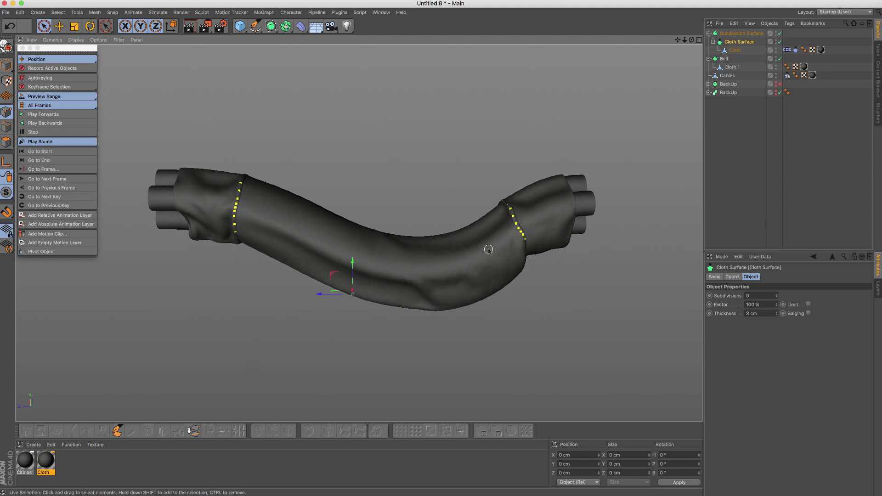
- Start a new scene with a cube made editable, working in Polygon mode
click(5, 12)
click(20, 26)
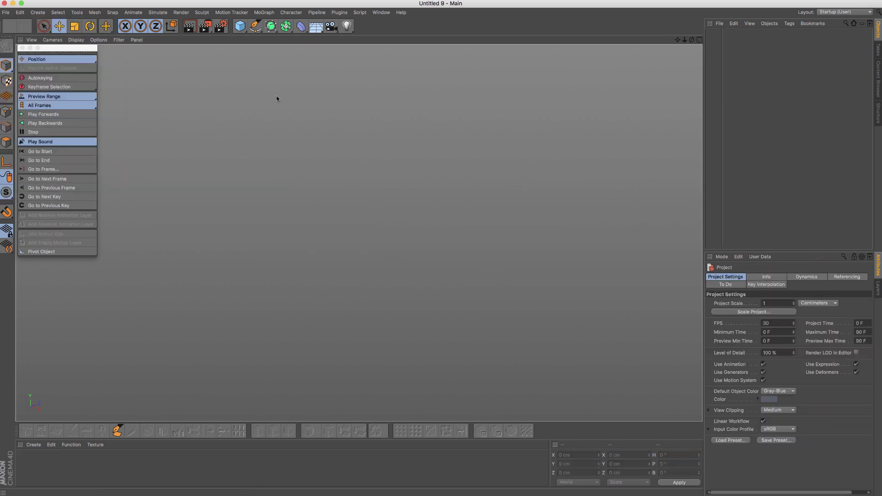
click(240, 26)
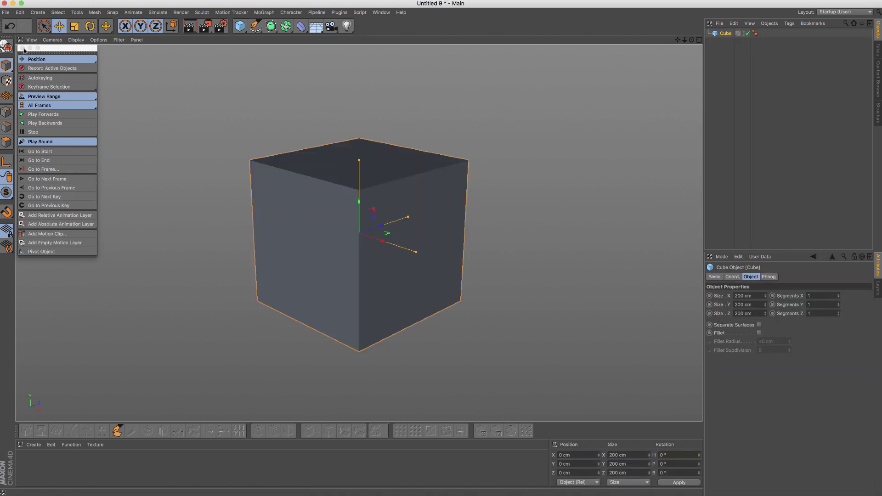
click(7, 46)
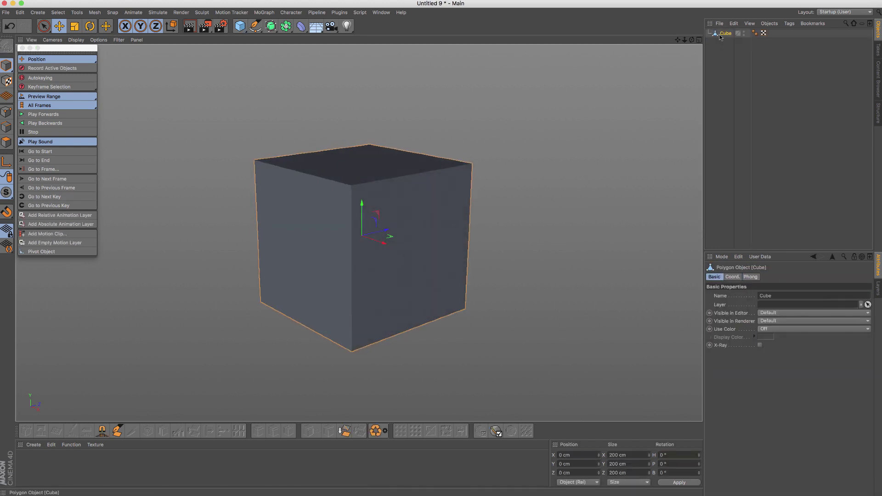
click(6, 142)
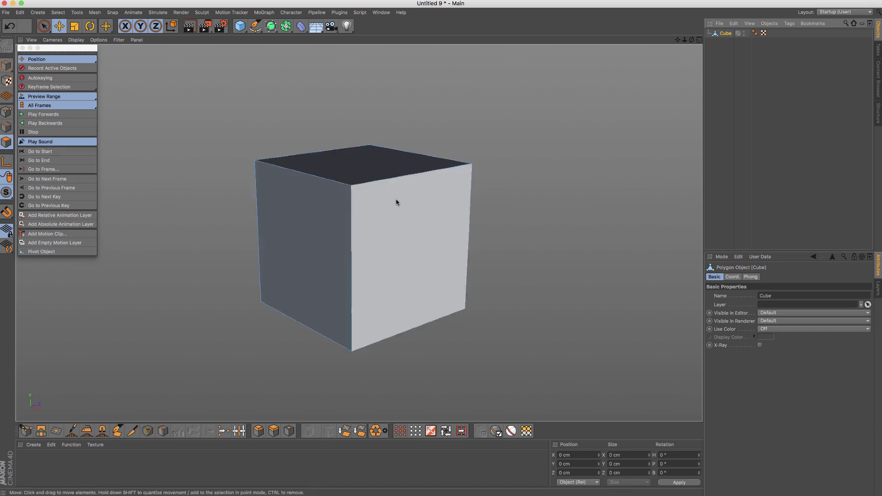
- Add two horizontal loop cuts around the cube with Loop/Path Cut (K~L) and commit them
alt+drag(458, 137, 437, 128)
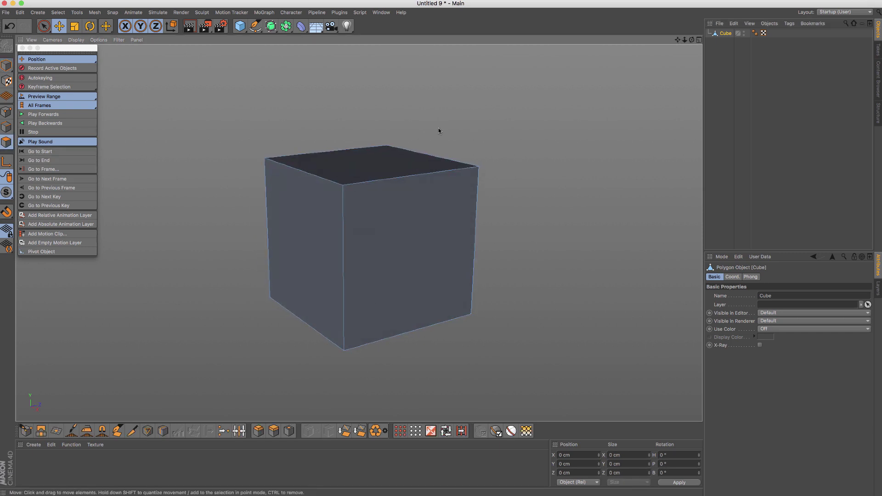
key(k)
key(l)
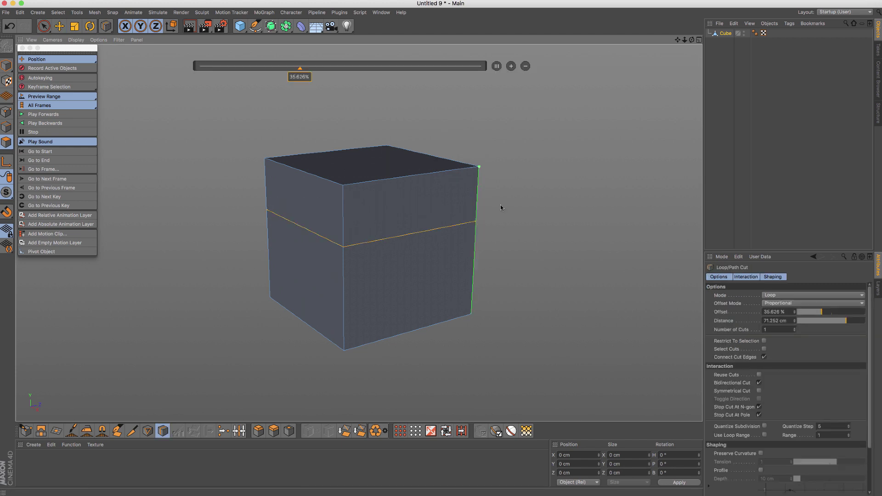
click(511, 66)
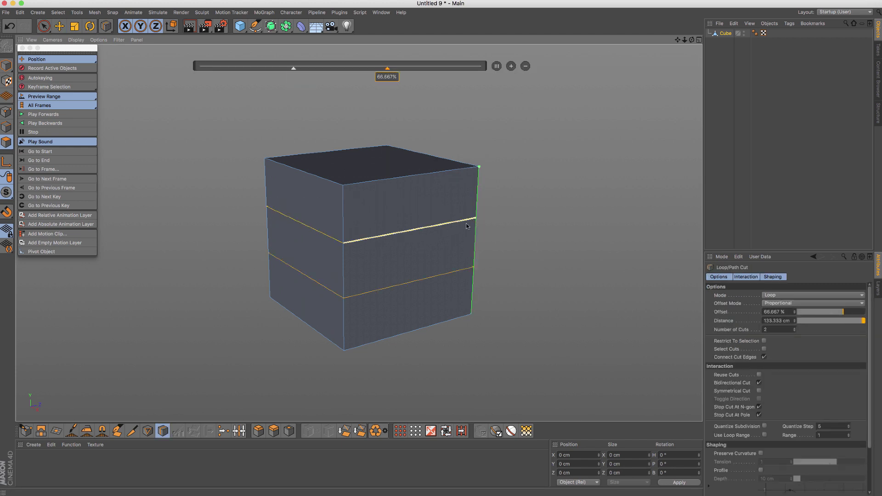
click(531, 239)
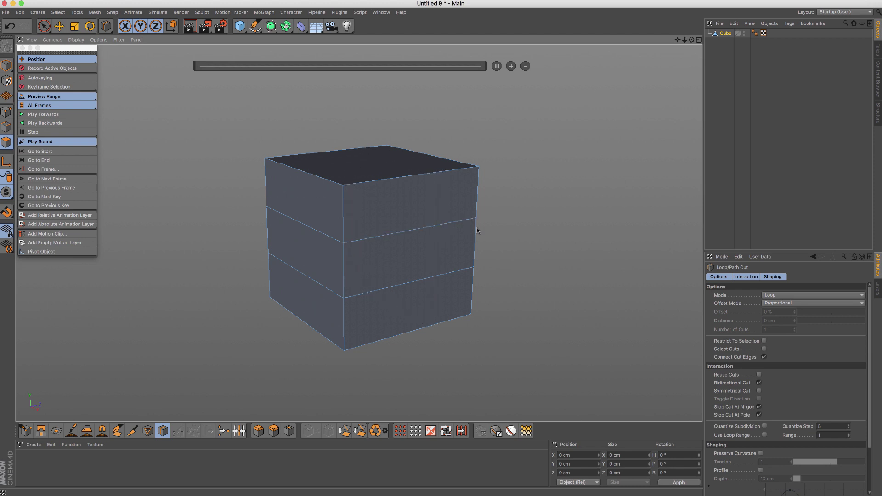
- Switch to Loop Selection and trial-select the upper and lower edge loops, then clear them
right_click(511, 194)
click(524, 217)
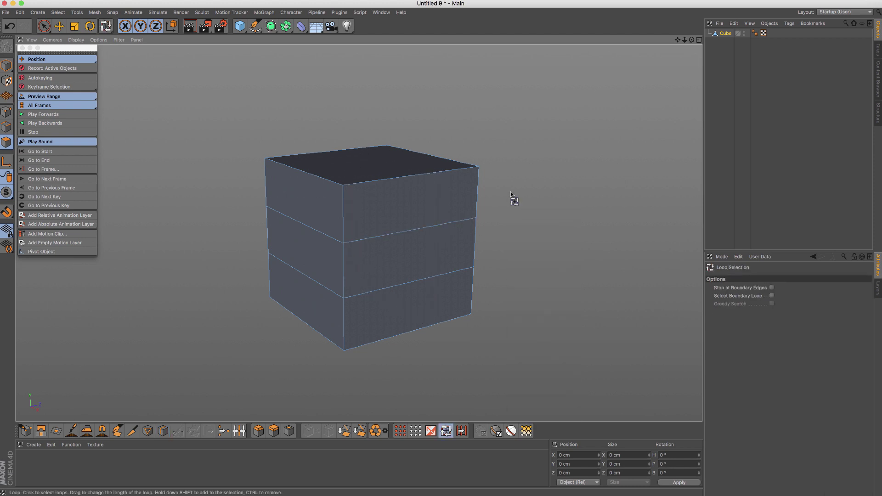
click(437, 229)
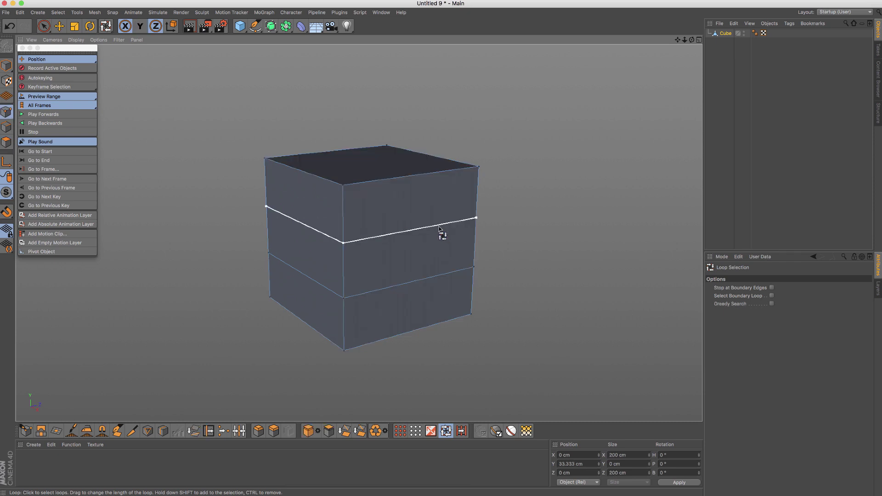
key(Return)
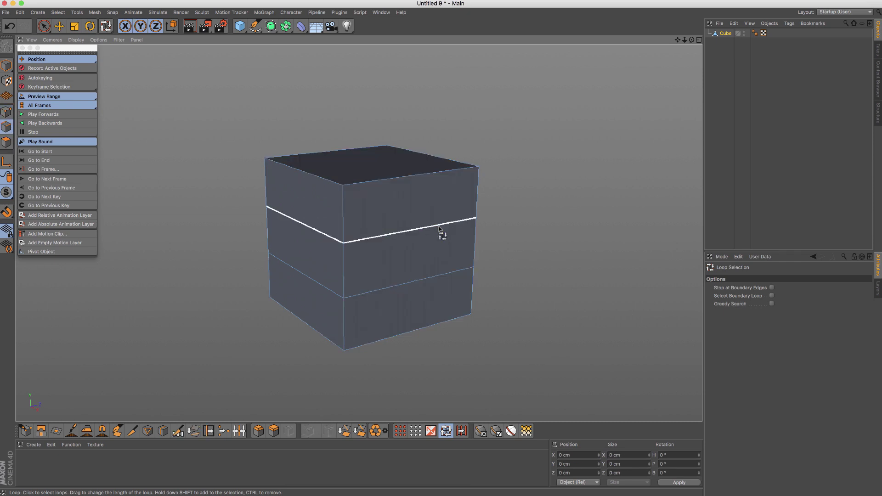
click(439, 229)
shift+click(449, 276)
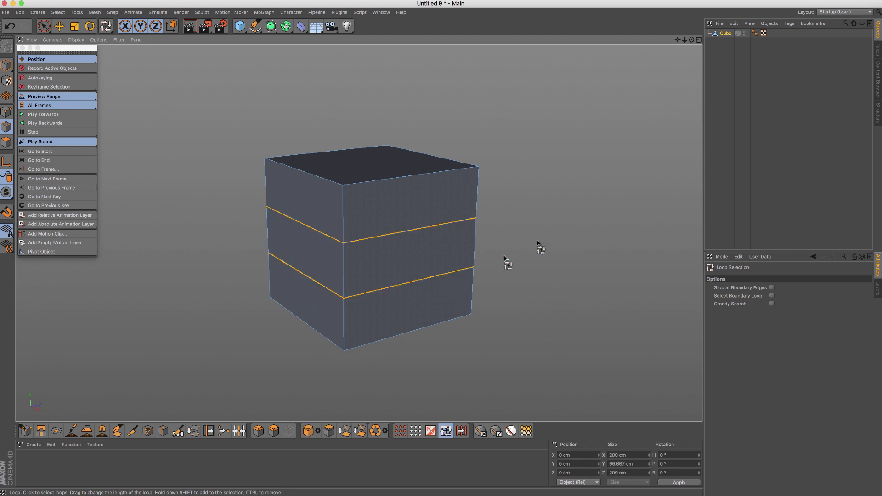
click(549, 205)
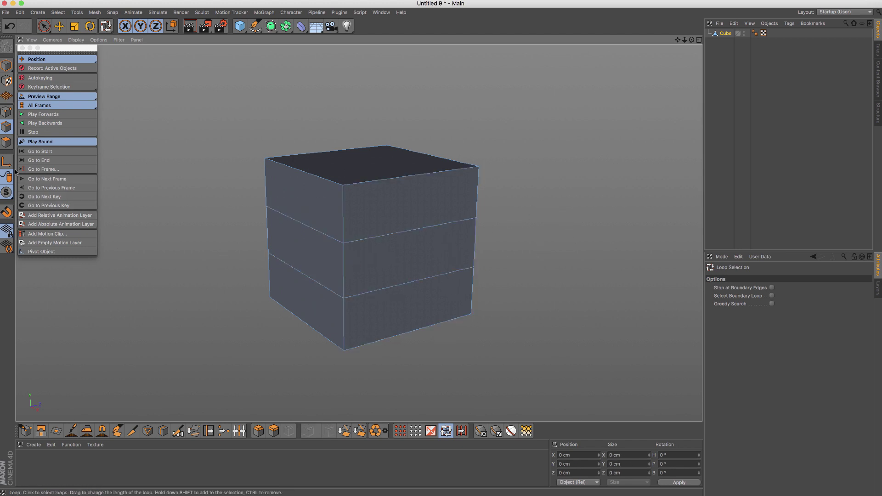
- Loop-select the cube's middle polygon band and delete it
click(5, 145)
click(395, 263)
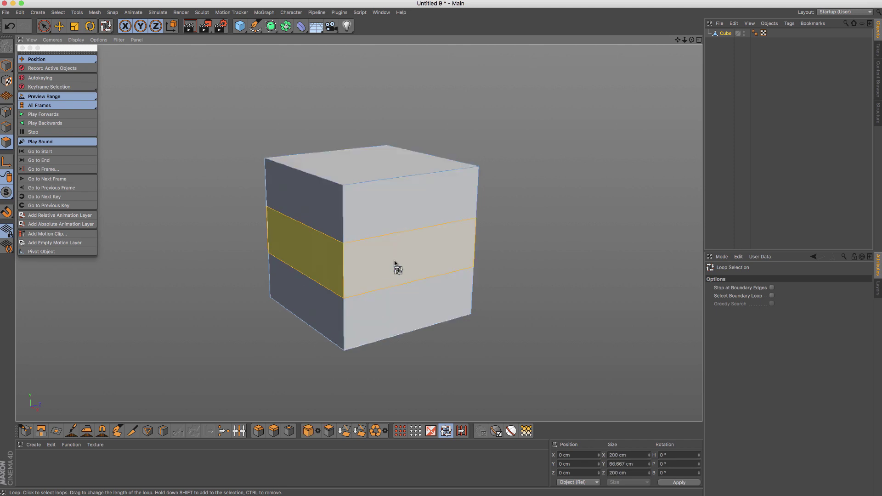
key(Delete)
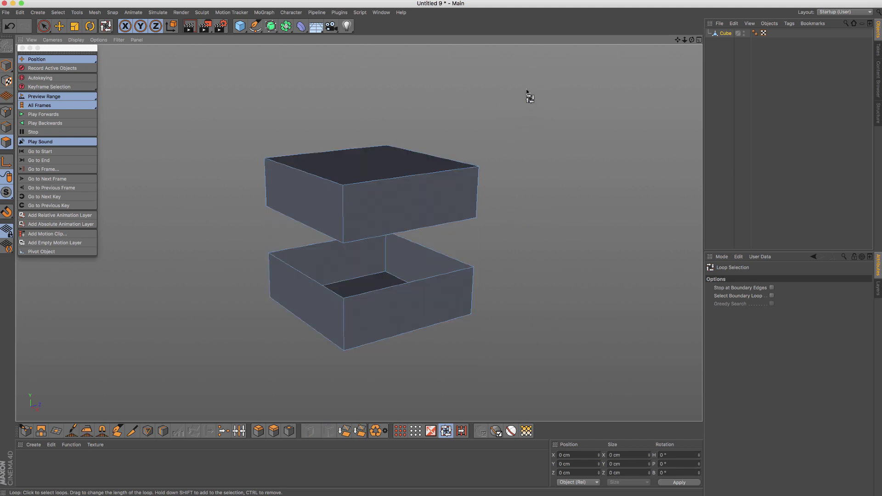
- In Edge mode, loop-select the open borders of the top and bottom boxes
right_click(528, 92)
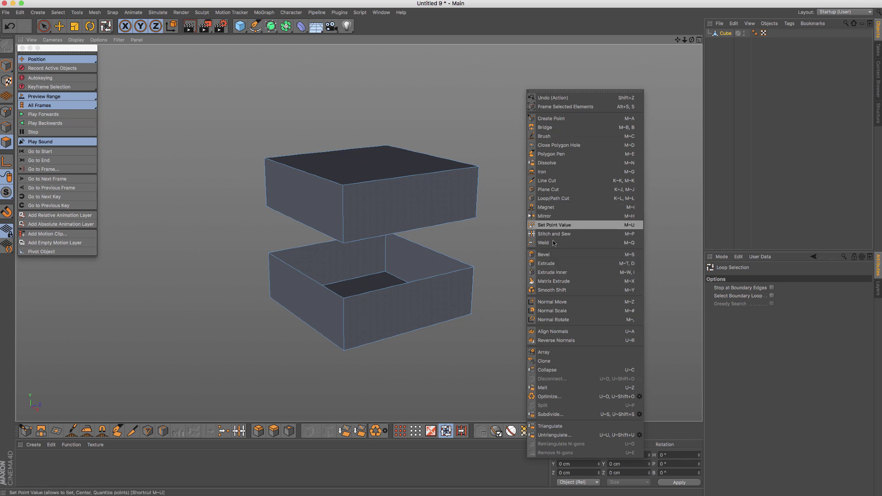
click(264, 159)
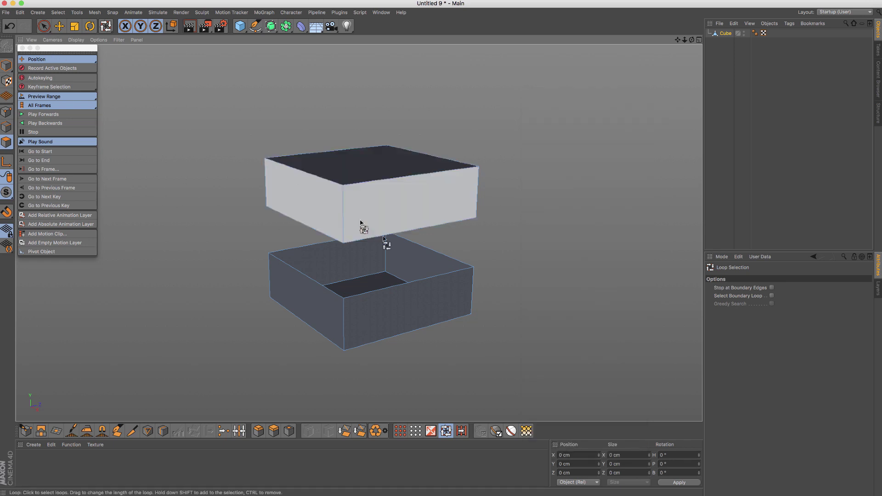
click(8, 128)
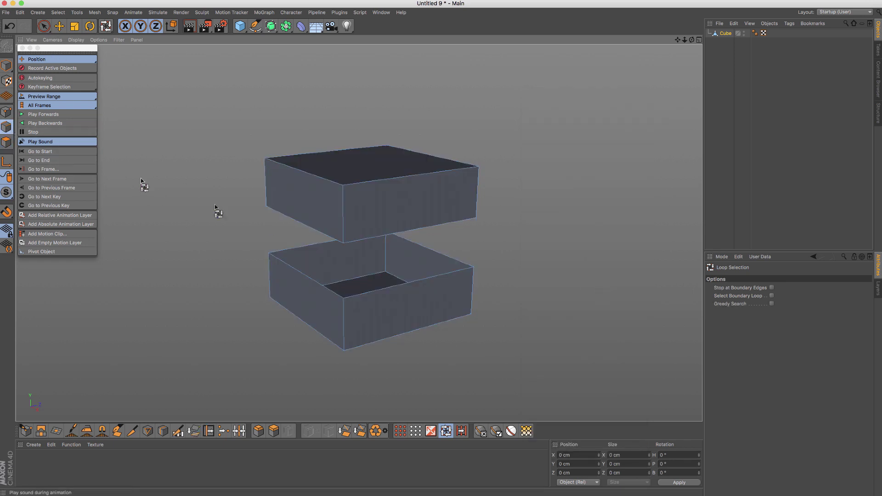
click(376, 244)
shift+click(397, 292)
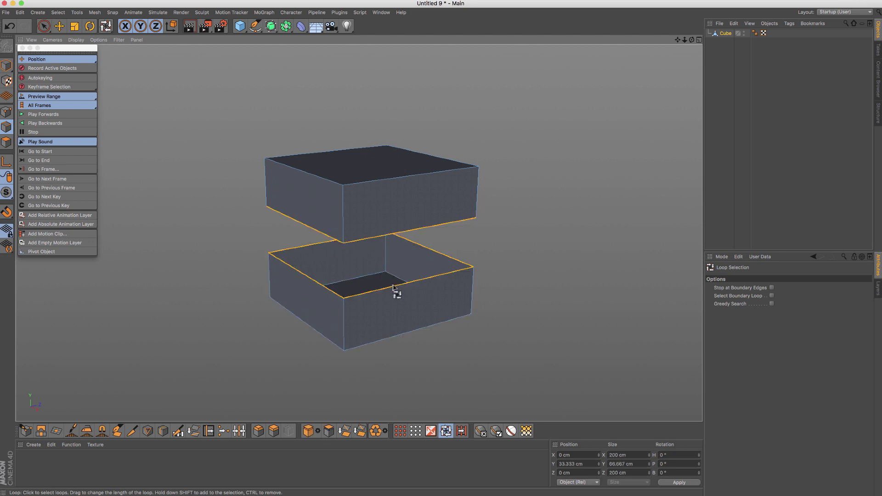
alt+drag(533, 255, 506, 235)
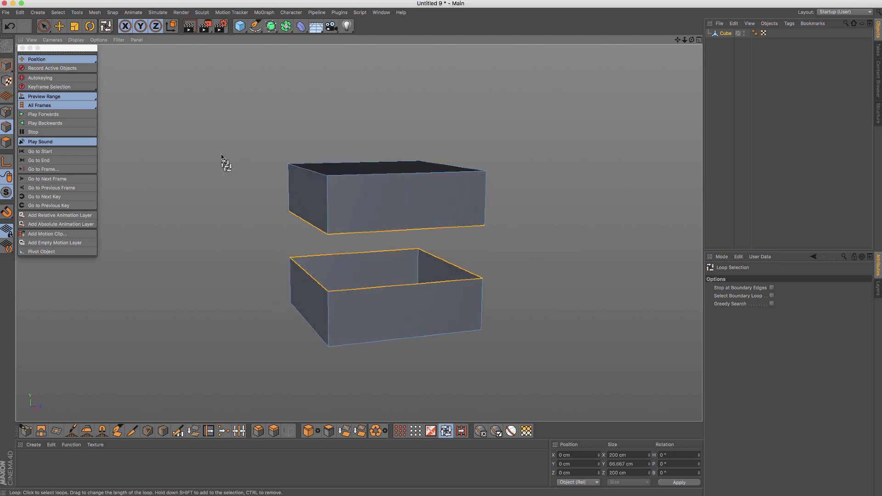
- Stitch and Sew the two border loops together, retrying after undos, then select the Cube
right_click(205, 129)
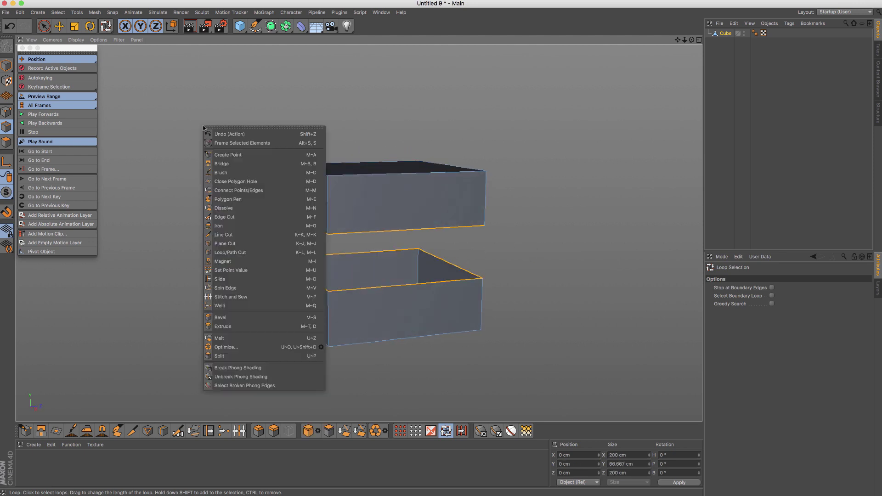
click(254, 297)
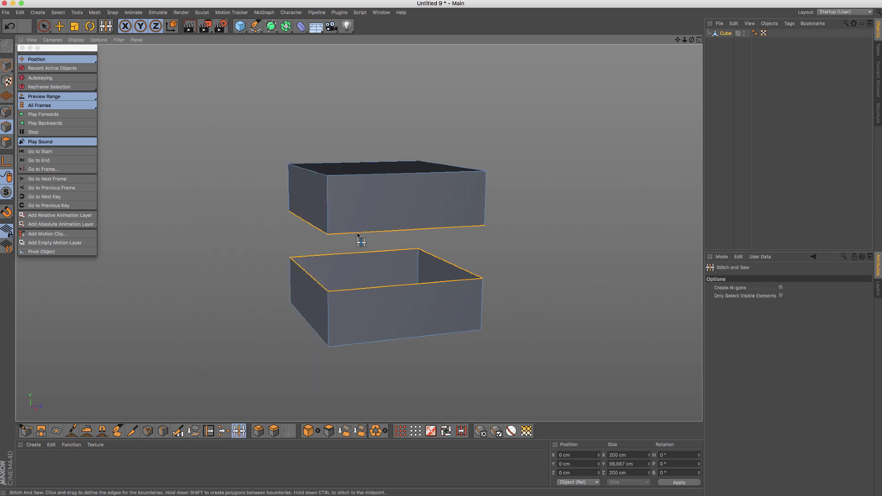
mouse_move(309, 236)
alt+mouse_down()
mouse_move(359, 234)
mouse_move(340, 233)
mouse_move(333, 283)
alt+mouse_up()
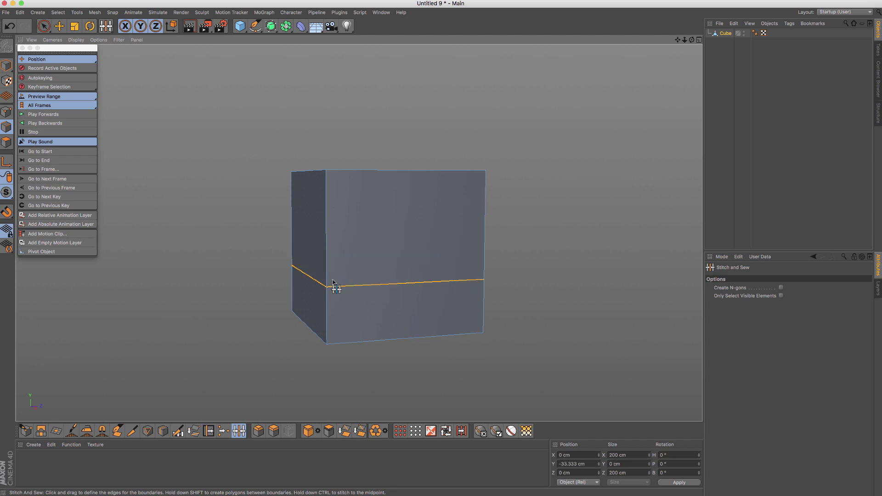
key(ctrl+z)
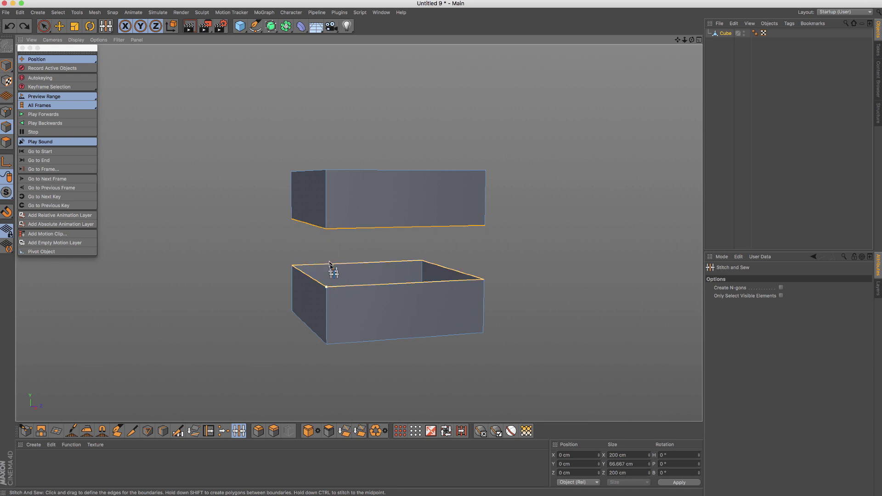
drag(333, 294, 360, 233)
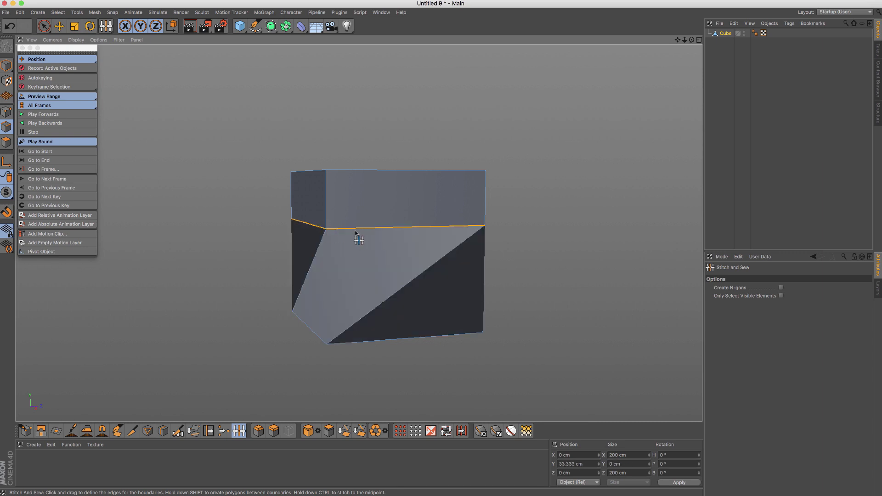
key(ctrl+z)
drag(326, 228, 334, 292)
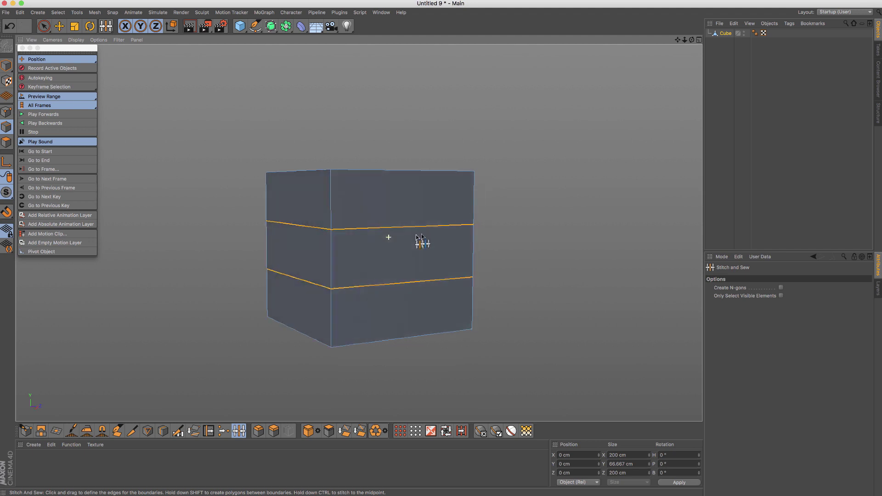
mouse_move(406, 244)
alt+mouse_down()
mouse_move(419, 238)
mouse_move(372, 248)
mouse_move(385, 252)
alt+mouse_up()
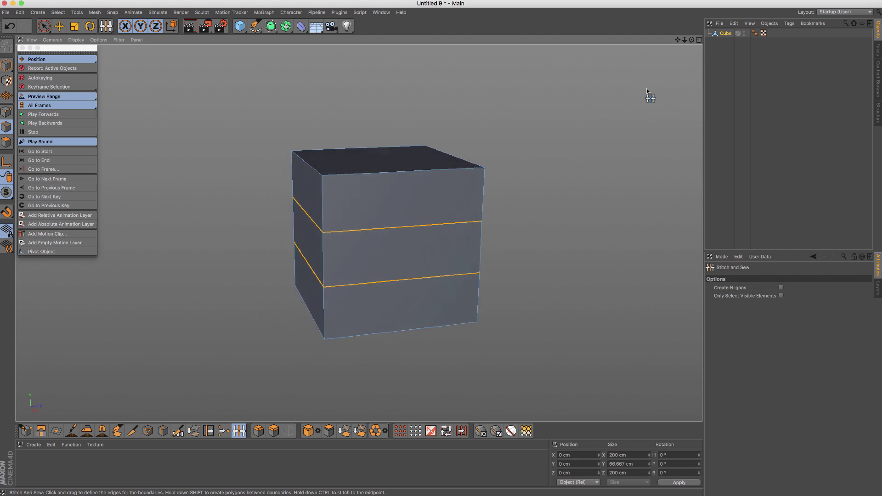
click(727, 32)
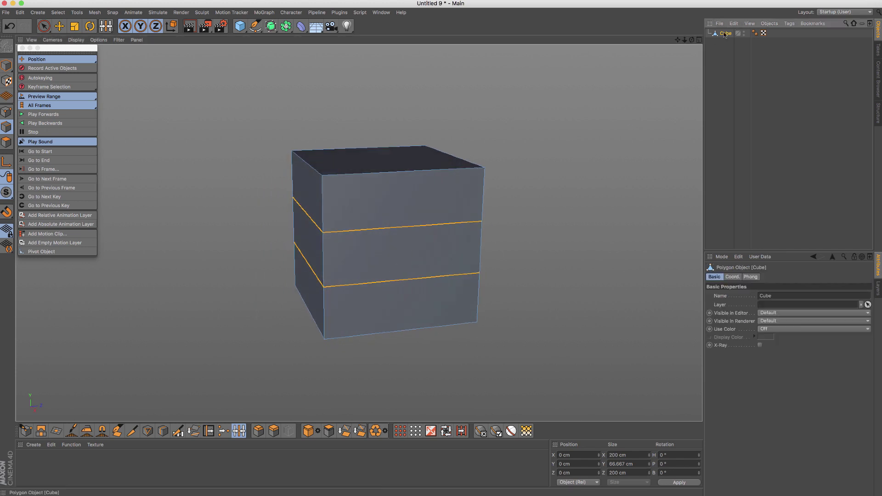
- Select the cube's middle-band polygons on the front and right faces
click(8, 68)
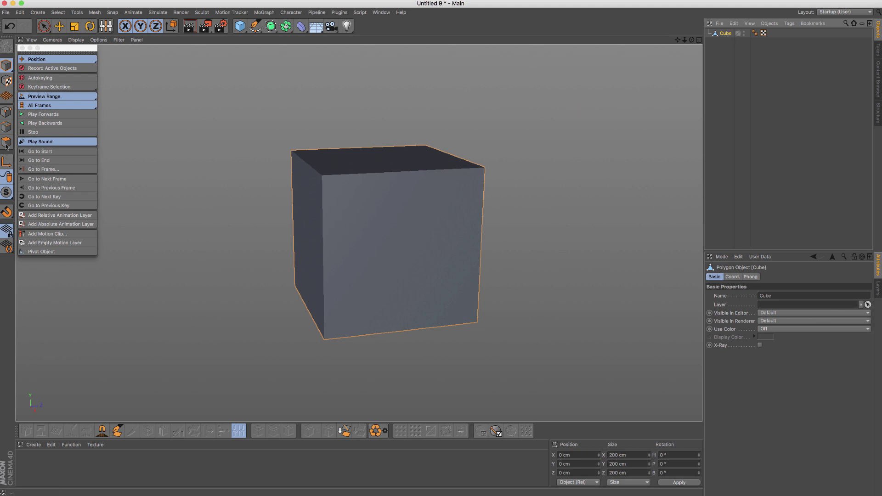
click(6, 142)
click(43, 25)
click(417, 270)
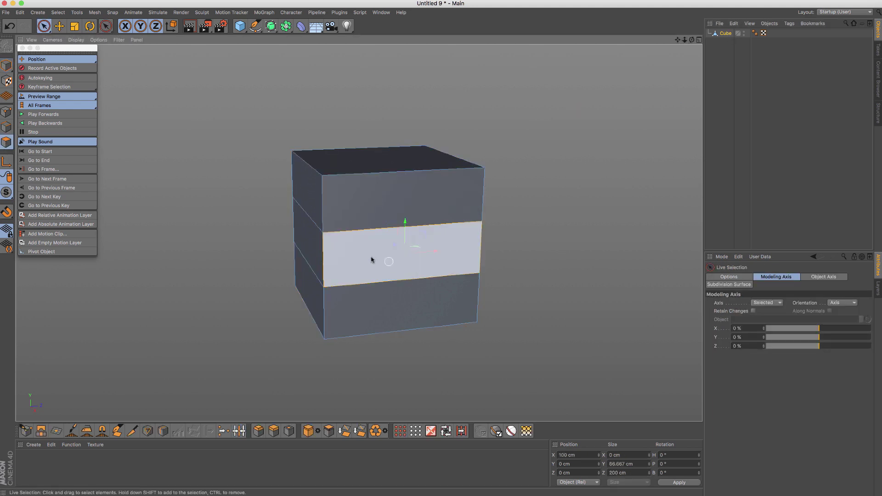
alt+drag(372, 260, 325, 260)
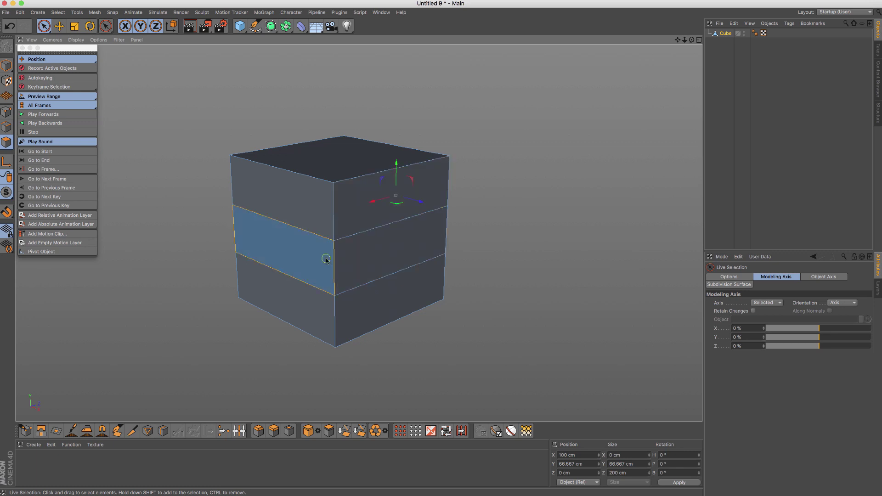
click(367, 257)
shift+click(317, 259)
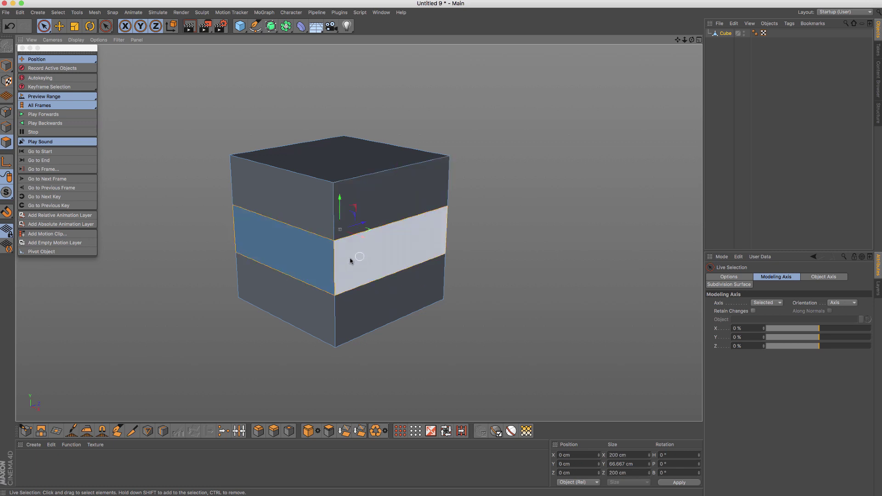
alt+drag(356, 264, 502, 260)
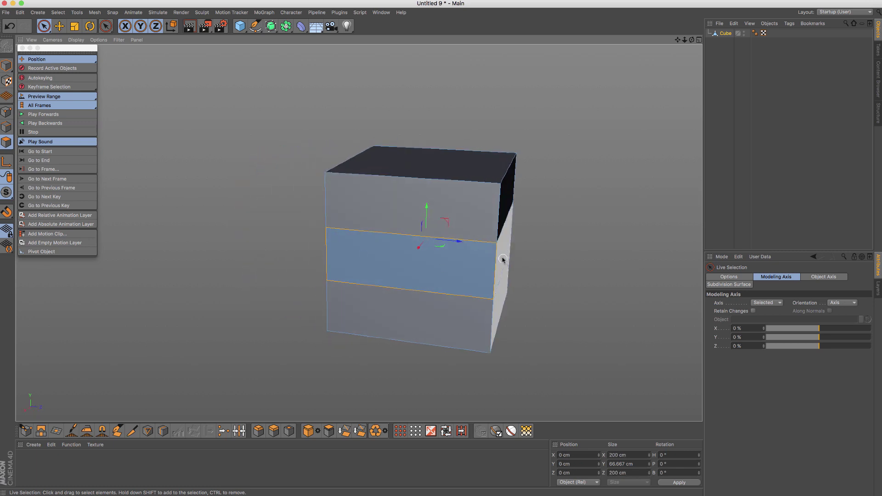
- Loop-select the middle band and align its polygon normals
right_click(503, 259)
click(524, 322)
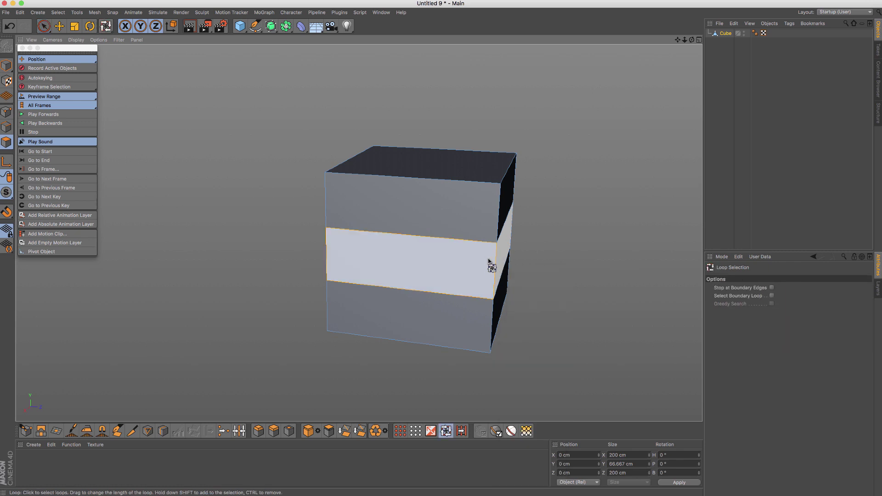
alt+drag(492, 266, 486, 258)
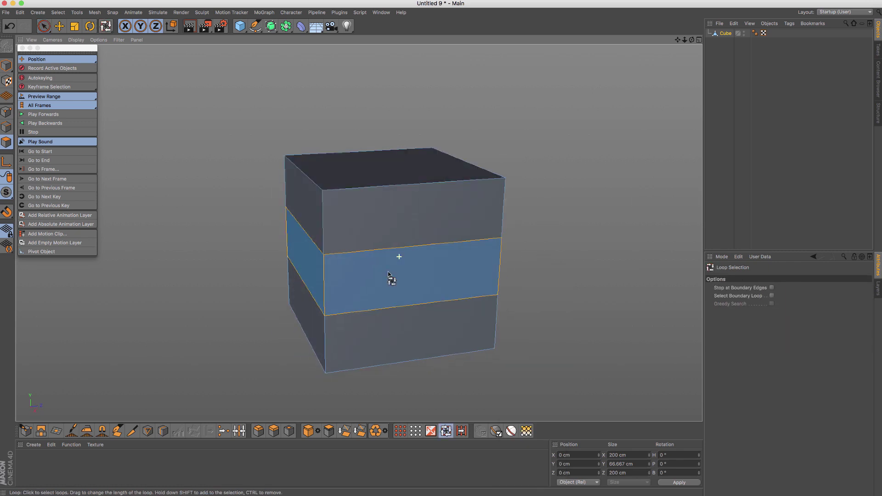
right_click(532, 69)
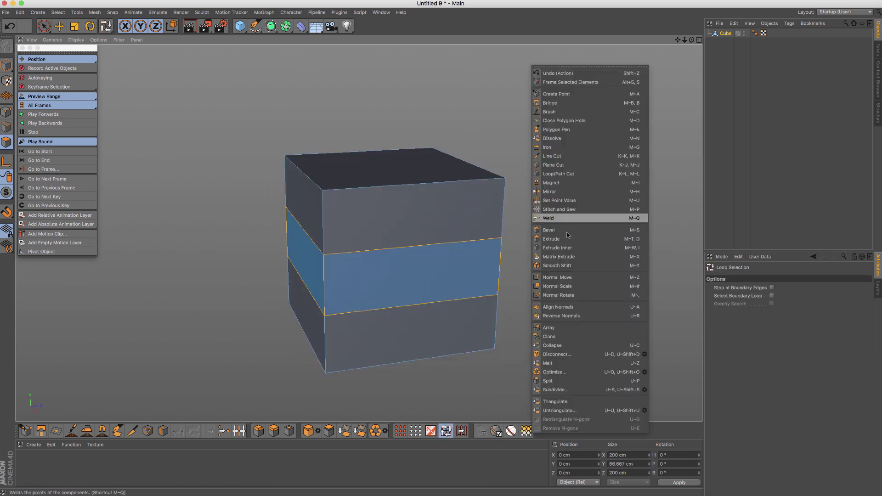
click(569, 311)
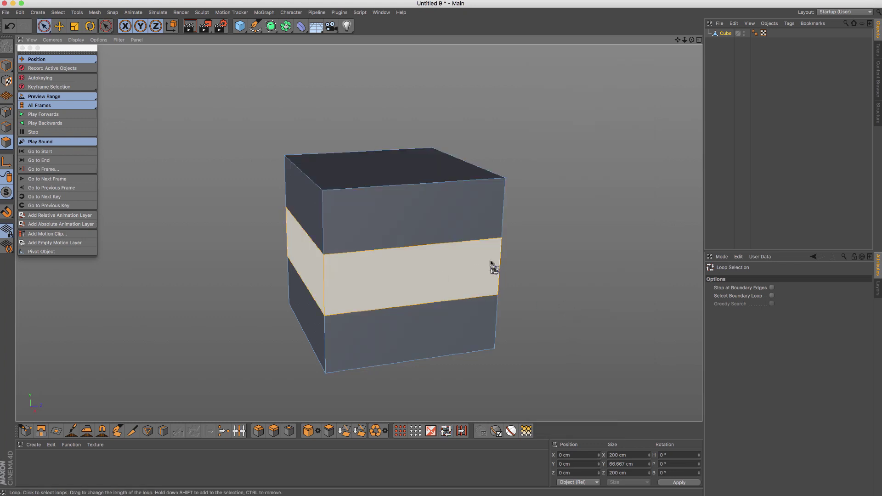
key(space)
alt+drag(552, 239, 524, 273)
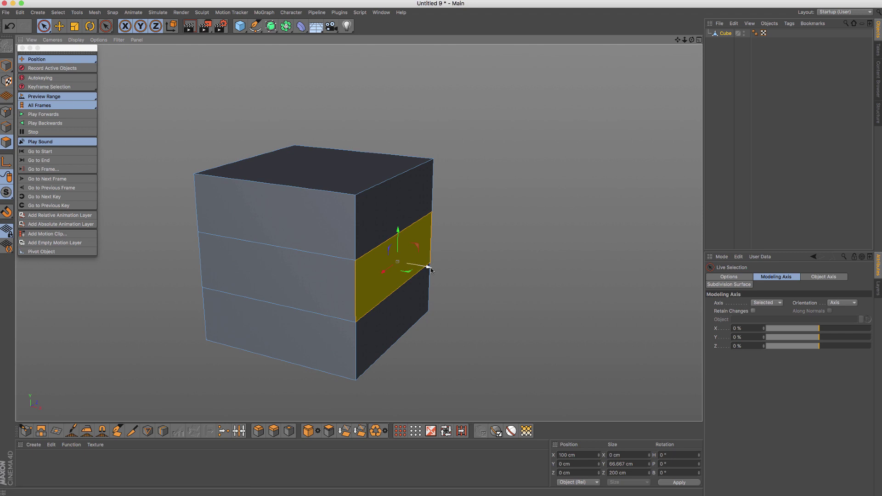
- Extrude the selected middle band outward to the right, then clear the selection
right_click(485, 204)
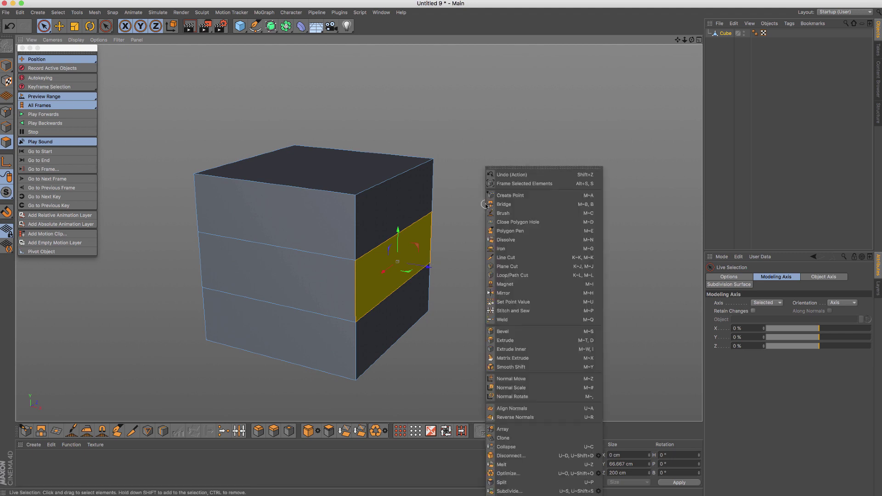
click(515, 340)
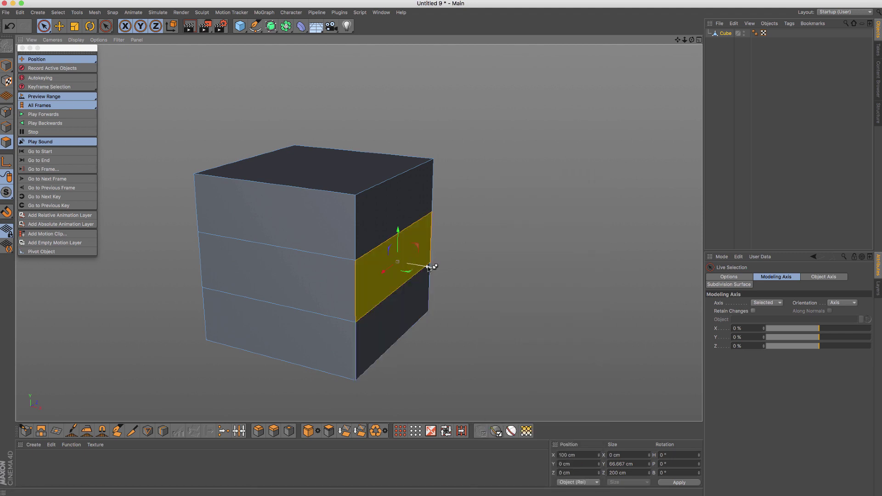
drag(429, 267, 473, 270)
click(523, 240)
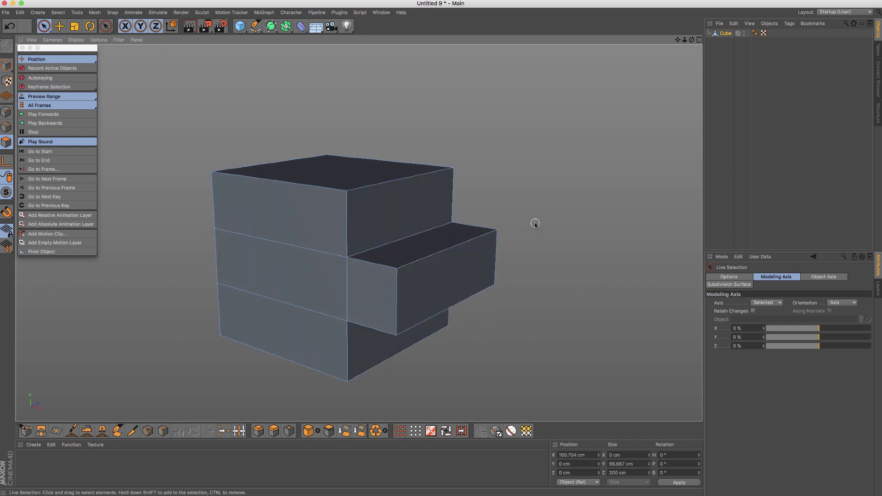
scroll(453, 195, down, 1)
scroll(453, 195, down, 2)
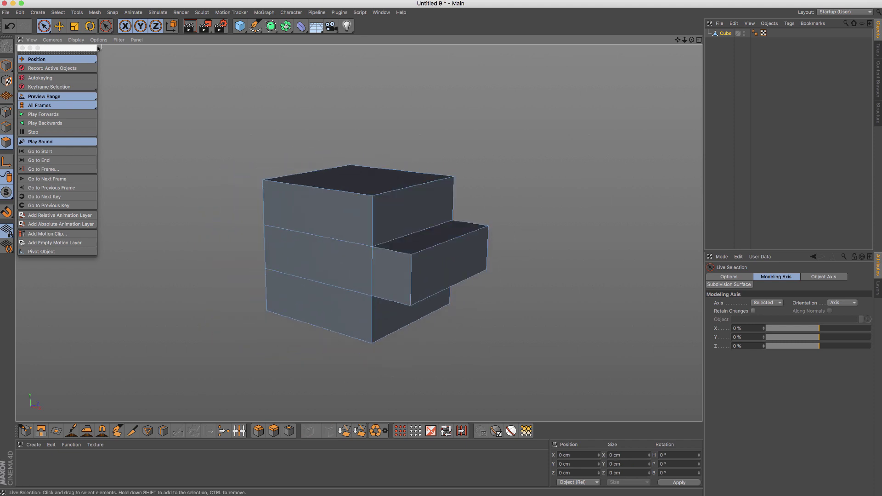
click(382, 13)
- Switch to the Untitled 8 scene and split the display into four viewports
click(400, 229)
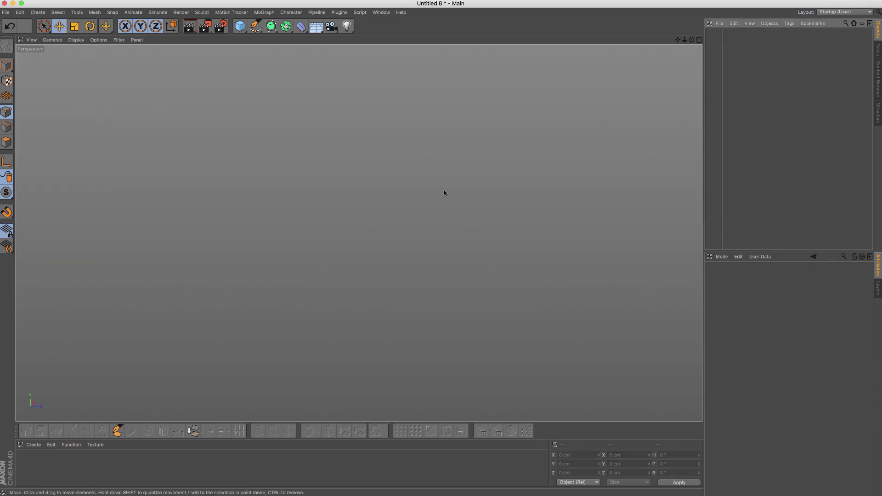
click(699, 40)
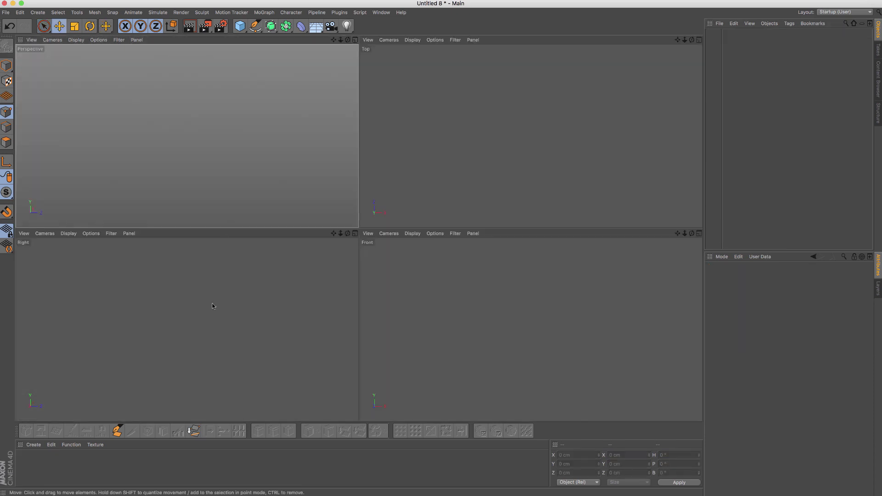
- Pen-draw a three-point V spline in the Right view, then box-select all its points
click(256, 25)
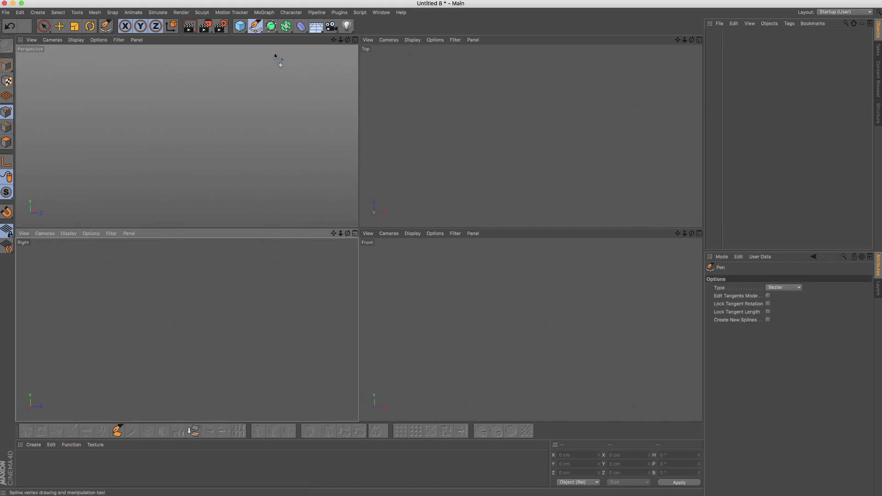
click(64, 292)
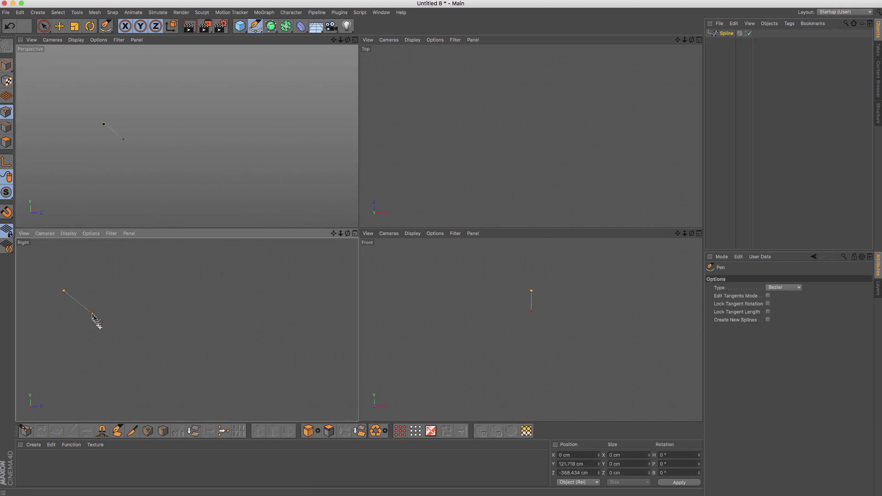
click(130, 342)
mouse_move(263, 301)
mouse_down()
mouse_move(286, 290)
mouse_move(260, 281)
mouse_up()
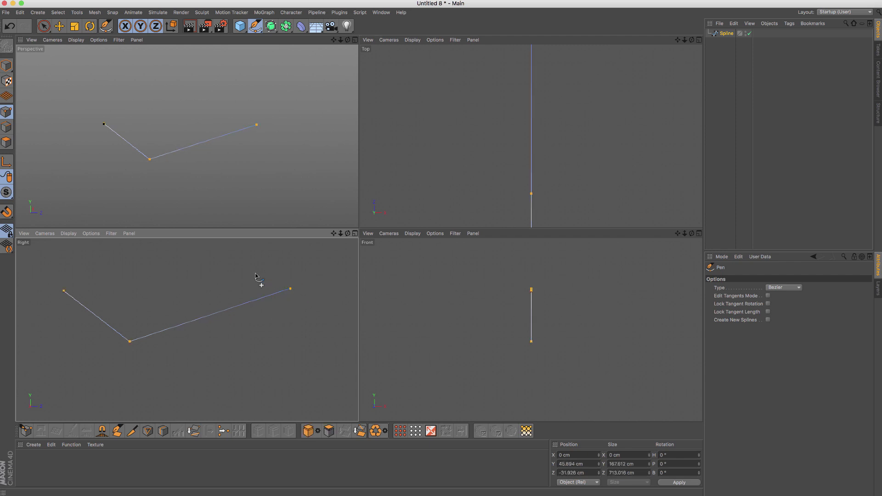
key(0)
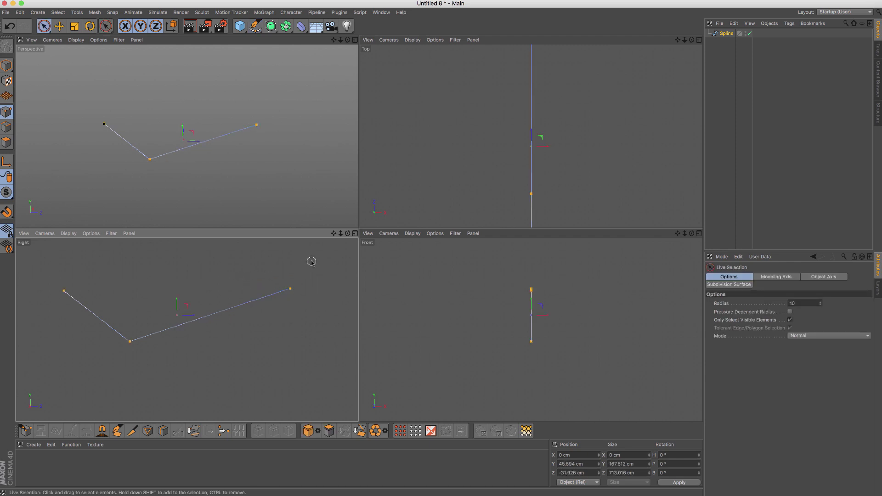
mouse_move(320, 263)
mouse_down()
mouse_move(260, 306)
mouse_move(42, 369)
mouse_up()
- Apply Soft Interpolation, then adjust both end tangents and raise the bottom point
right_click(216, 276)
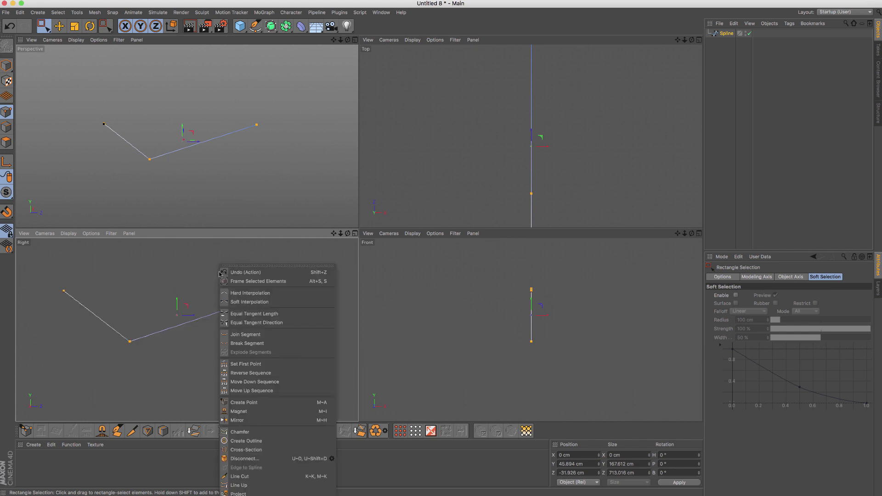
click(233, 302)
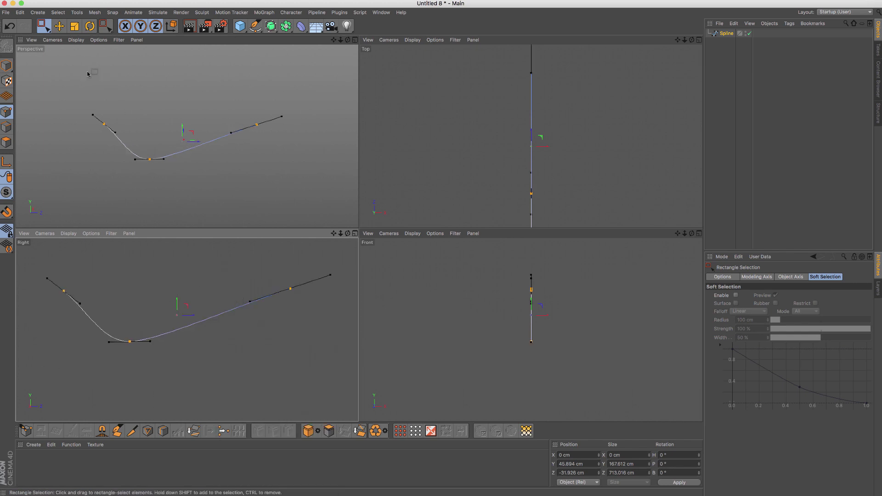
key(e)
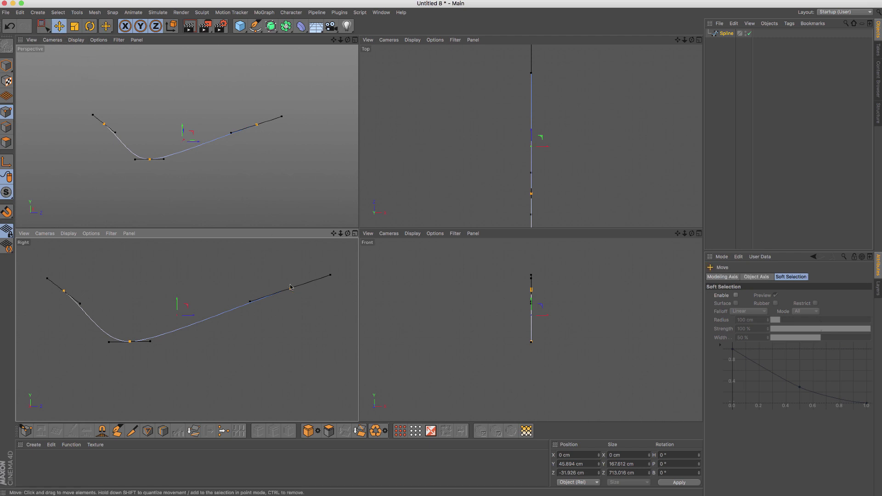
click(290, 288)
drag(333, 278, 339, 288)
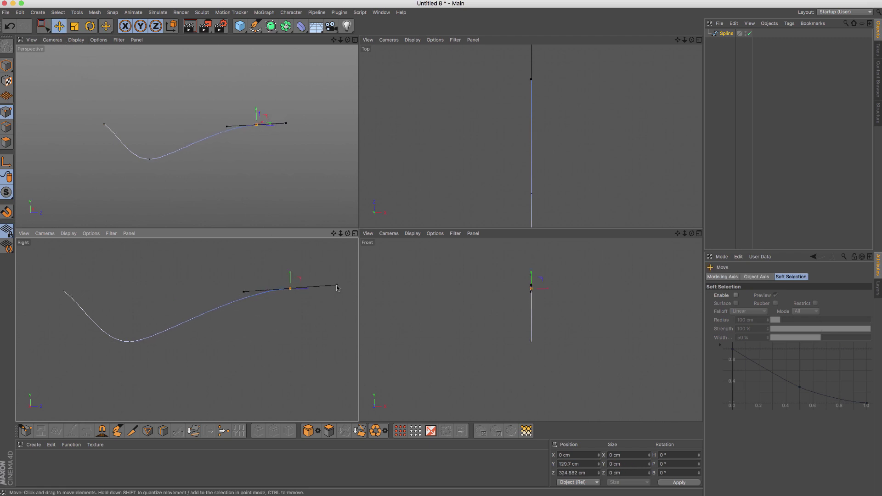
click(65, 292)
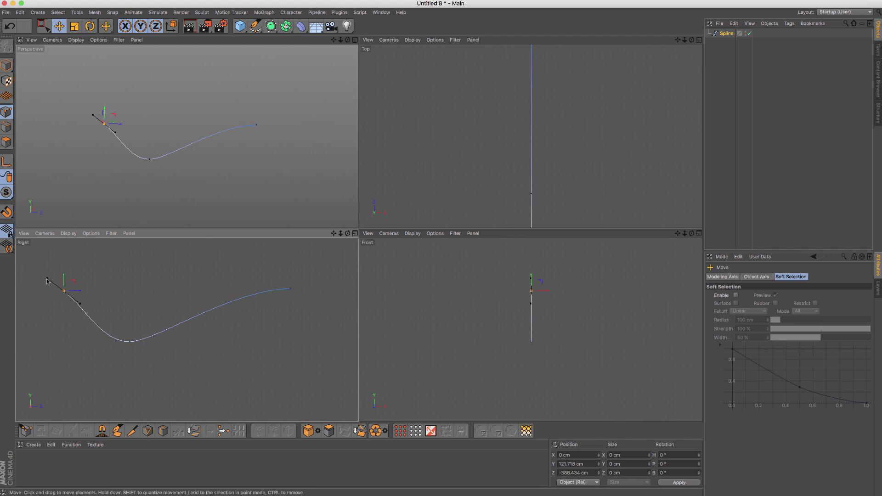
drag(46, 279, 41, 293)
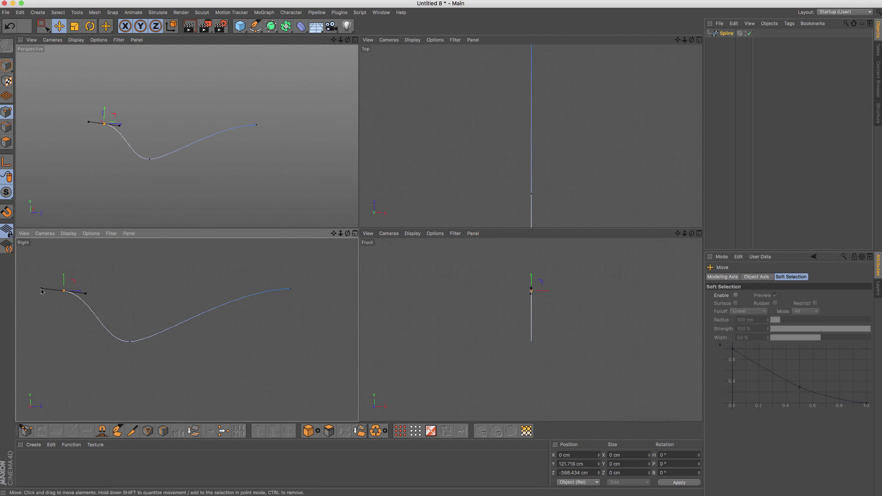
click(131, 342)
mouse_move(129, 329)
mouse_down()
mouse_move(130, 305)
mouse_move(153, 322)
mouse_up()
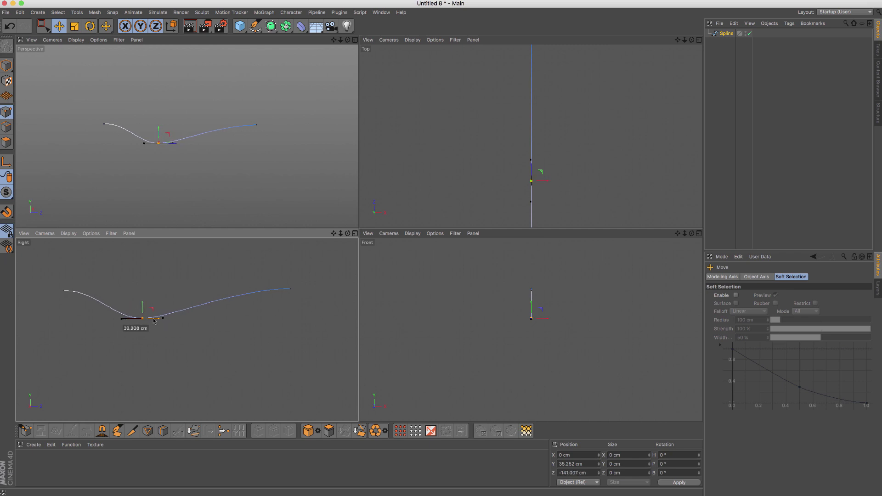
- Reposition the bottom point to reshape and deepen the curve's dip
click(219, 327)
alt+middle_drag(148, 318, 158, 325)
click(158, 325)
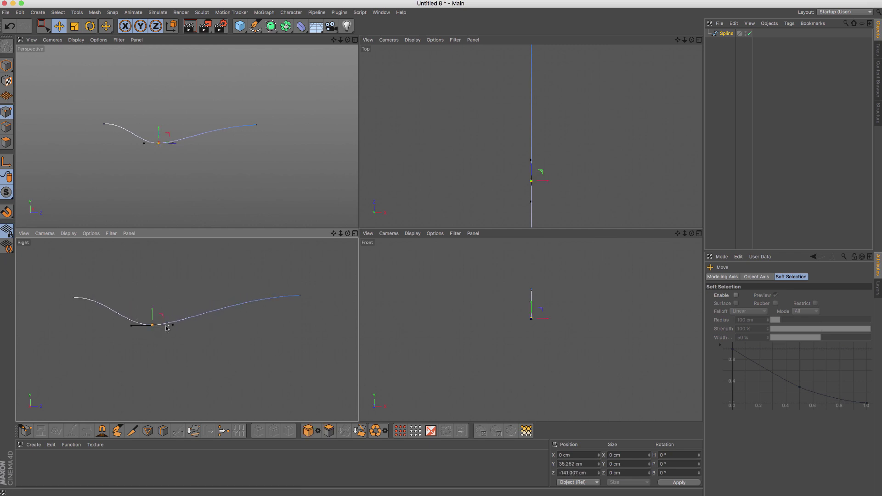
mouse_move(165, 327)
mouse_down()
mouse_move(163, 319)
mouse_move(200, 329)
mouse_move(217, 310)
mouse_up()
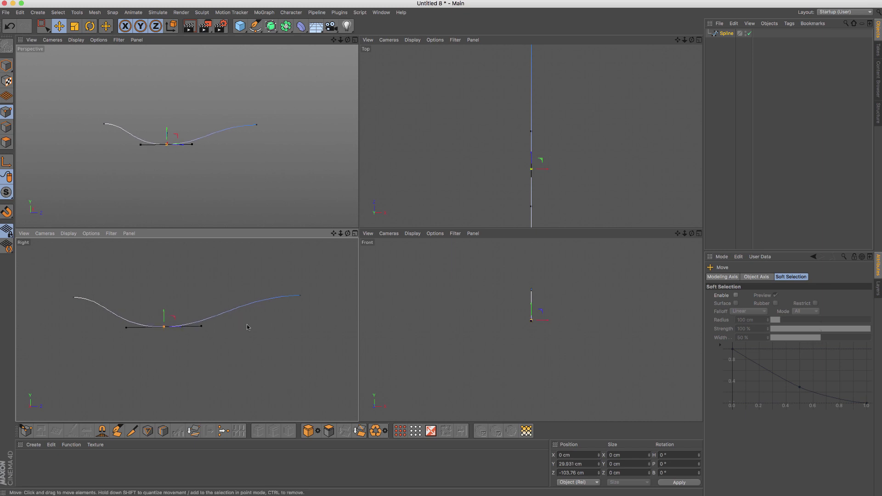
mouse_move(165, 309)
mouse_down()
mouse_move(182, 331)
mouse_move(168, 322)
mouse_up()
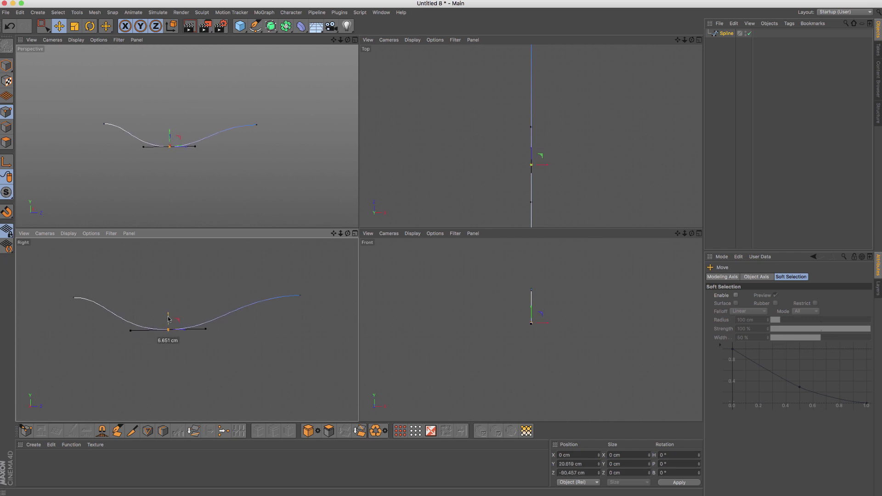
- Fine-tune both end tangents and the bottom point's position and tangent length
click(300, 296)
drag(246, 295, 245, 296)
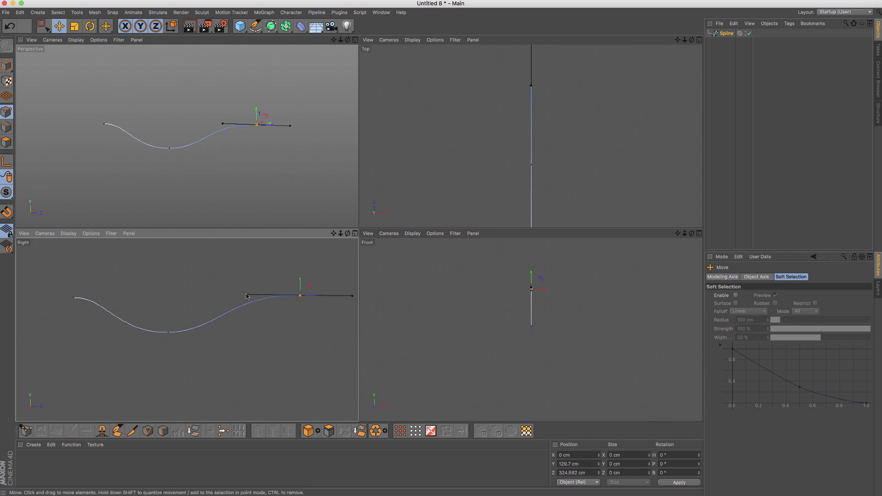
click(75, 298)
drag(100, 299, 106, 301)
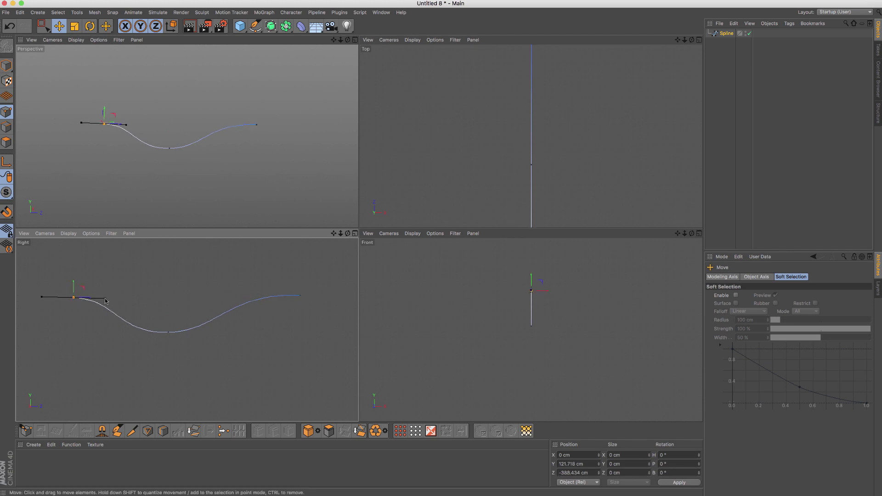
click(167, 333)
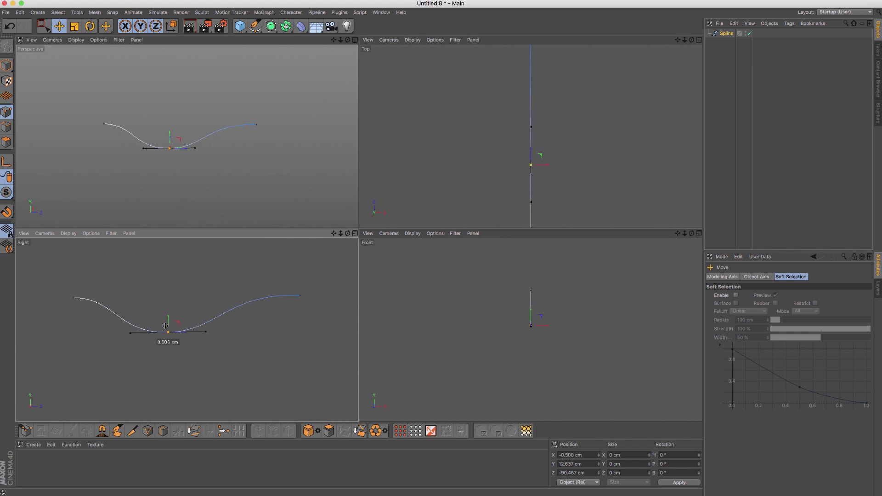
mouse_move(168, 332)
mouse_down()
mouse_move(181, 327)
mouse_move(165, 321)
mouse_move(204, 334)
mouse_up()
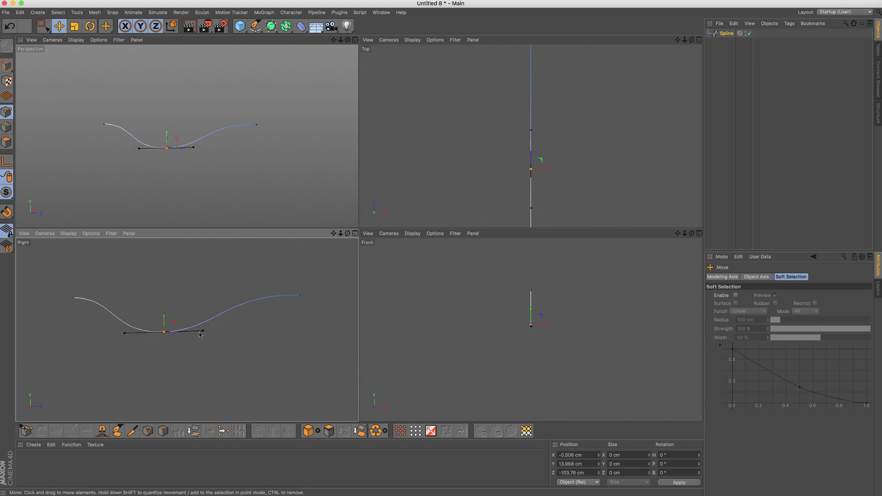
drag(199, 332, 197, 331)
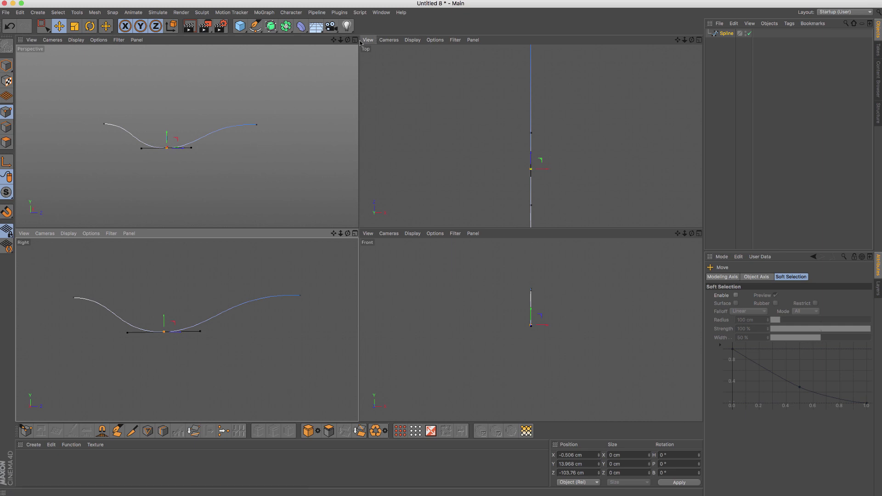
- Add a Sweep and a Circle, parenting the circle under the sweep
click(355, 40)
click(372, 118)
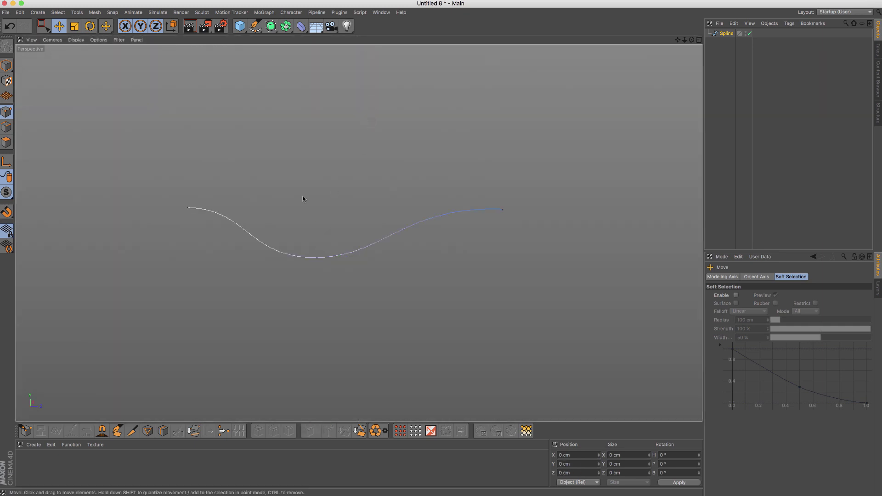
alt+drag(304, 197, 313, 179)
click(271, 26)
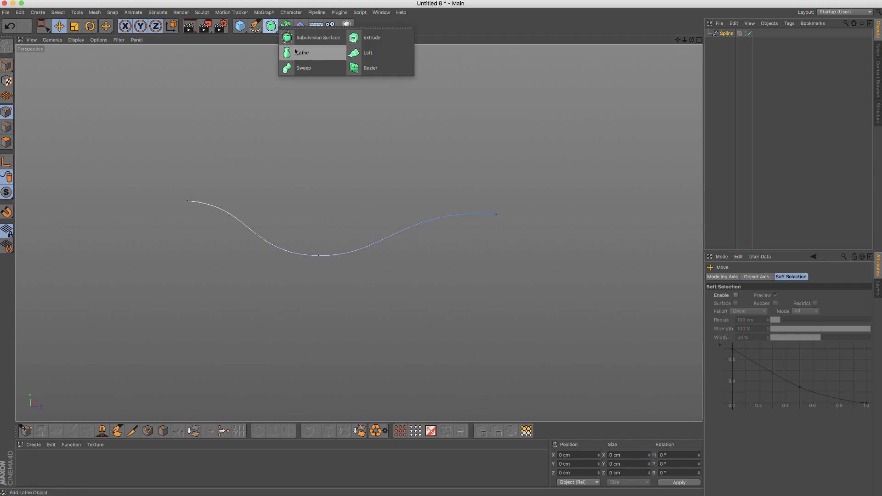
click(298, 68)
click(257, 27)
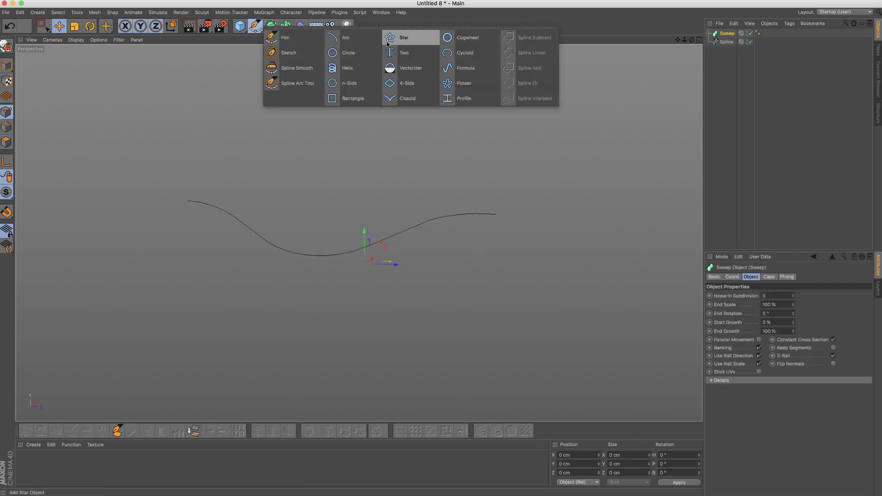
click(350, 53)
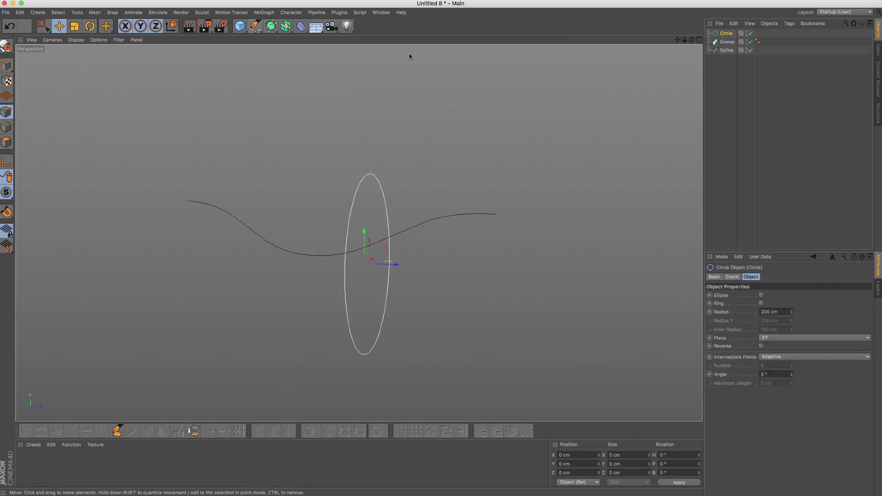
drag(727, 34, 735, 46)
- Set the Circle's radius to 20 cm
double_click(764, 312)
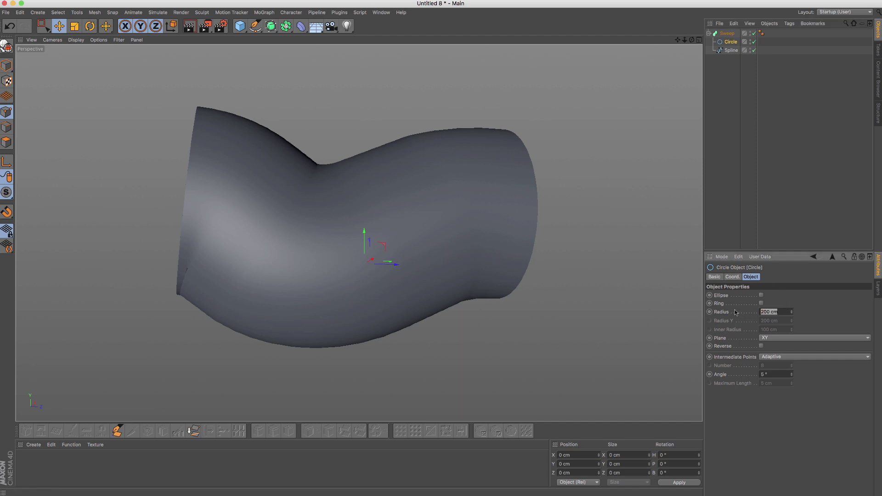
text(20)
key(Return)
mouse_move(384, 207)
alt+mouse_down()
mouse_move(374, 232)
mouse_move(471, 216)
mouse_move(361, 237)
alt+mouse_up()
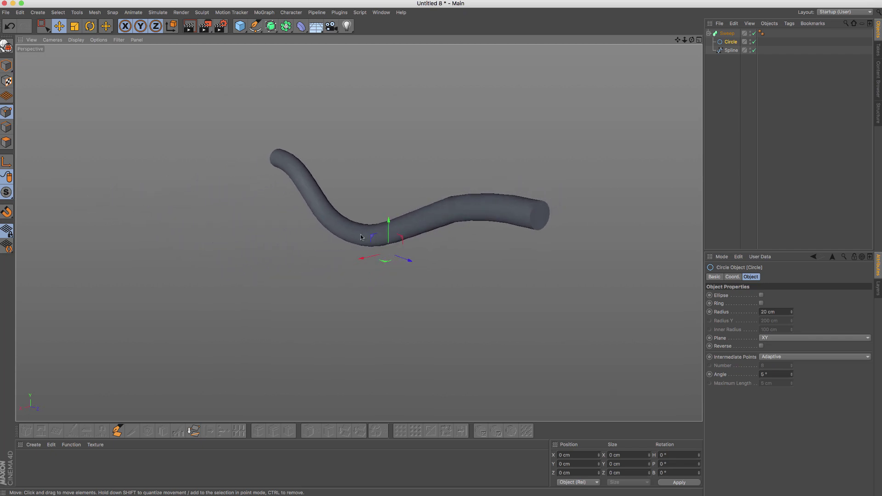
- Set the path spline's intermediate points to Uniform and switch to Gouraud Shading (Lines)
click(733, 52)
click(774, 312)
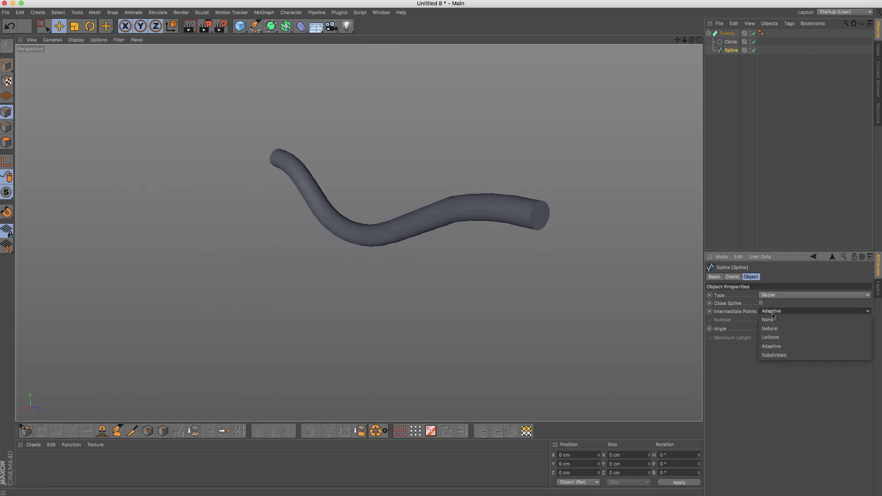
click(778, 339)
click(76, 40)
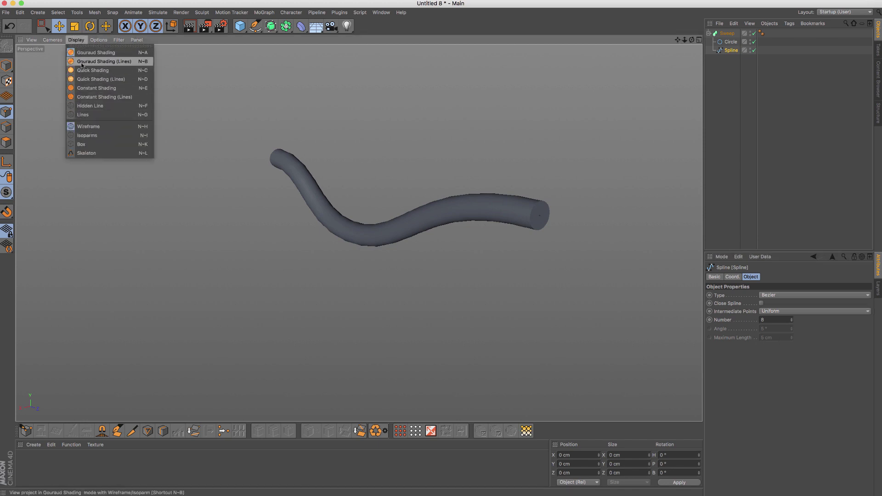
click(107, 62)
alt+drag(429, 205, 429, 200)
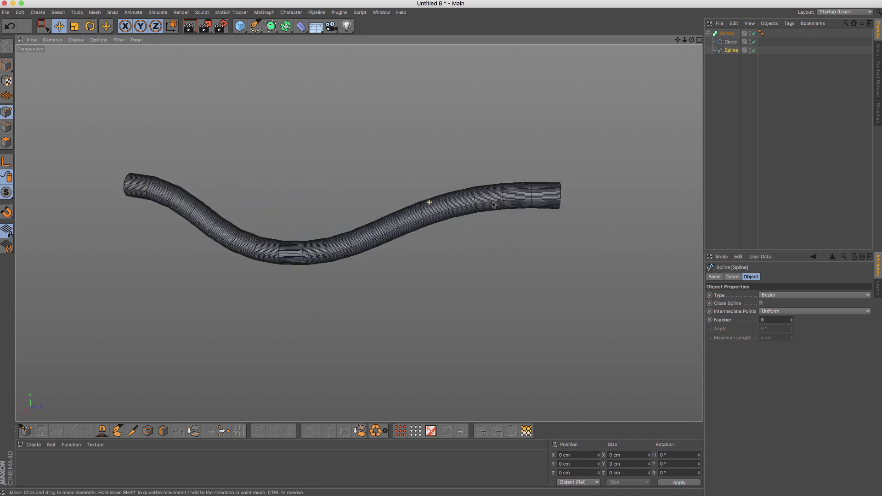
- Set the circle to Uniform with 2 points and the path spline to 16 points
click(731, 41)
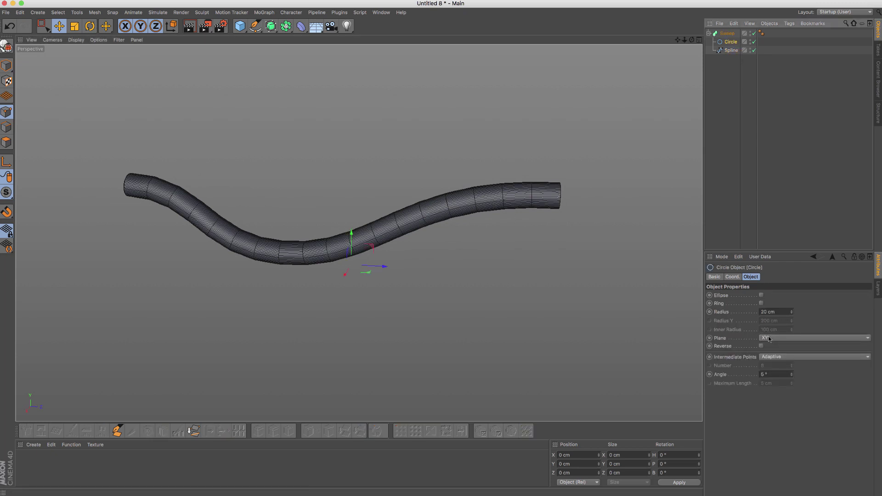
click(771, 358)
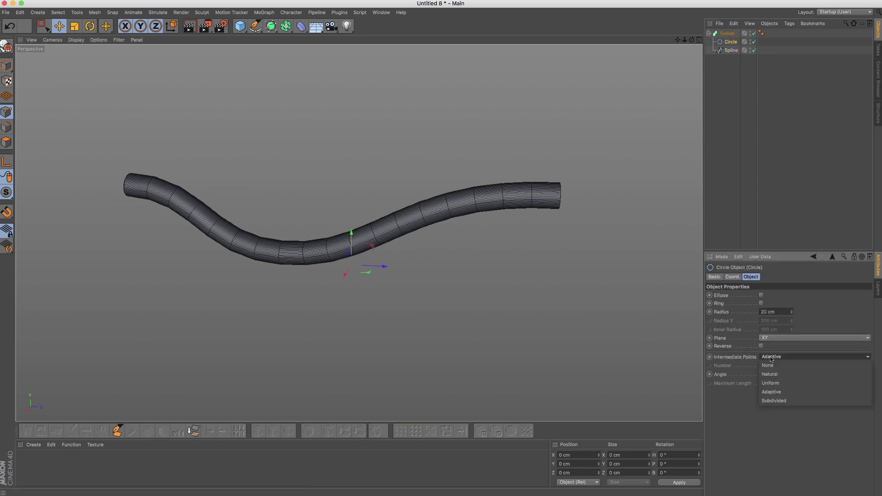
click(775, 385)
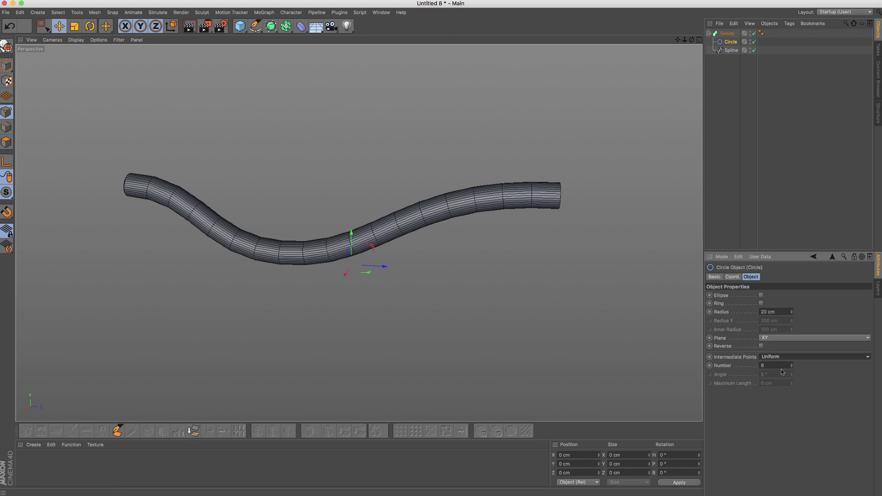
drag(791, 368, 791, 370)
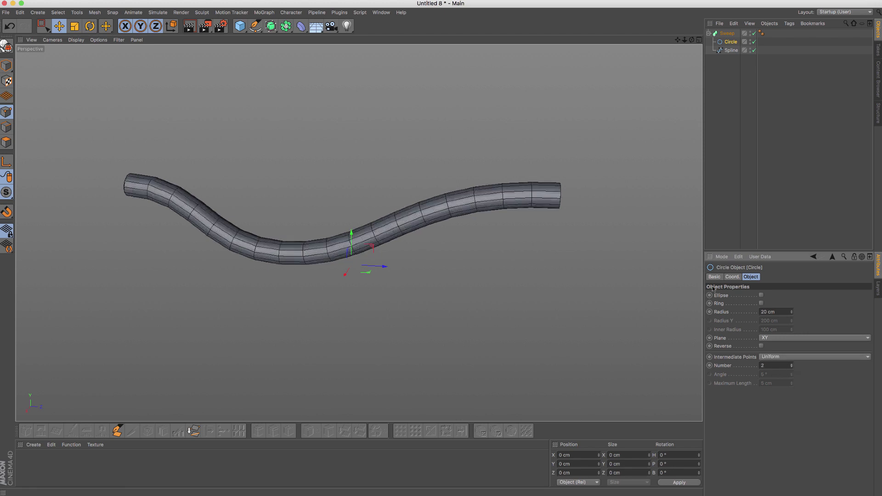
click(732, 52)
drag(790, 318, 791, 316)
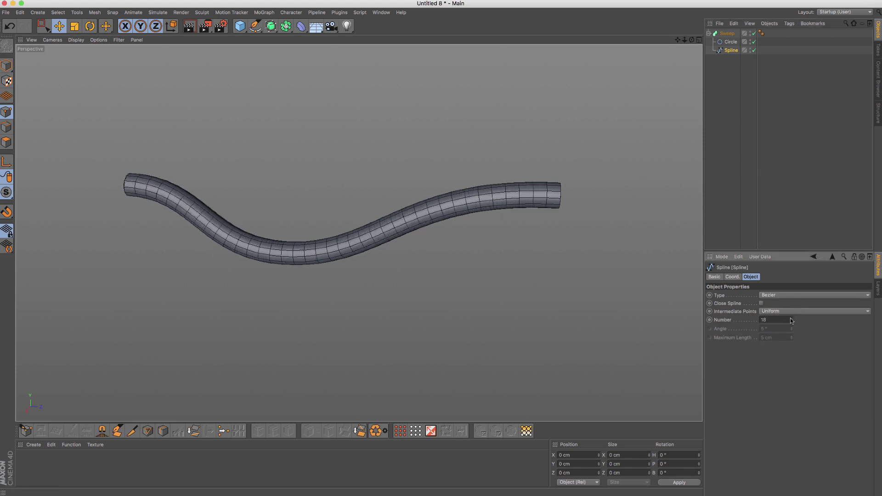
mouse_move(355, 229)
alt+mouse_down()
mouse_move(324, 219)
mouse_move(185, 230)
mouse_move(352, 230)
mouse_move(596, 74)
alt+mouse_up()
- Set the Sweep's Start and End caps to None, then begin renaming the Sweep
click(726, 33)
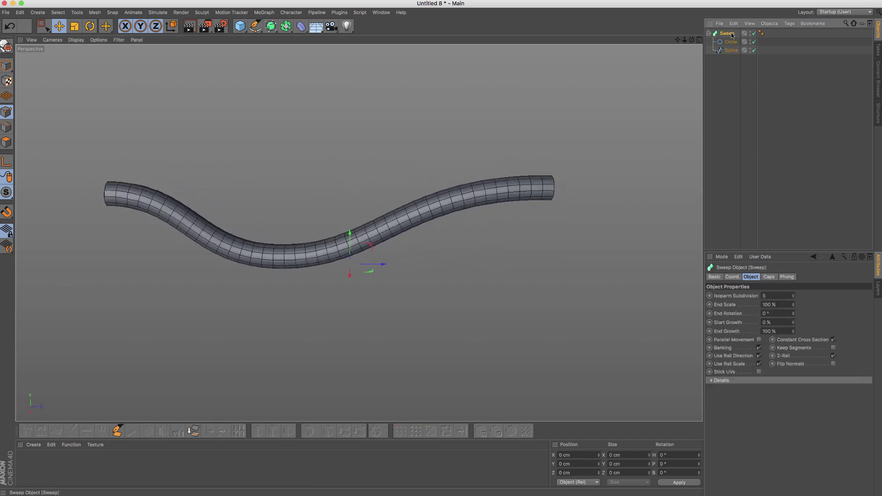
click(767, 277)
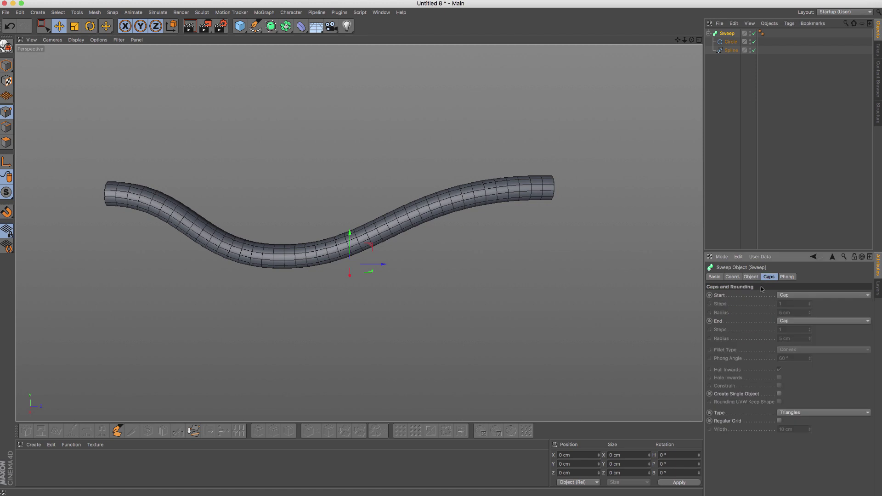
click(787, 297)
click(788, 321)
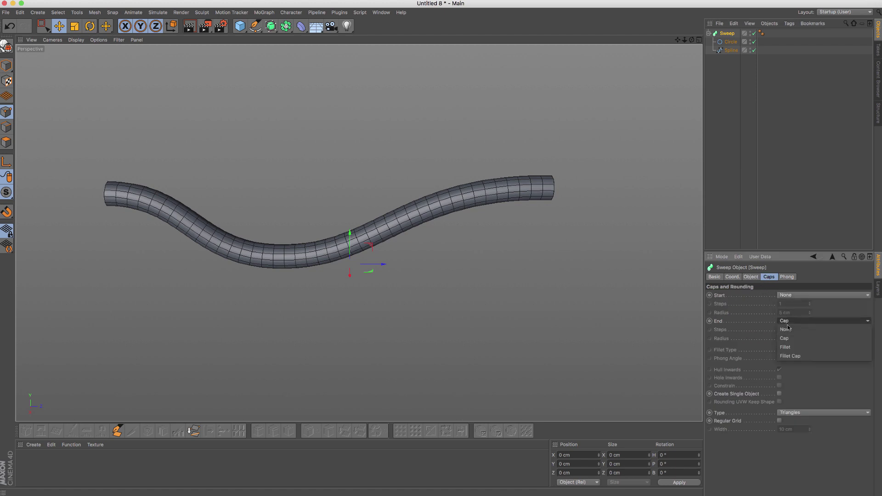
mouse_move(545, 188)
alt+mouse_down()
mouse_move(563, 189)
mouse_move(442, 222)
alt+mouse_up()
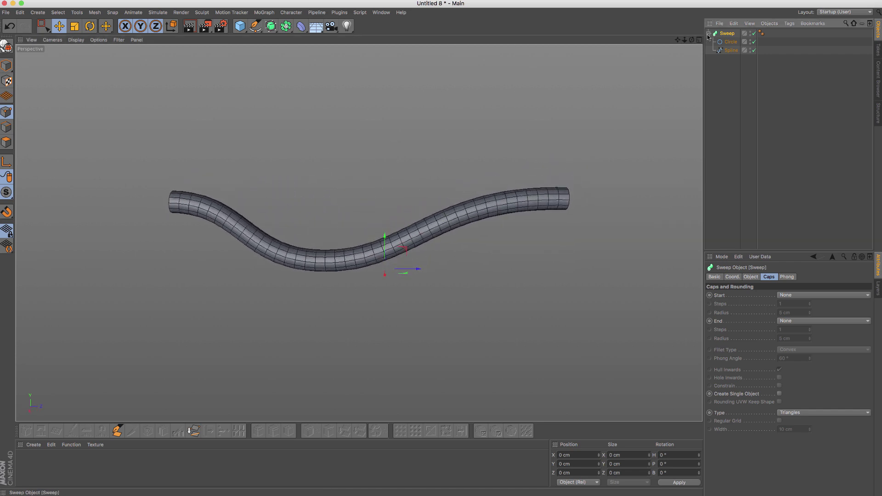
click(708, 33)
double_click(728, 34)
text(BackUp)
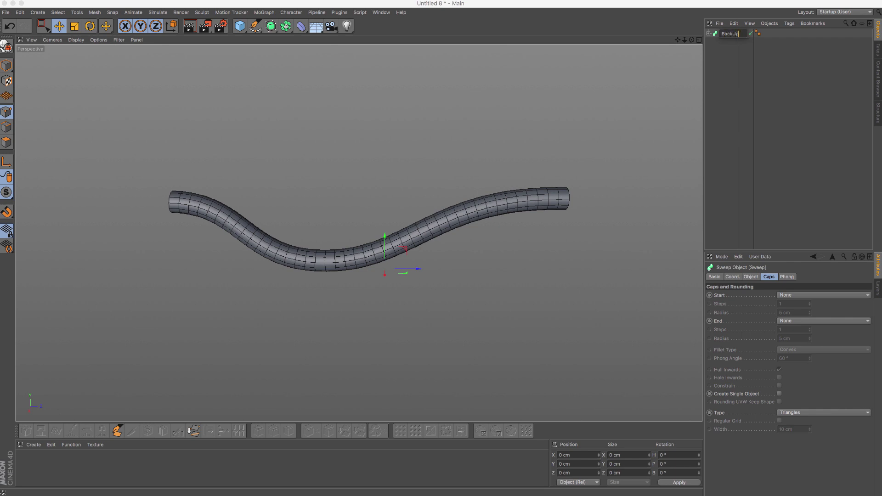
- Name the sweep BackUp and duplicate it as a copy named 1
key(Return)
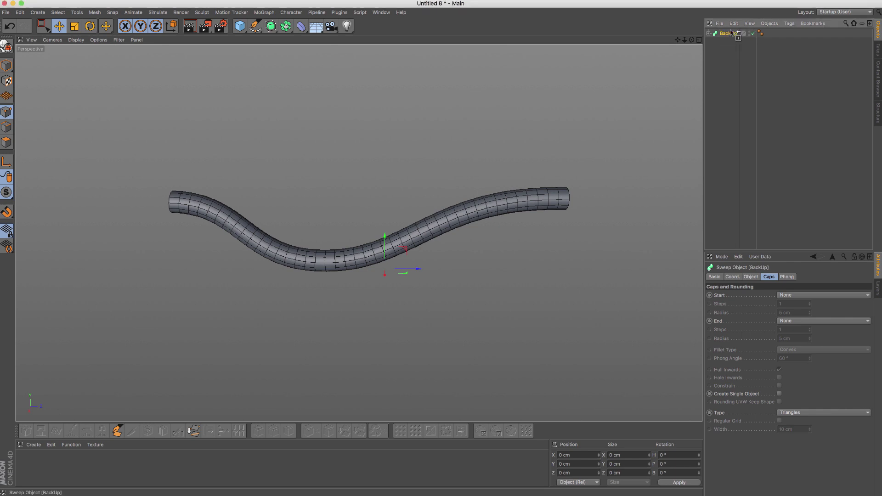
ctrl+drag(731, 32, 736, 32)
double_click(731, 33)
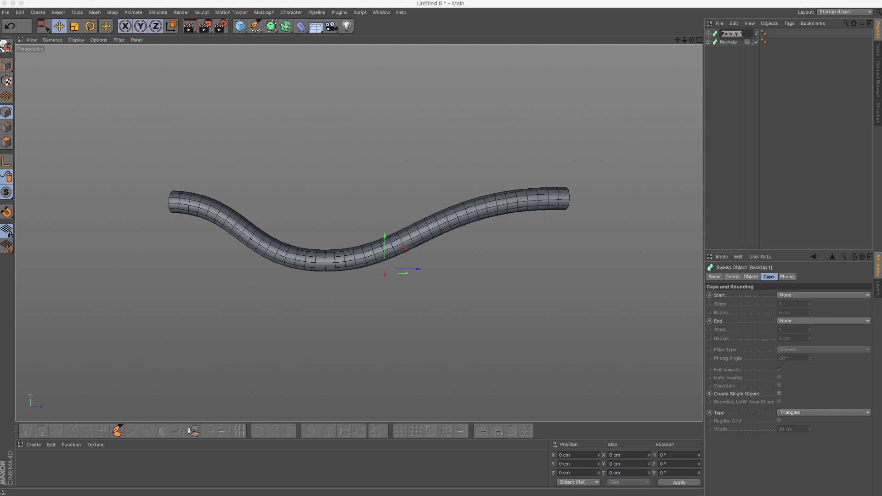
text(1)
key(Return)
click(709, 34)
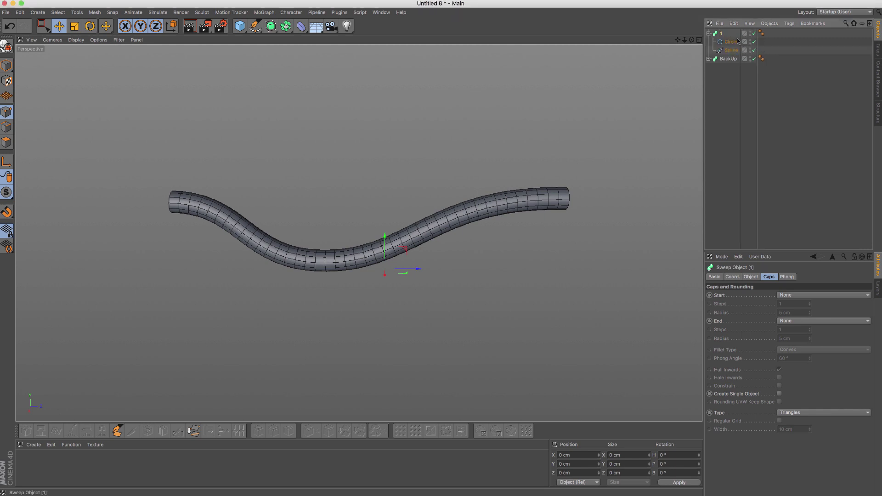
click(709, 34)
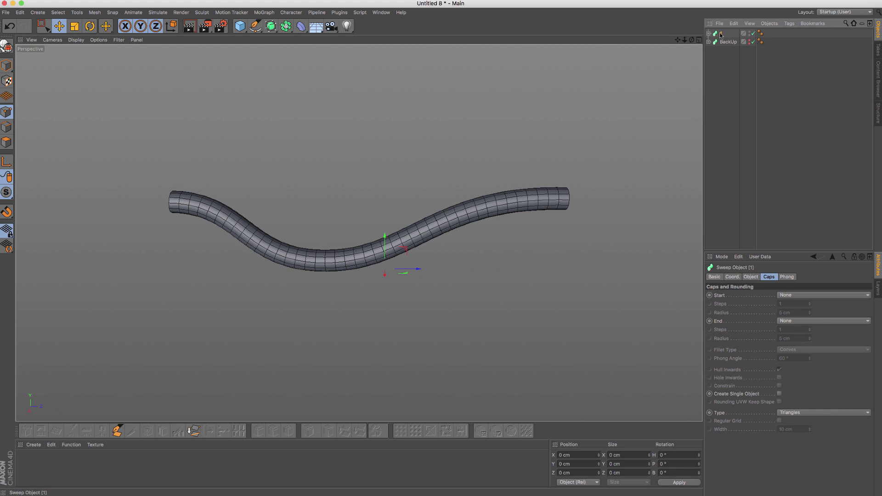
- Make copy 1 an editable polygon object and duplicate it as 2
right_click(720, 35)
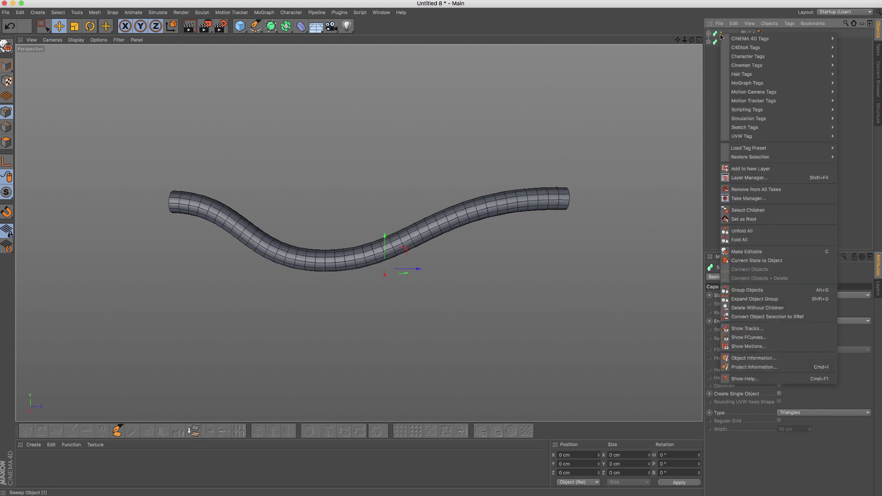
click(747, 252)
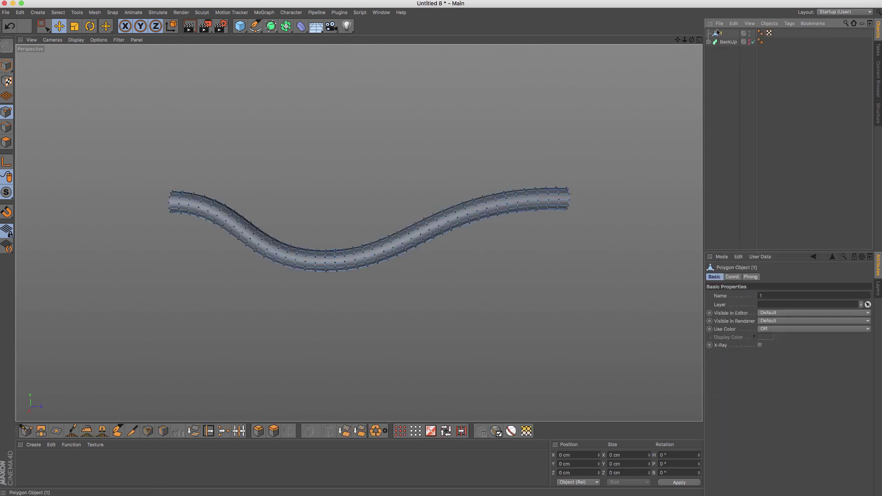
ctrl+drag(722, 32, 723, 35)
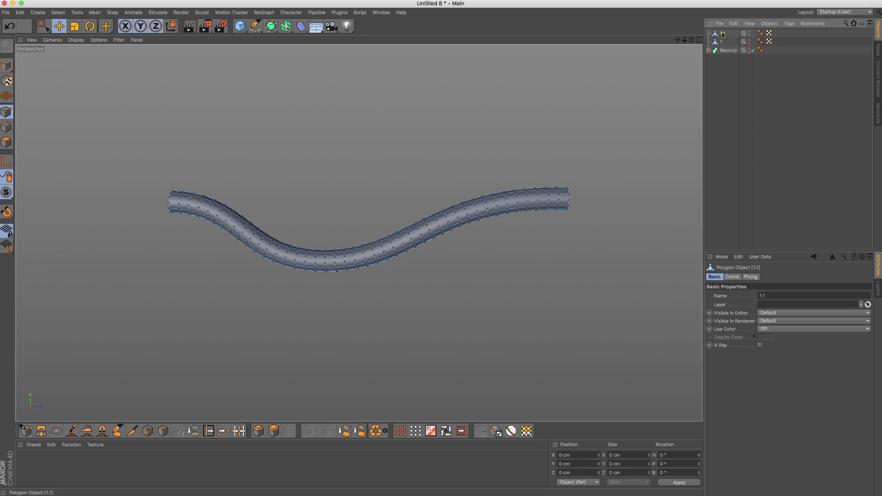
double_click(723, 34)
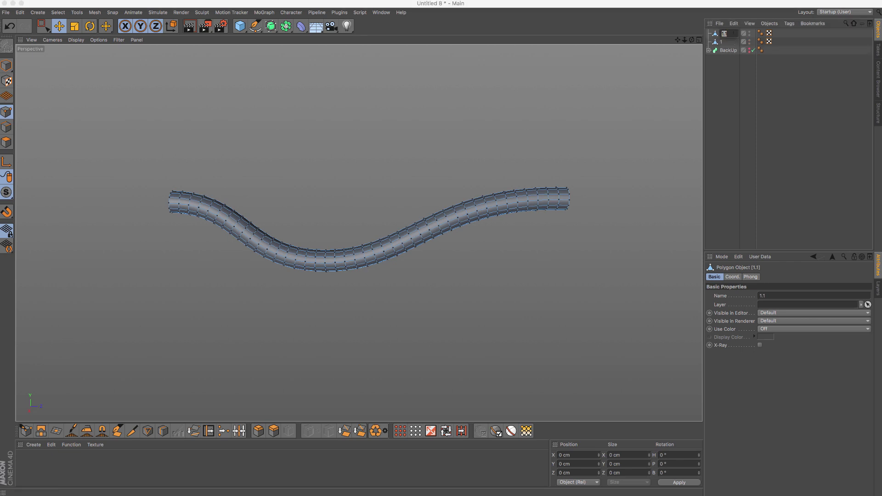
text(2)
key(Return)
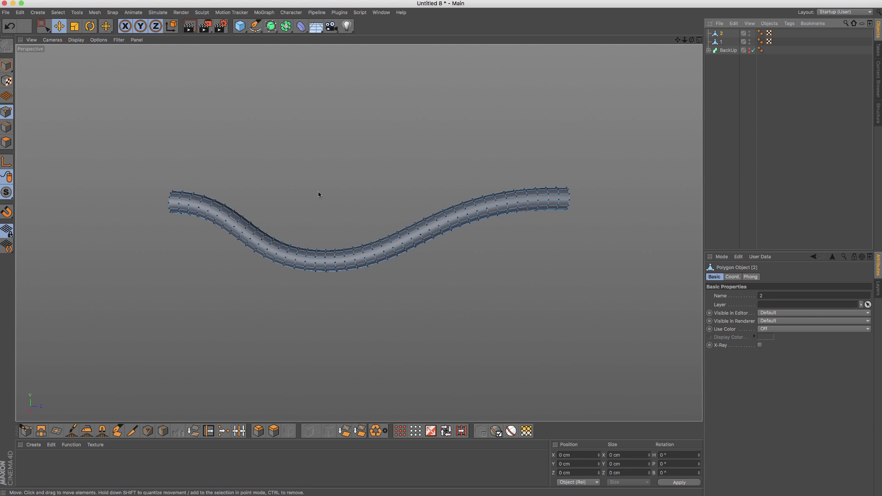
- In Model mode, move tube 2 to check it, undo, then delete it
click(6, 65)
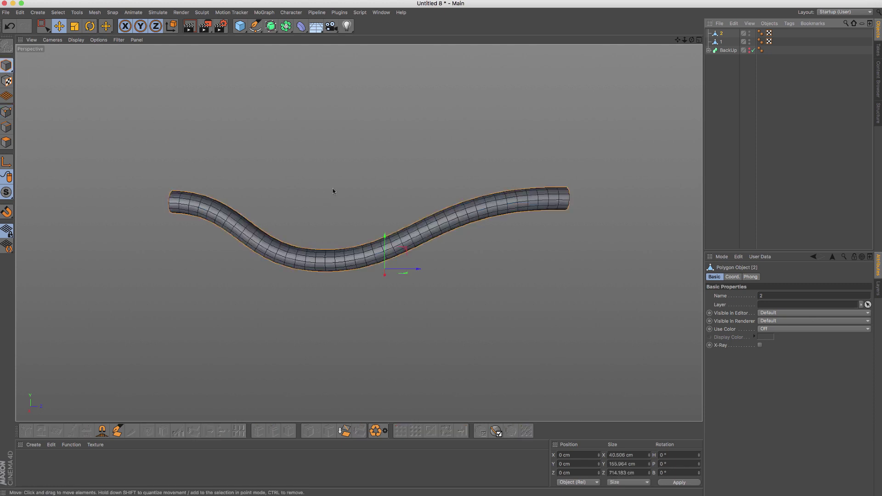
mouse_move(382, 234)
mouse_down()
mouse_move(384, 214)
mouse_move(363, 245)
mouse_up()
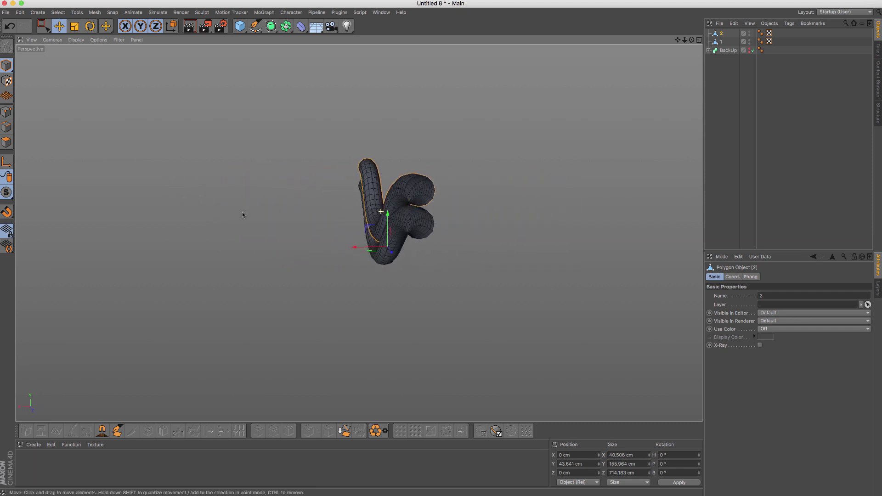
key(ctrl+z)
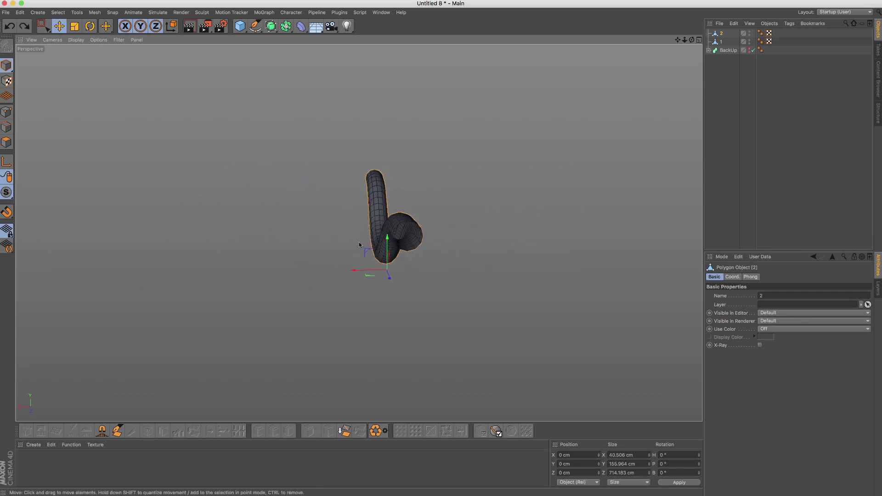
click(721, 34)
key(Delete)
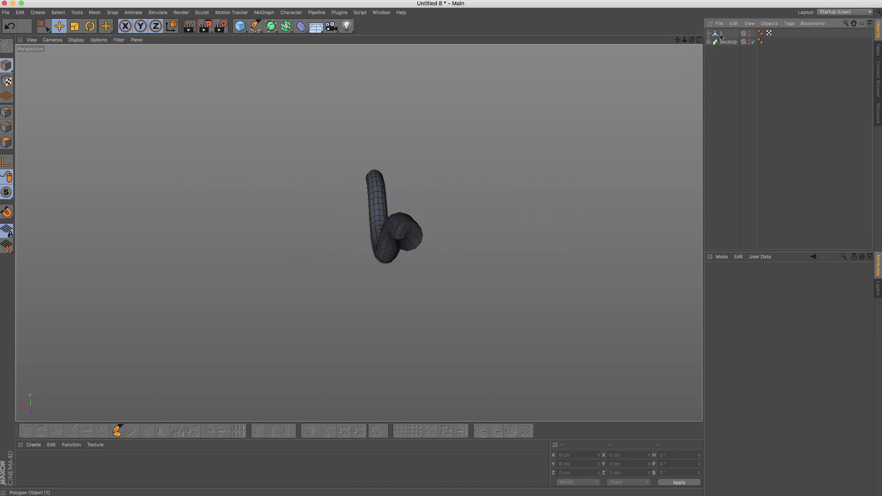
- Select object 1 in Polygon mode and view the whole tube
click(721, 34)
click(6, 143)
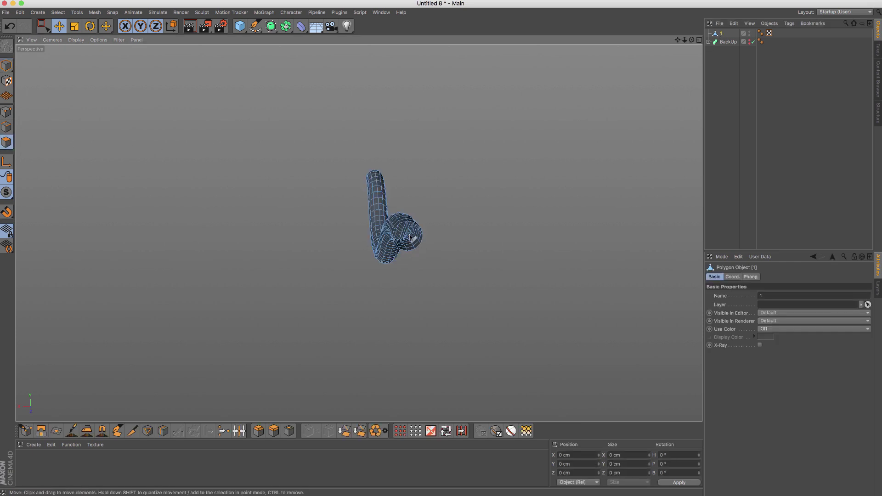
scroll(466, 212, up, 2)
alt+drag(466, 212, 425, 211)
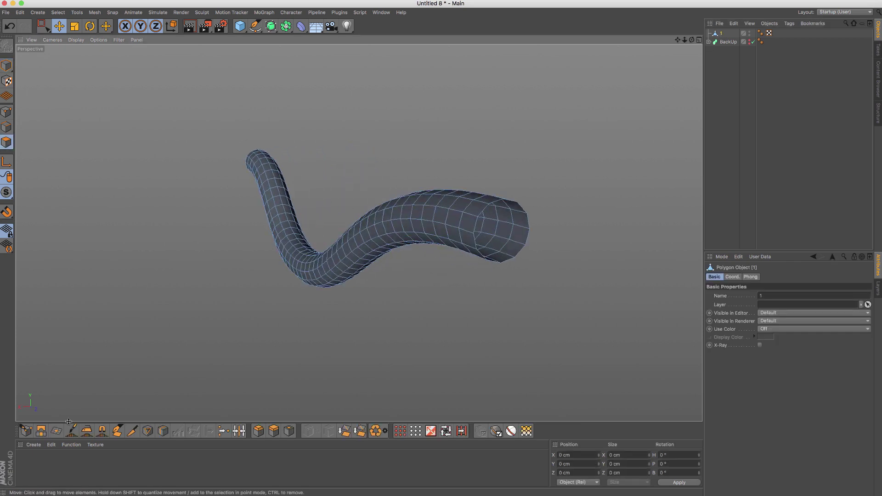
- Cap tube 1's open left end with Close Polygon Hole
right_click(163, 157)
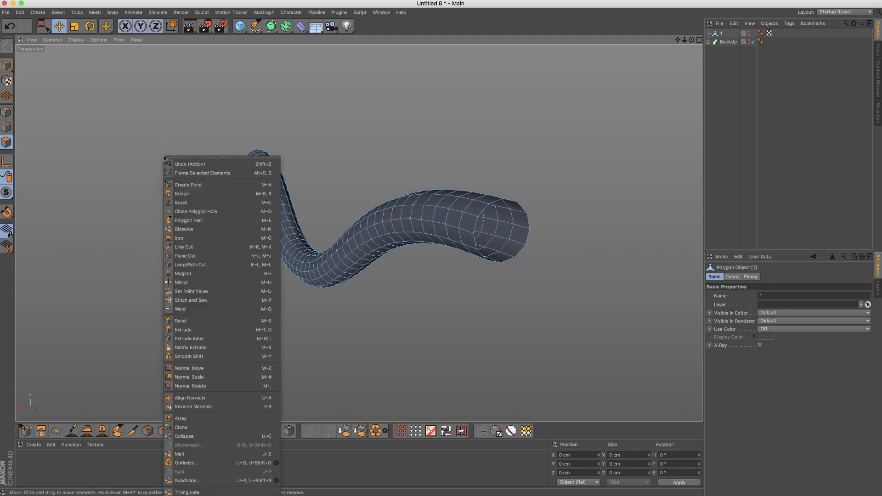
click(229, 211)
click(509, 267)
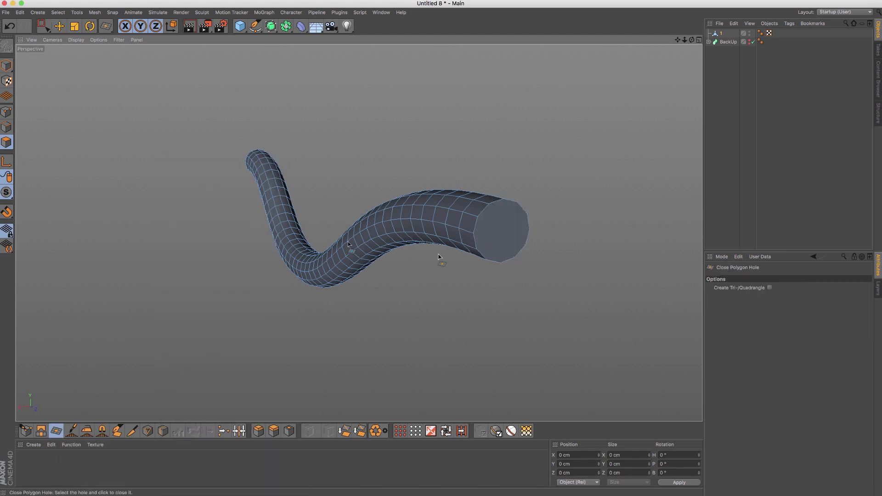
mouse_move(439, 257)
alt+mouse_down()
mouse_move(132, 212)
mouse_move(152, 212)
alt+mouse_up()
scroll(160, 214, up, 3)
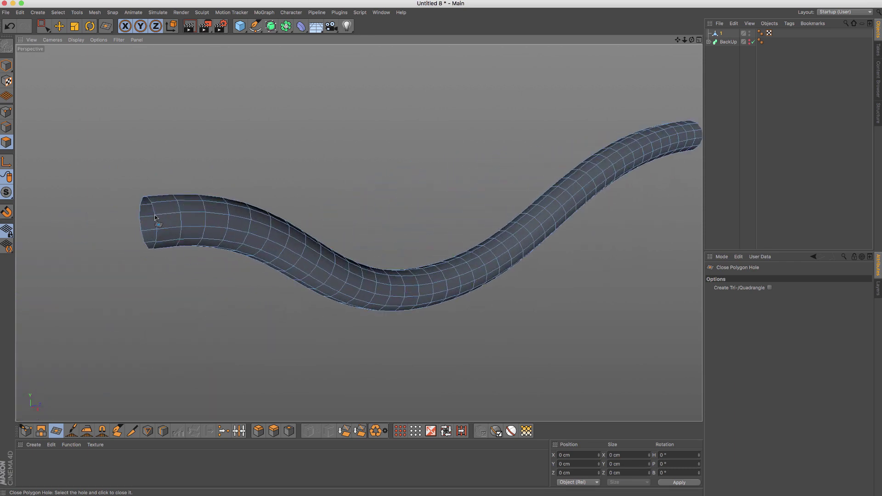
click(157, 220)
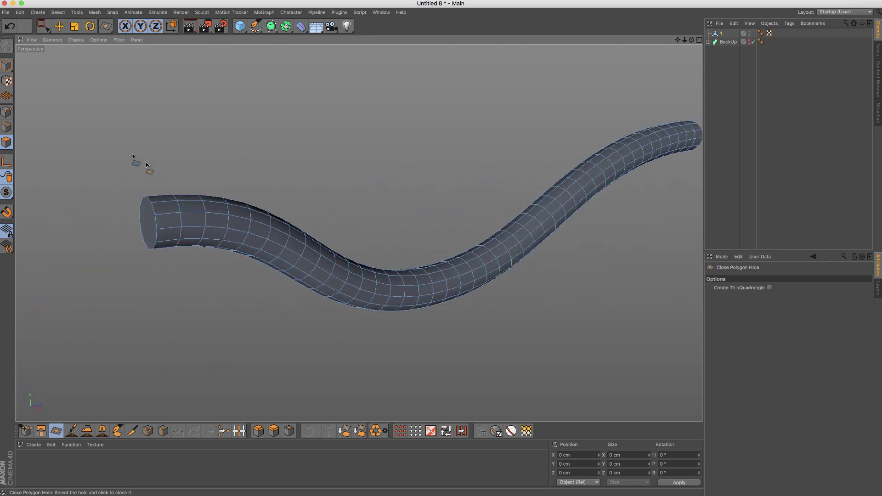
drag(44, 27, 59, 37)
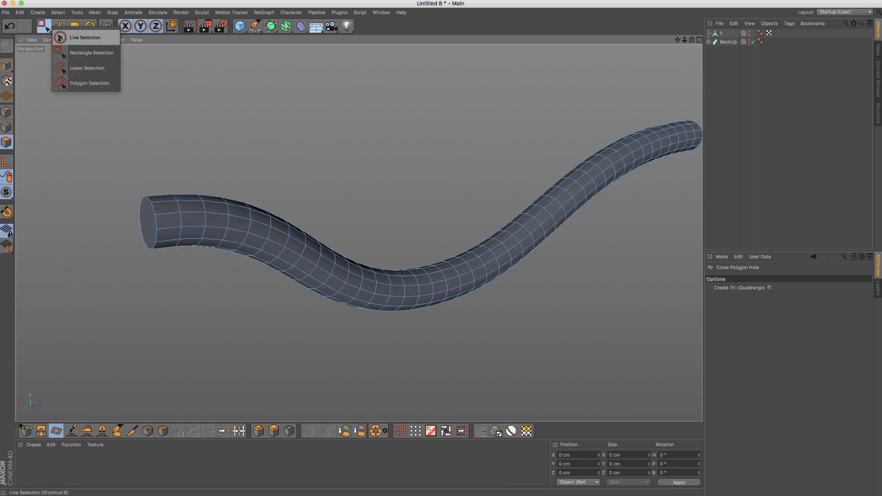
- Select the tube's end-cap polygon with Live Selection
click(85, 40)
click(146, 218)
scroll(300, 152, down, 2)
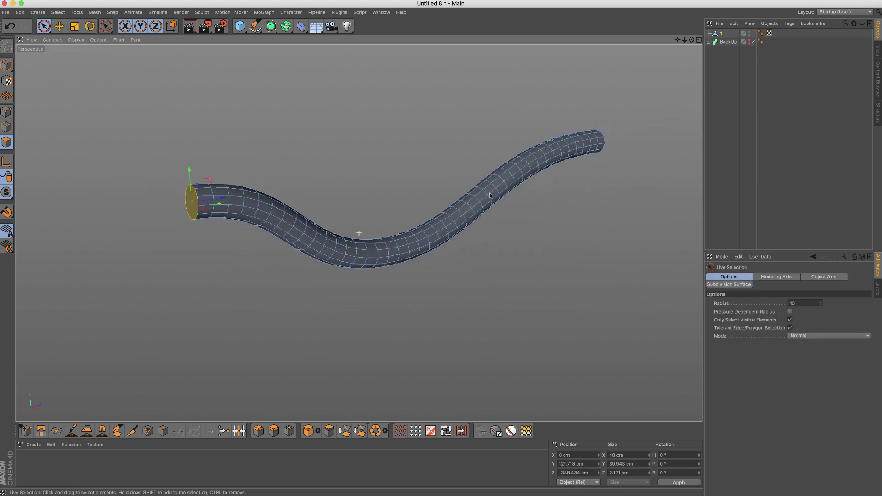
mouse_move(489, 197)
alt+mouse_down()
mouse_move(508, 193)
mouse_move(510, 201)
alt+mouse_up()
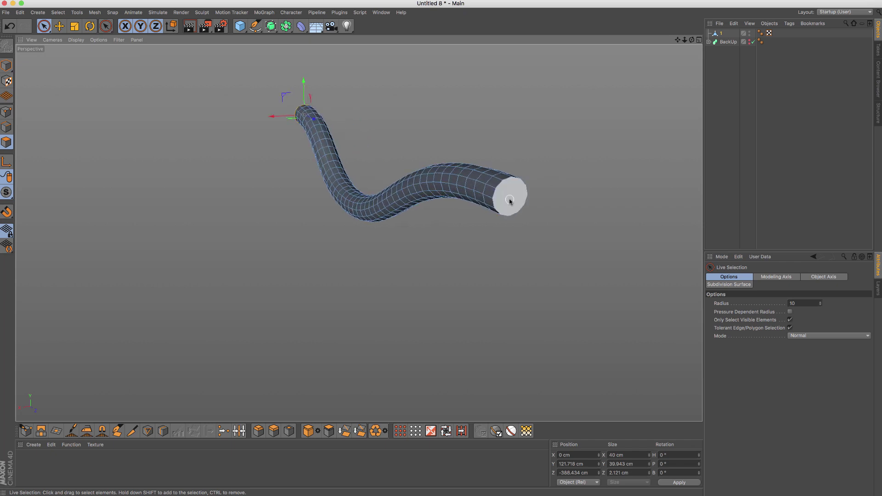
click(510, 201)
- Apply Extrude Inner to the end cap with an offset of about 3.9 cm
alt+drag(364, 234, 425, 230)
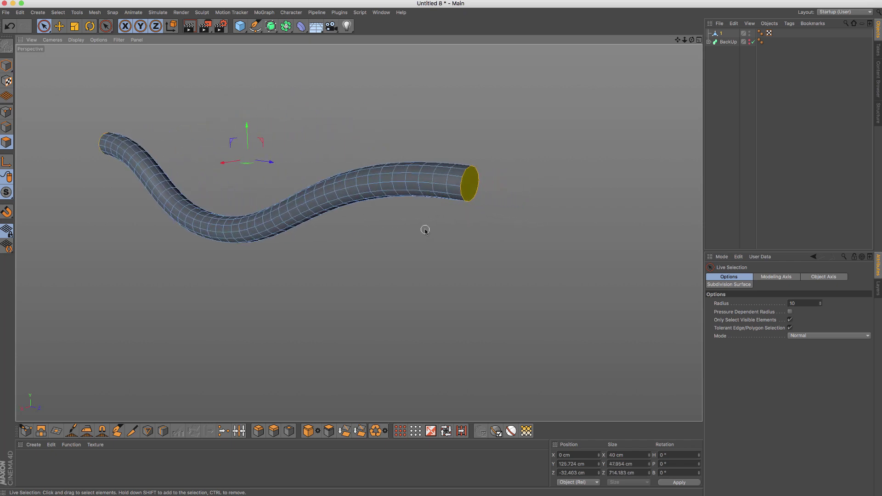
right_click(428, 227)
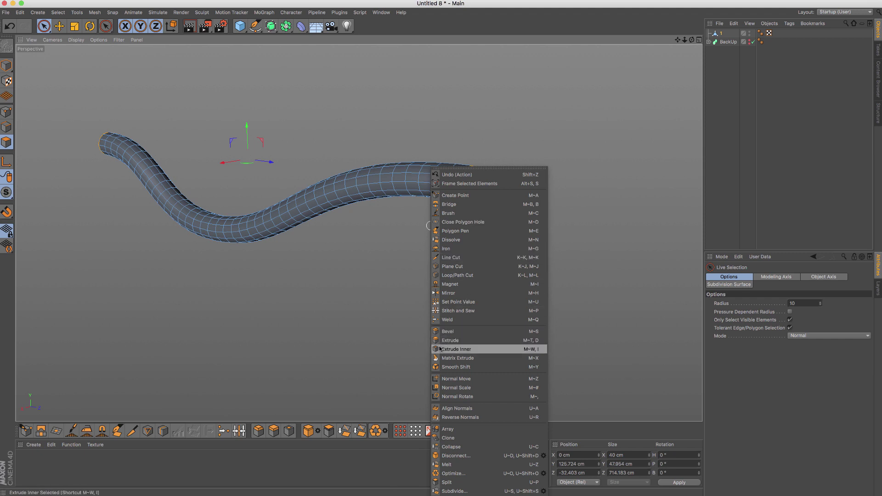
click(471, 350)
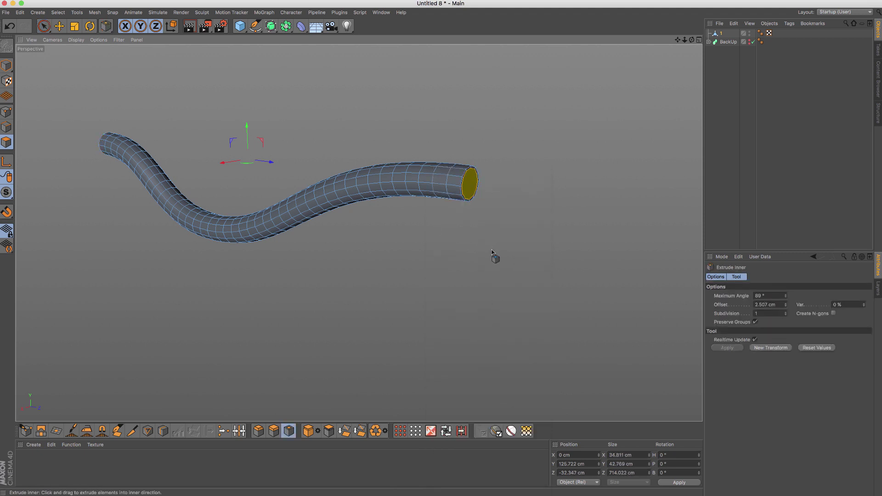
mouse_move(487, 253)
mouse_down()
mouse_move(504, 244)
mouse_move(492, 241)
mouse_up()
scroll(523, 161, up, 1)
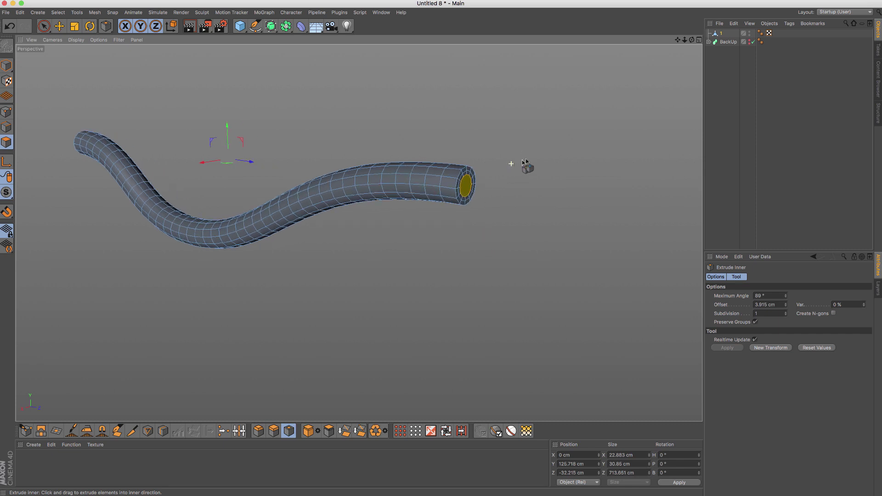
scroll(512, 164, up, 4)
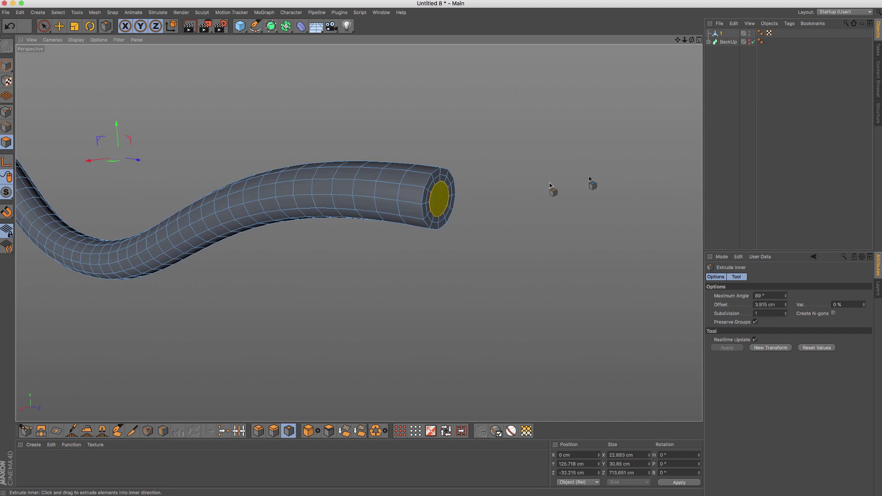
right_click(614, 174)
- Push the first inset end-cap polygon into the tube with the Move tool
key(Escape)
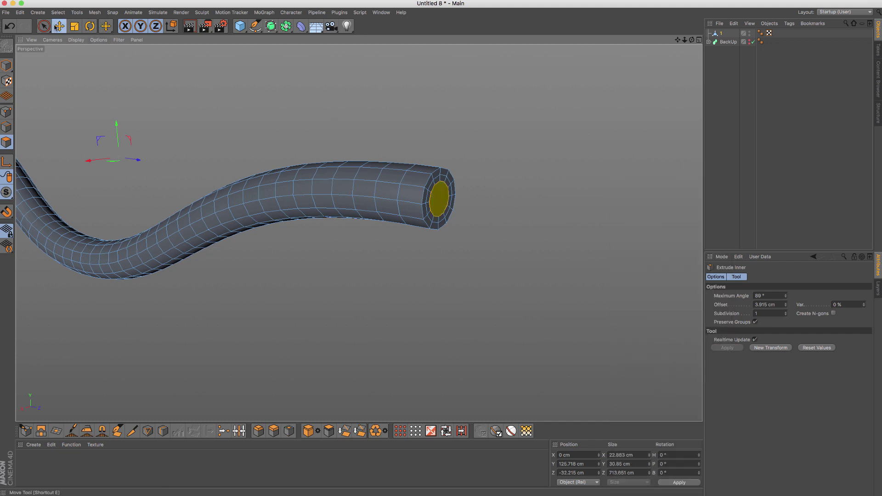
key(e)
click(440, 198)
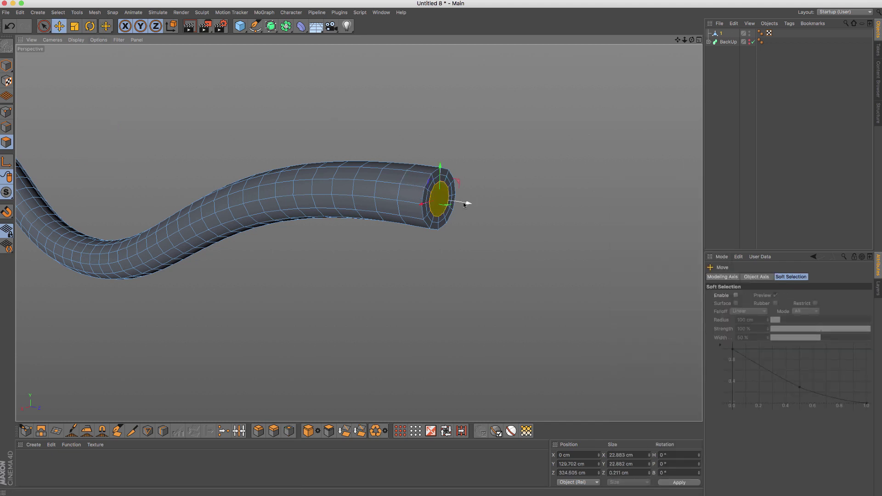
drag(465, 204, 455, 203)
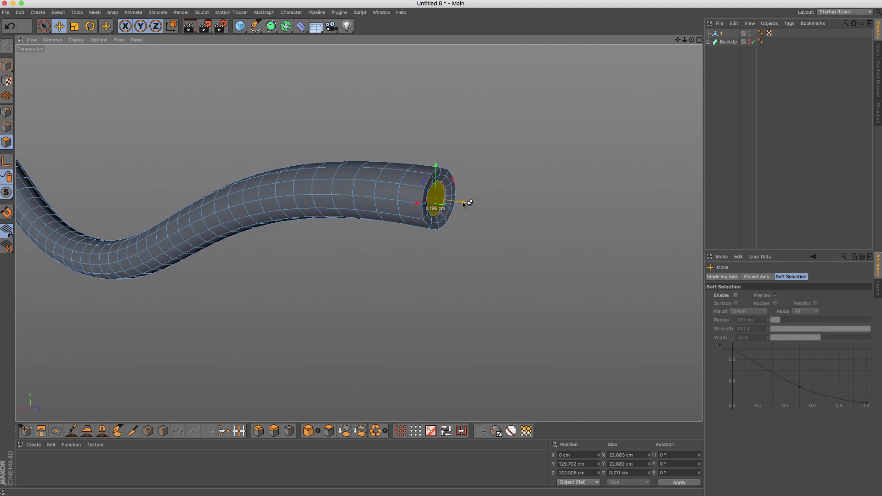
click(478, 194)
- Push the inner cap polygon at the tube's other end deep into the tube
scroll(480, 159, down, 4)
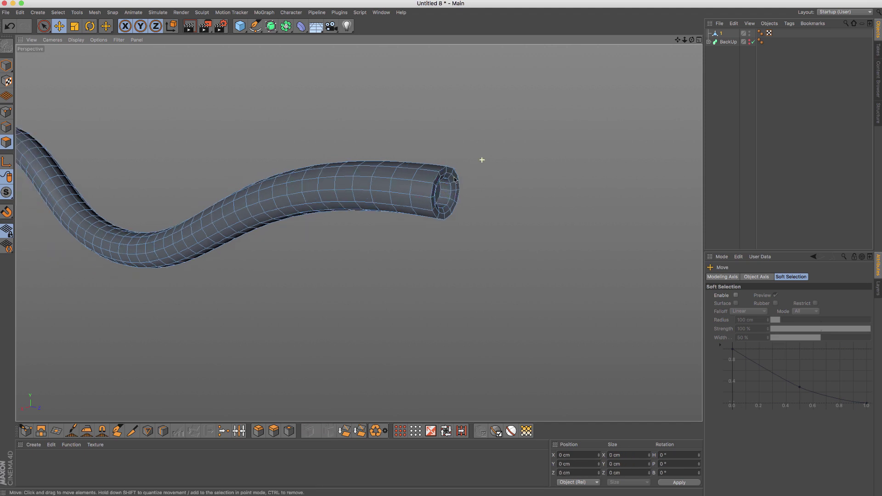
mouse_move(373, 197)
alt+mouse_down()
mouse_move(363, 197)
mouse_move(479, 191)
mouse_move(364, 187)
alt+mouse_up()
scroll(364, 187, up, 3)
scroll(325, 178, up, 3)
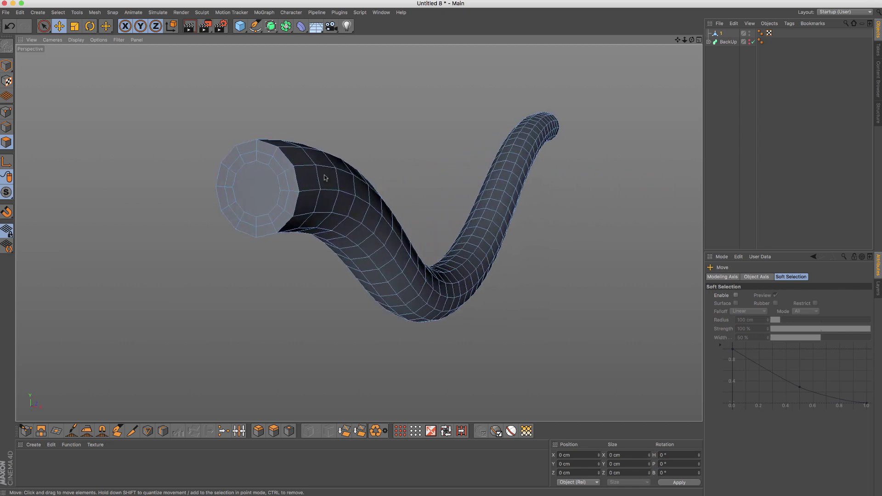
click(256, 187)
alt+drag(275, 189, 207, 198)
scroll(262, 194, up, 3)
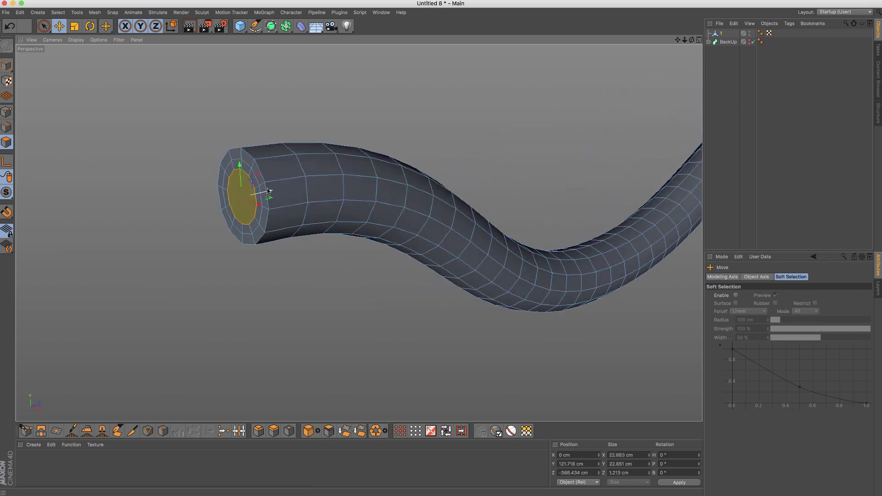
drag(268, 190, 277, 190)
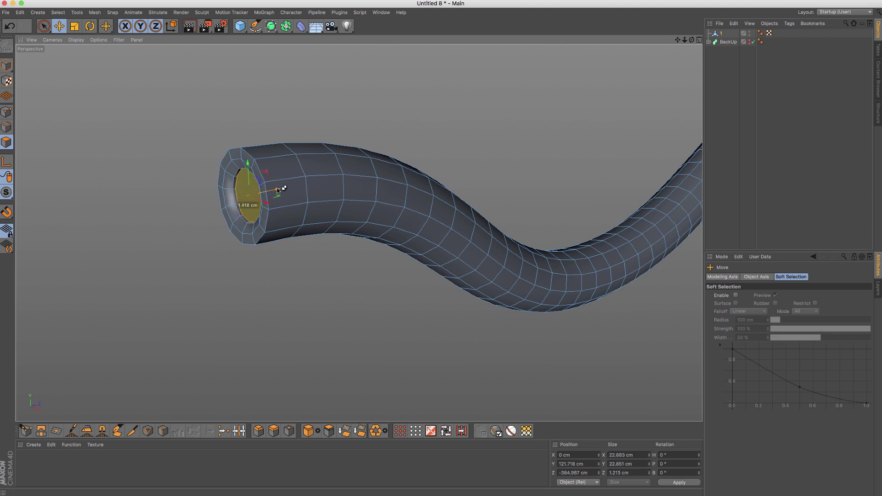
drag(278, 189, 285, 190)
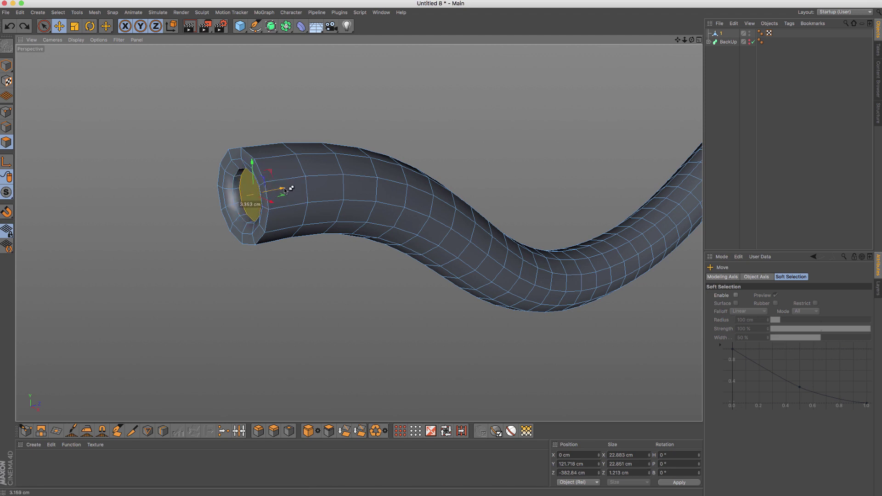
alt+drag(223, 252, 352, 133)
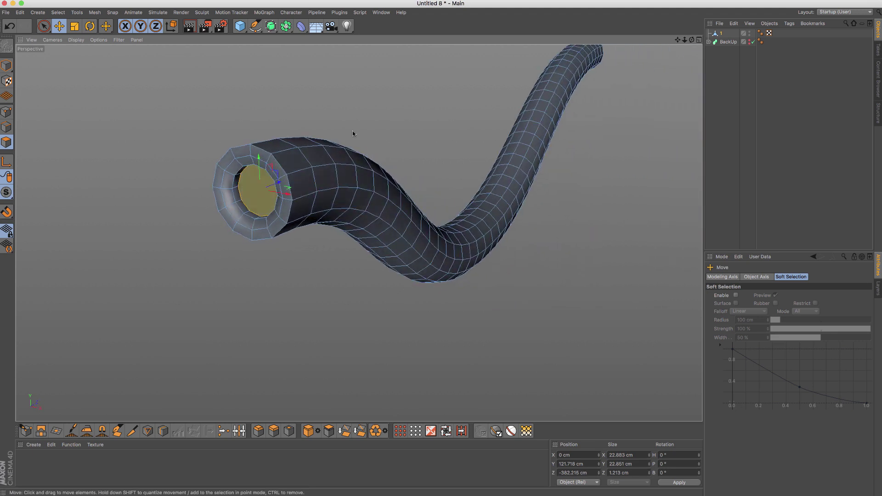
- Add an edge loop inside the hollow end with Loop/Path Cut
right_click(371, 89)
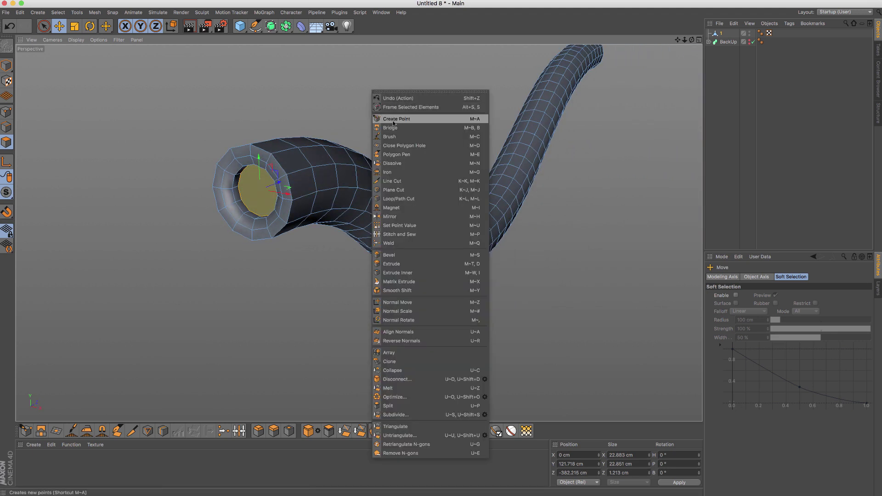
click(404, 199)
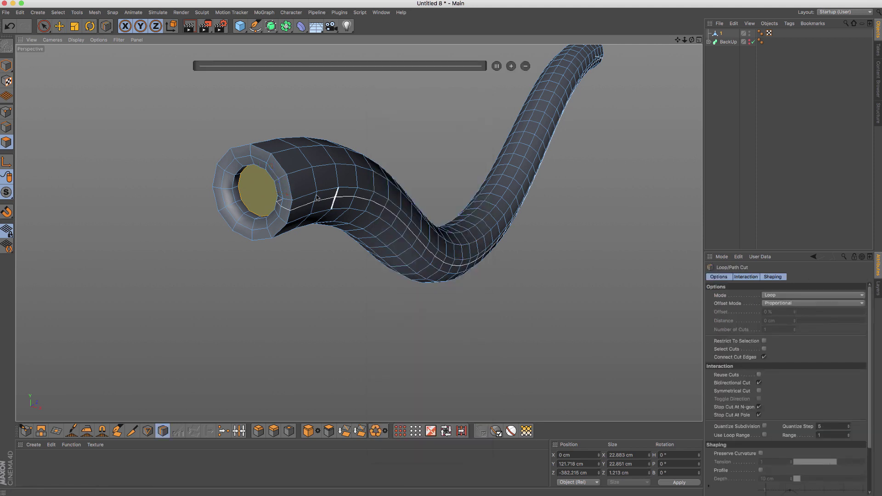
mouse_move(263, 187)
alt+mouse_down()
mouse_move(282, 163)
mouse_move(294, 177)
alt+mouse_up()
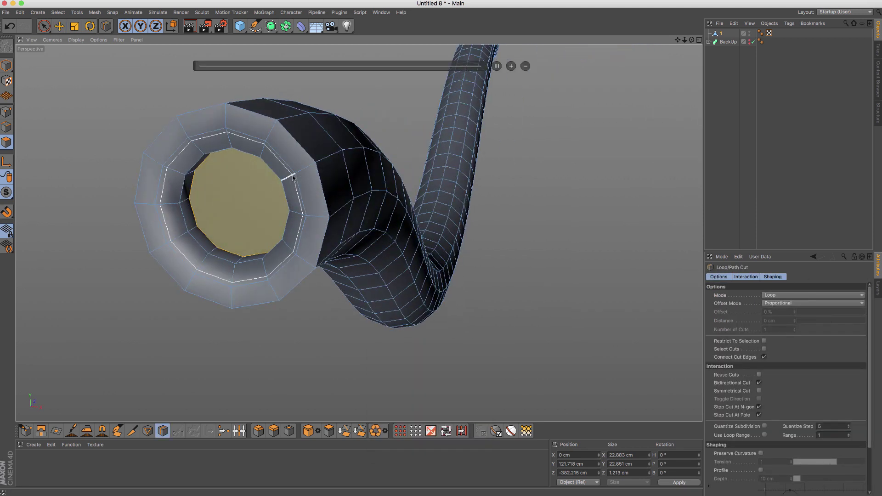
click(294, 177)
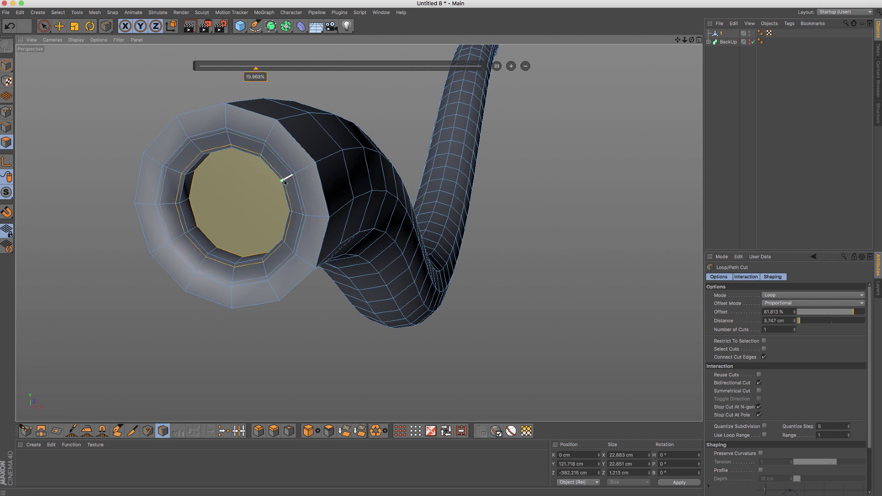
- Add a second edge loop around the tube's outer rim
alt+drag(285, 181, 186, 181)
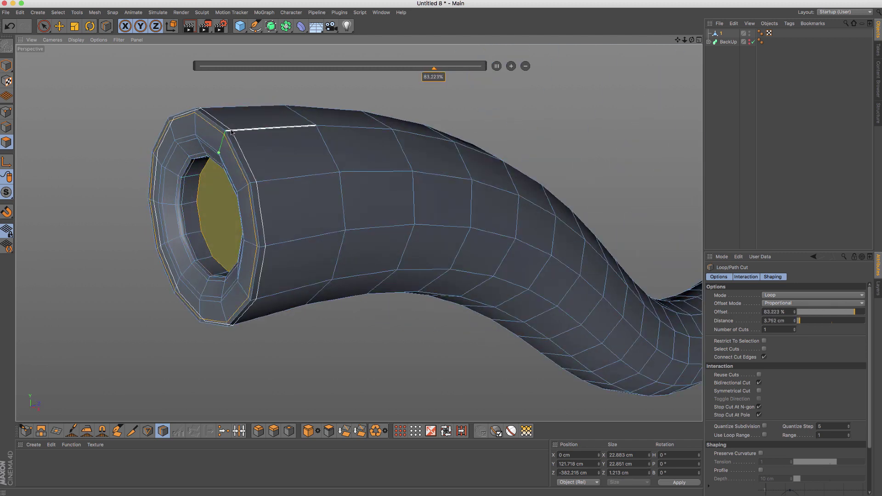
scroll(225, 137, down, 5)
scroll(155, 231, up, 5)
mouse_move(155, 230)
alt+mouse_down()
mouse_move(449, 173)
mouse_move(441, 193)
mouse_move(449, 184)
mouse_move(385, 157)
alt+mouse_up()
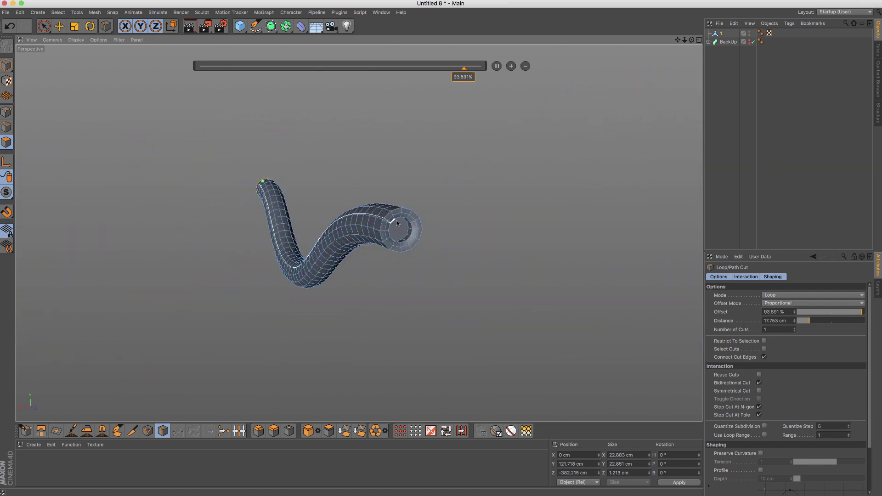
scroll(540, 152, up, 5)
scroll(460, 174, up, 2)
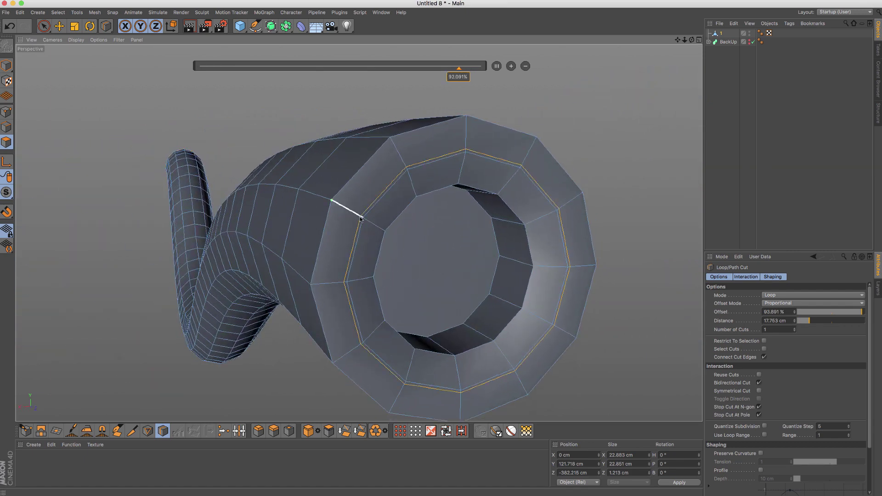
click(327, 200)
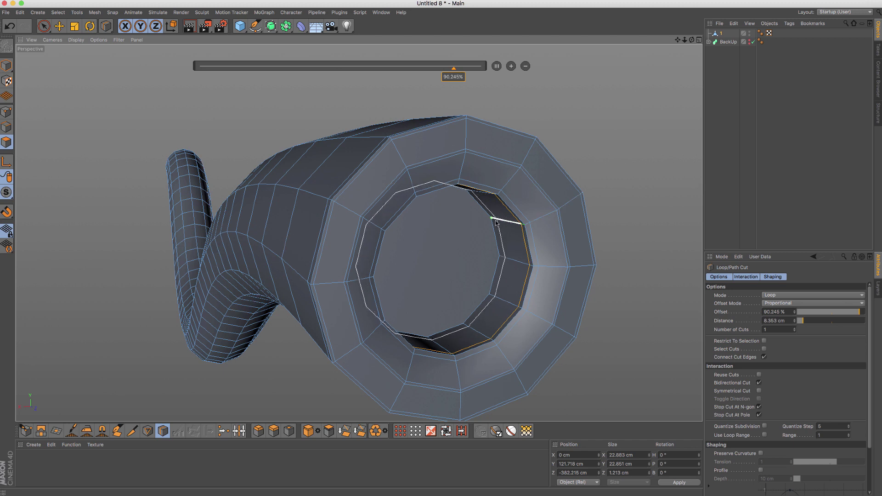
scroll(491, 216, down, 3)
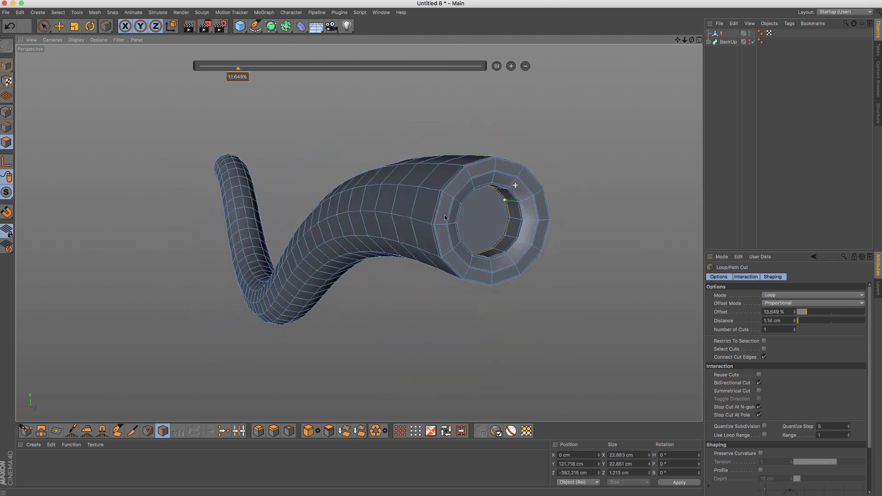
- Place the tube under a Subdivision Surface, show wireframe, and turn smoothing off
click(272, 26)
alt+drag(467, 199, 478, 199)
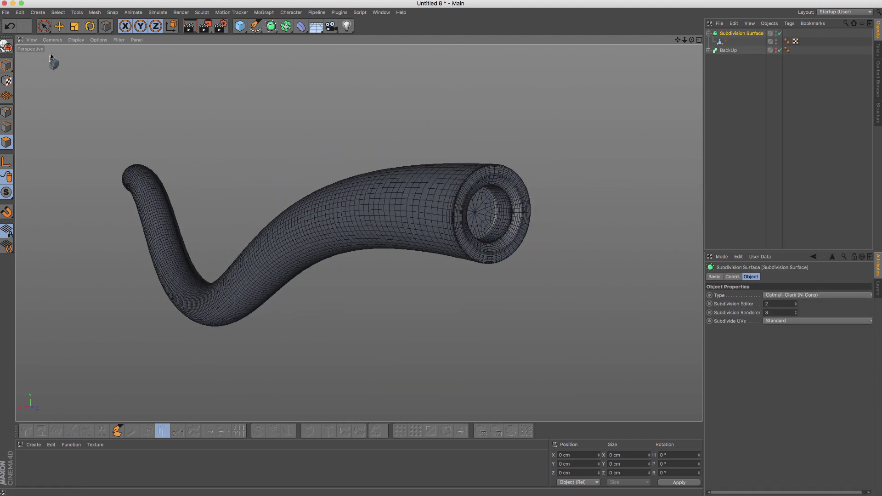
click(76, 40)
click(94, 134)
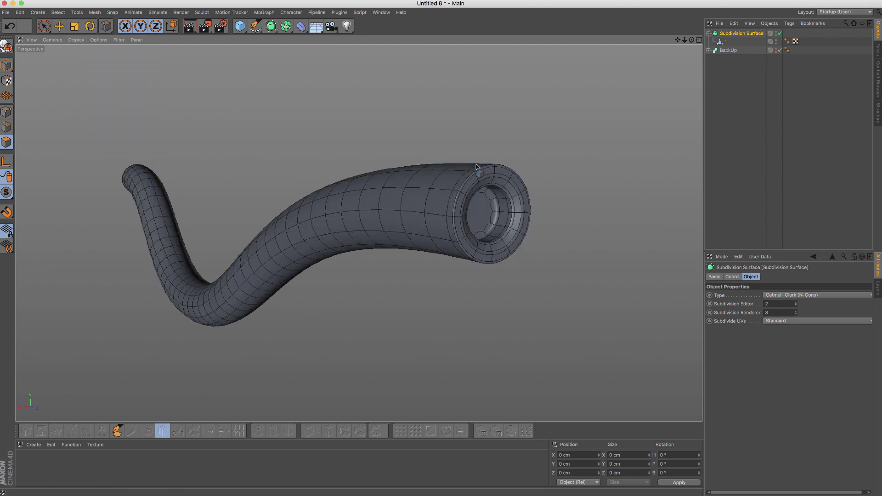
mouse_move(480, 170)
alt+mouse_down()
mouse_move(446, 166)
mouse_move(496, 138)
mouse_move(335, 176)
alt+mouse_up()
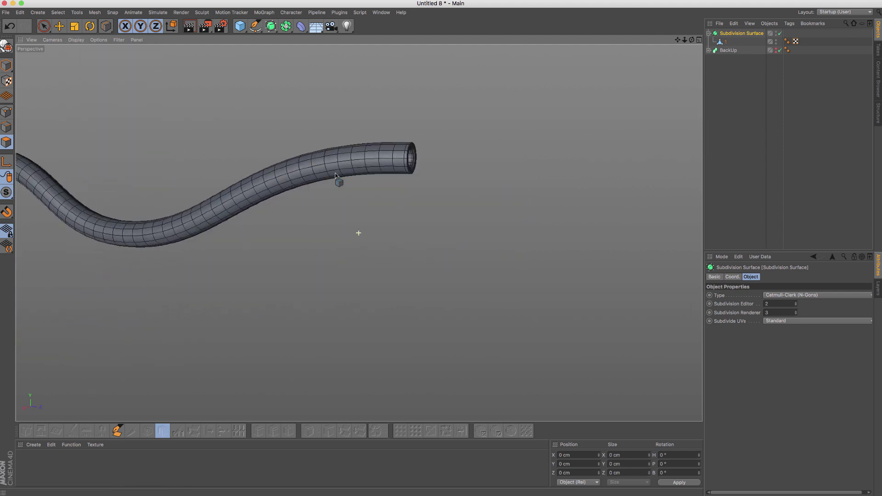
alt+drag(306, 113, 416, 133)
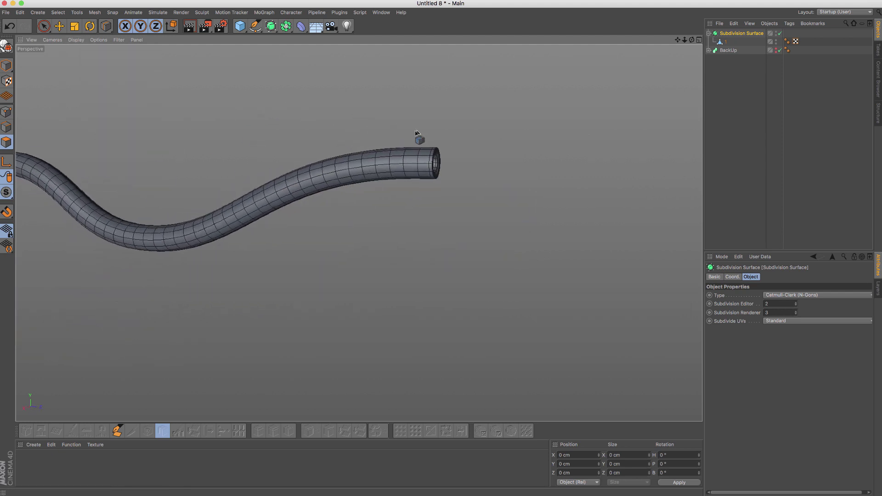
key(q)
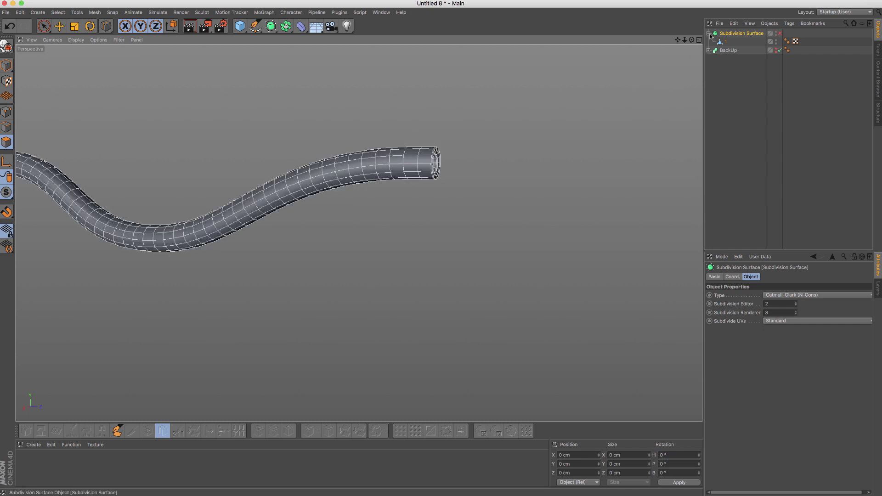
- Copy and paste tube 1, renaming the duplicate 2
click(709, 34)
click(709, 34)
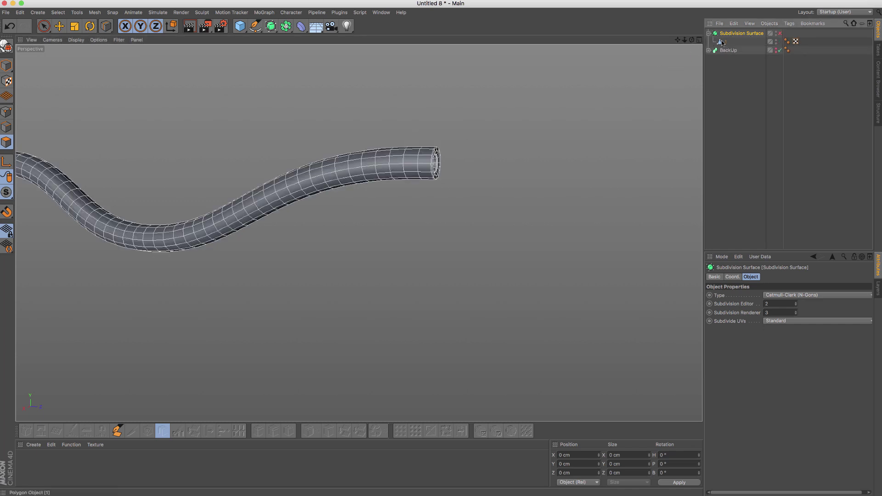
click(723, 42)
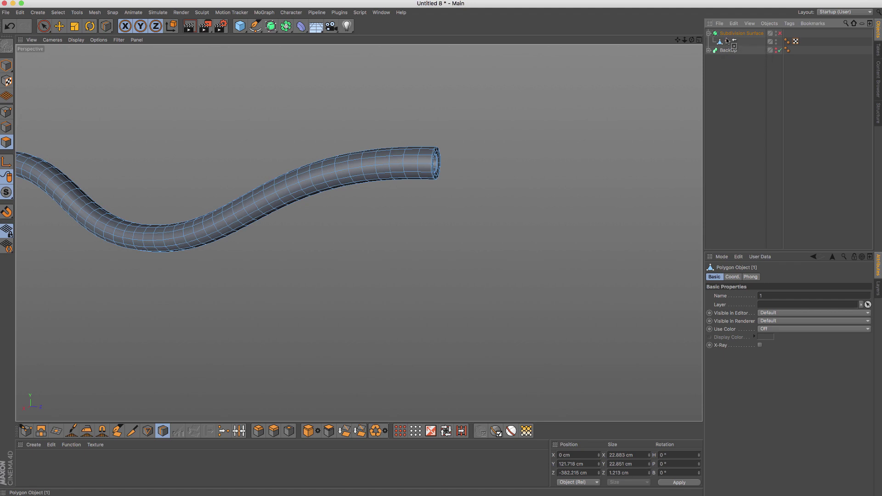
key(super+c)
key(super+v)
double_click(728, 43)
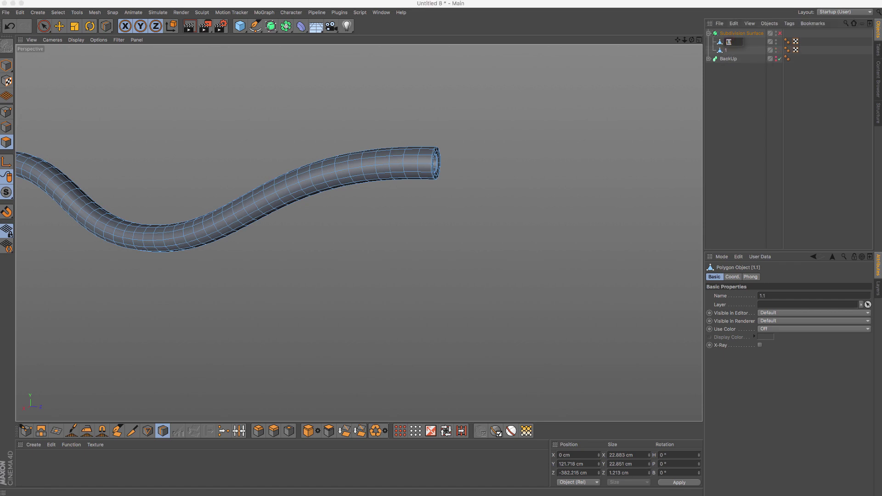
text(2)
key(Return)
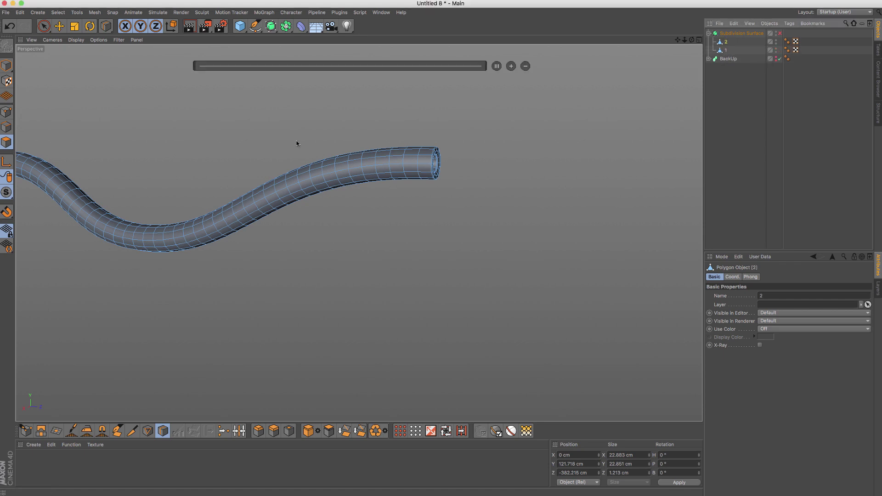
- Offset tube 2 to X -40.756 cm and Y 41.572 cm beside tube 1
key(Return)
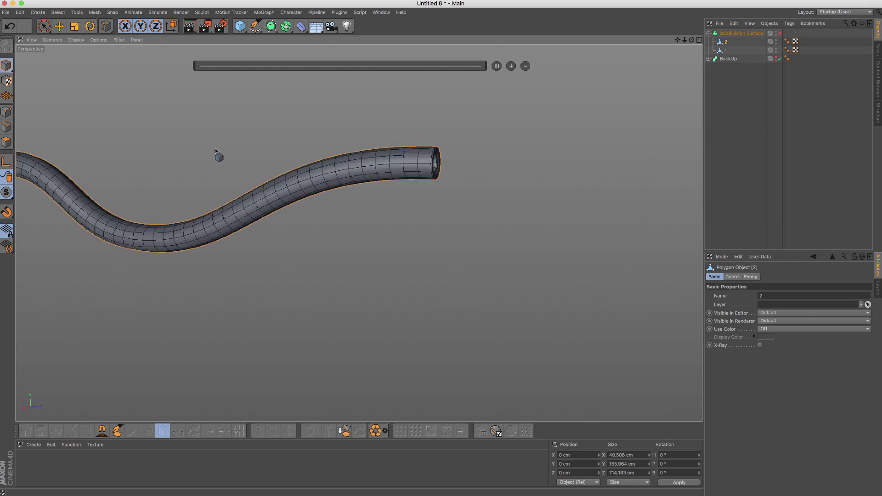
click(45, 26)
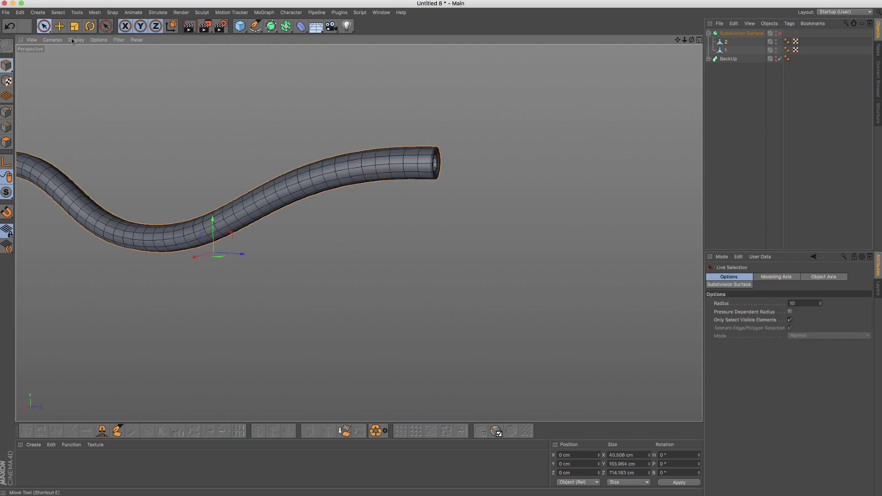
alt+middle_drag(359, 233, 322, 221)
mouse_move(313, 225)
mouse_down()
mouse_move(313, 195)
mouse_move(260, 181)
mouse_up()
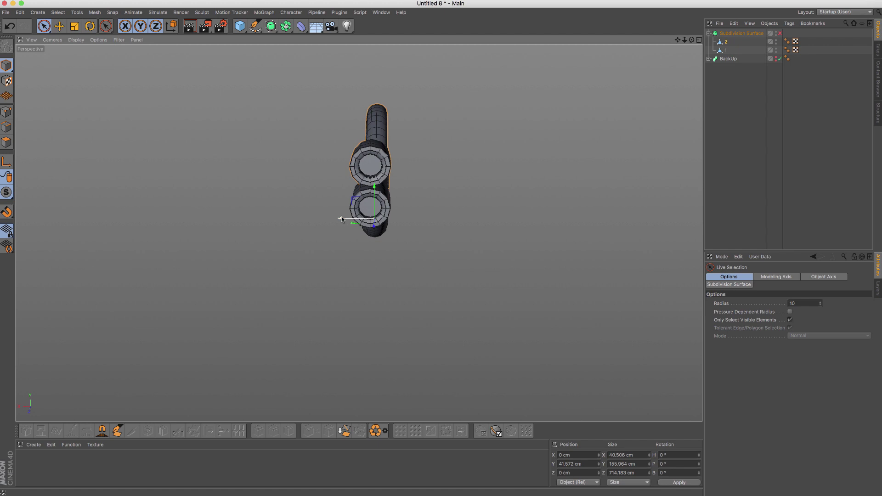
drag(341, 219, 369, 219)
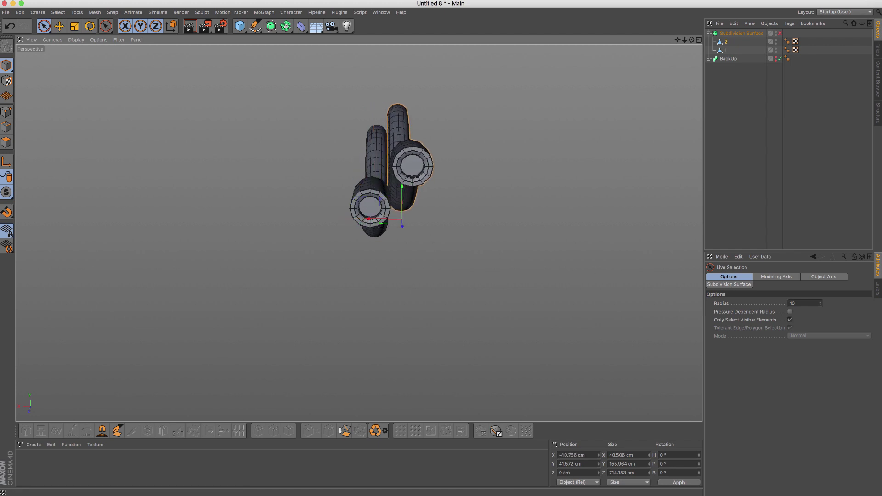
key(v)
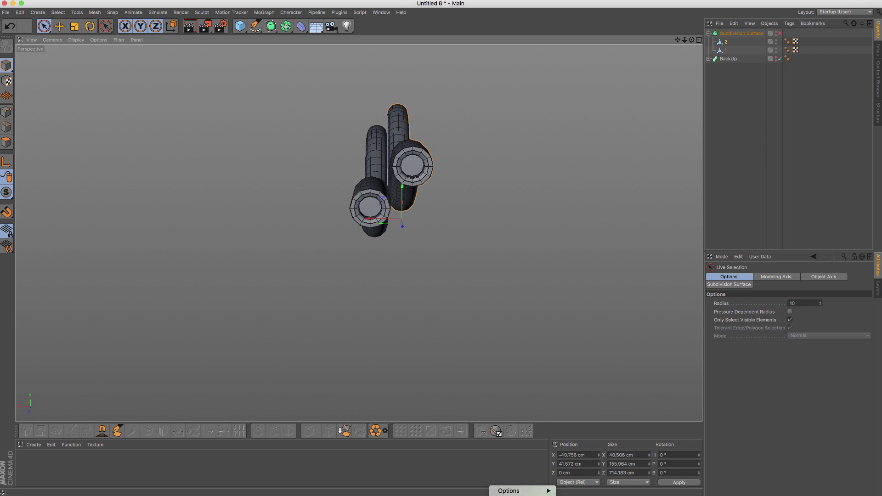
key(Escape)
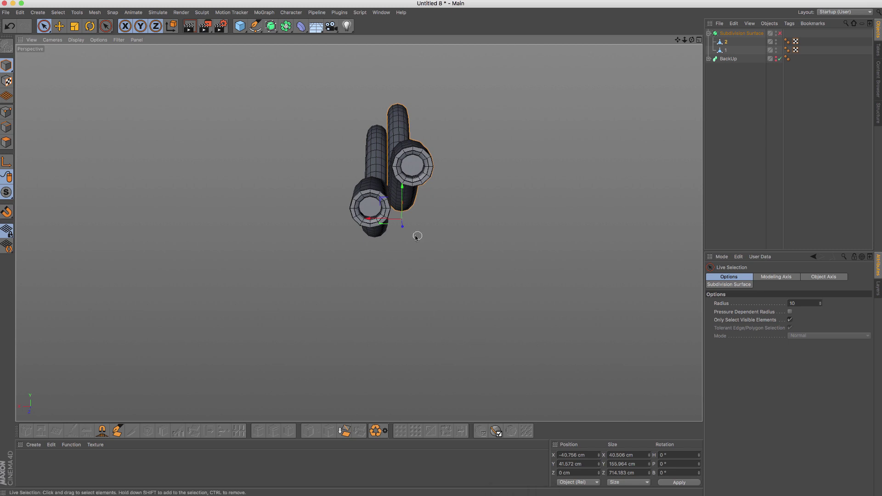
- Ctrl-drag out copies 2.1 from tube 2 and 1.1 from tube 1
mouse_move(363, 219)
ctrl+mouse_down()
mouse_move(315, 218)
mouse_move(358, 171)
ctrl+mouse_up()
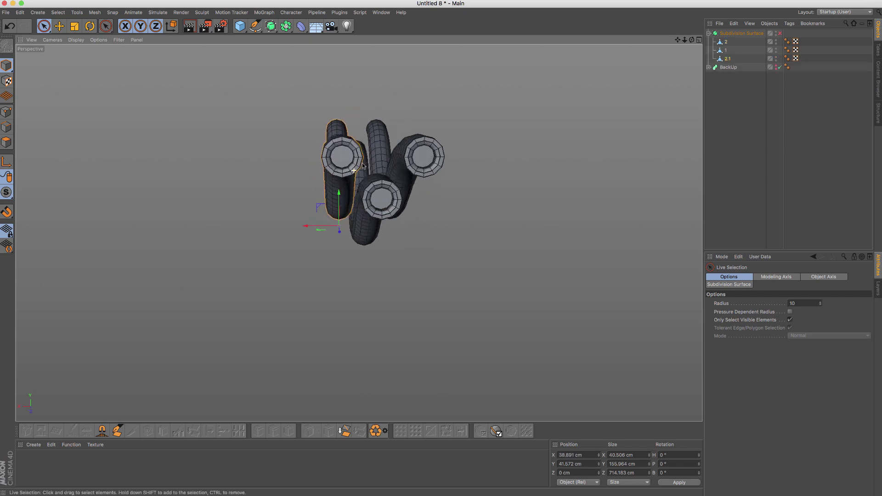
drag(314, 219, 317, 220)
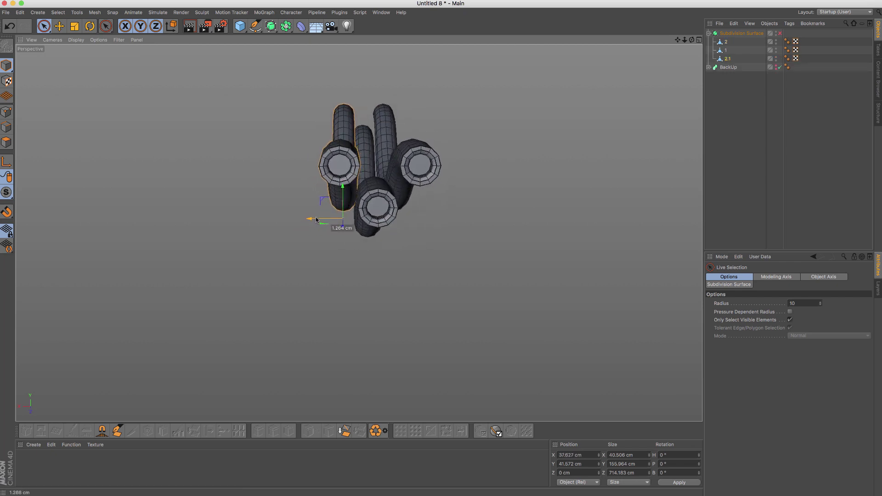
click(729, 51)
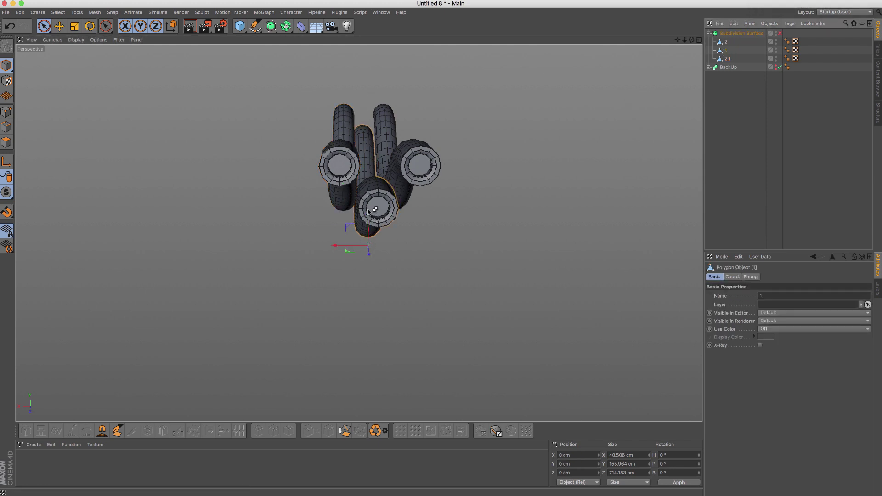
ctrl+drag(369, 215, 370, 172)
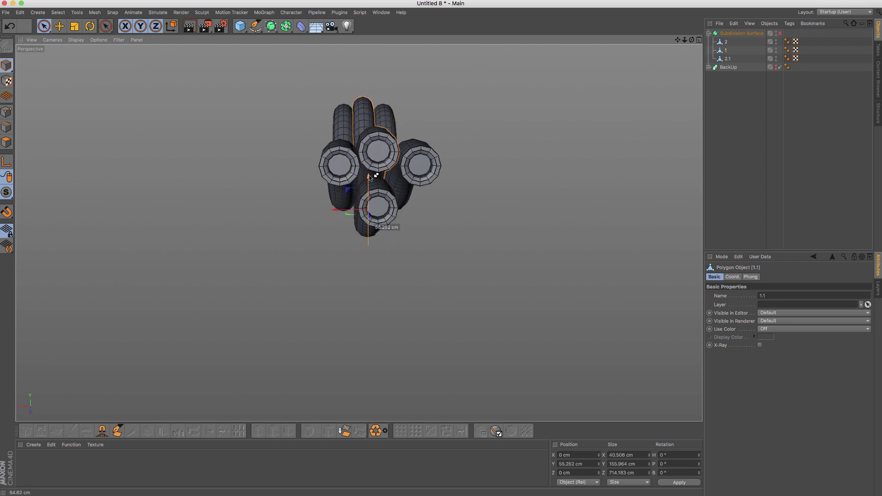
ctrl+drag(369, 172, 369, 178)
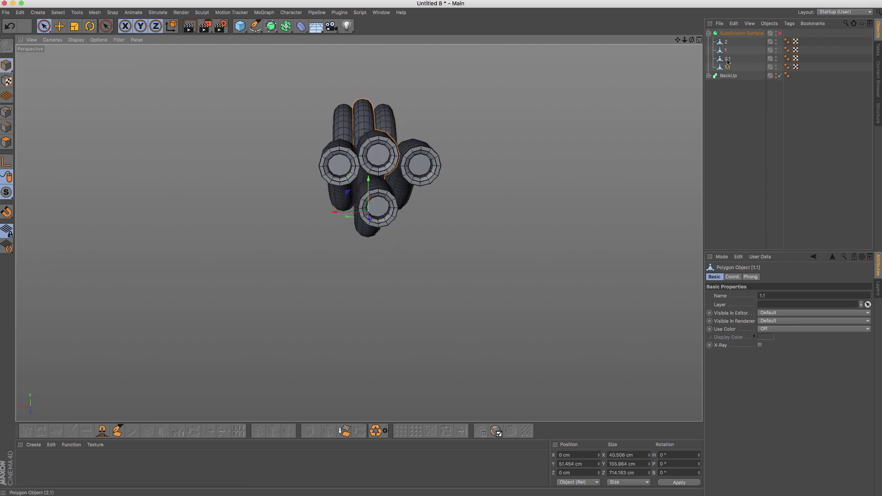
- Reorder object 1 in the hierarchy and raise tubes 2 and 2.1 into a tight bundle
drag(725, 50, 729, 63)
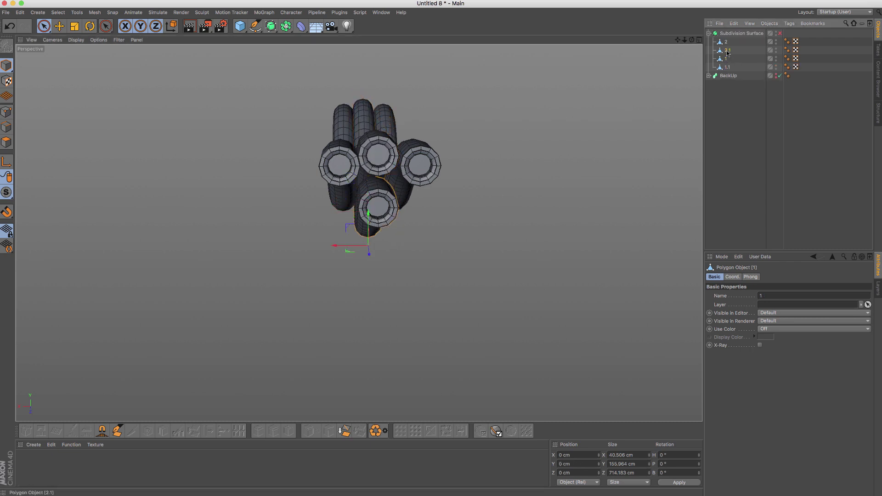
click(728, 50)
shift+click(726, 41)
drag(370, 202, 369, 195)
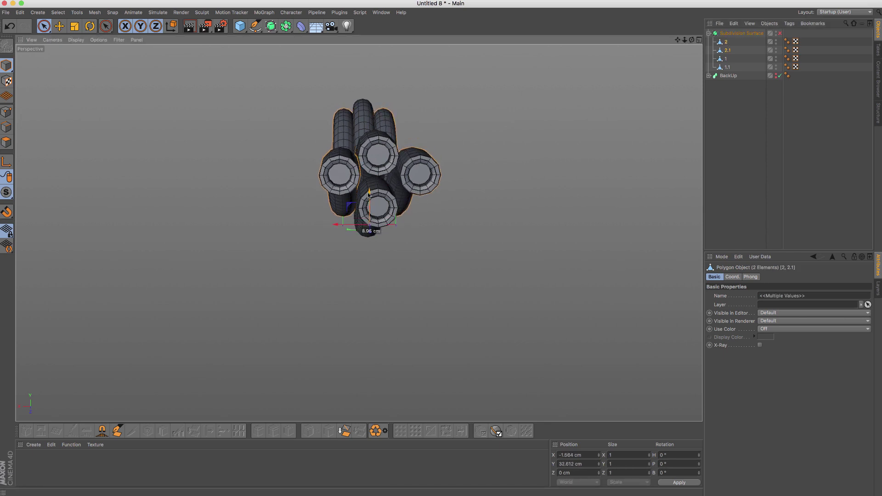
mouse_move(292, 165)
alt+mouse_down()
mouse_move(540, 169)
mouse_move(365, 168)
alt+mouse_up()
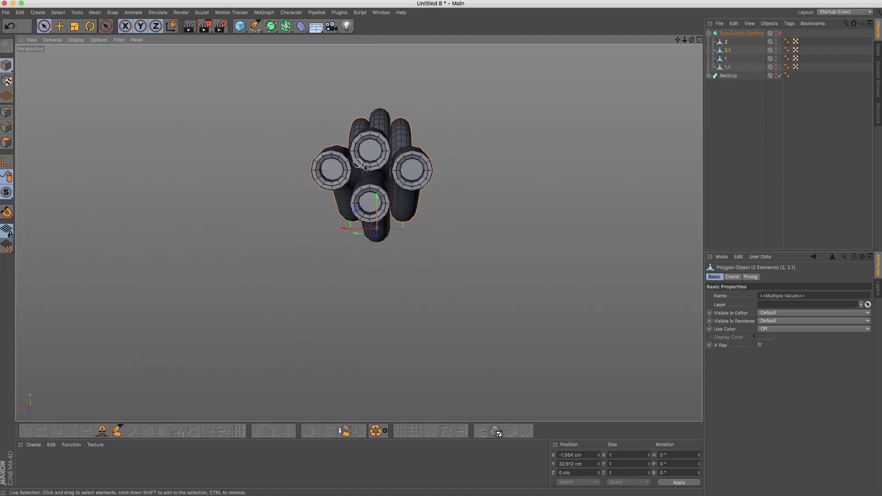
alt+drag(419, 264, 469, 217)
- Deselect all, then click through tubes 2.1, 1.1, 2 and 1 in the Object Manager
click(469, 217)
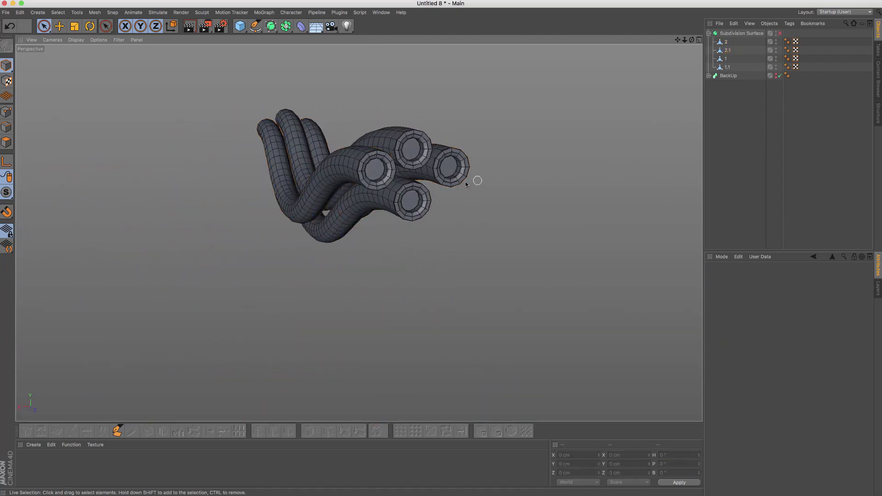
mouse_move(477, 182)
alt+mouse_down()
mouse_move(425, 190)
mouse_move(446, 178)
alt+mouse_up()
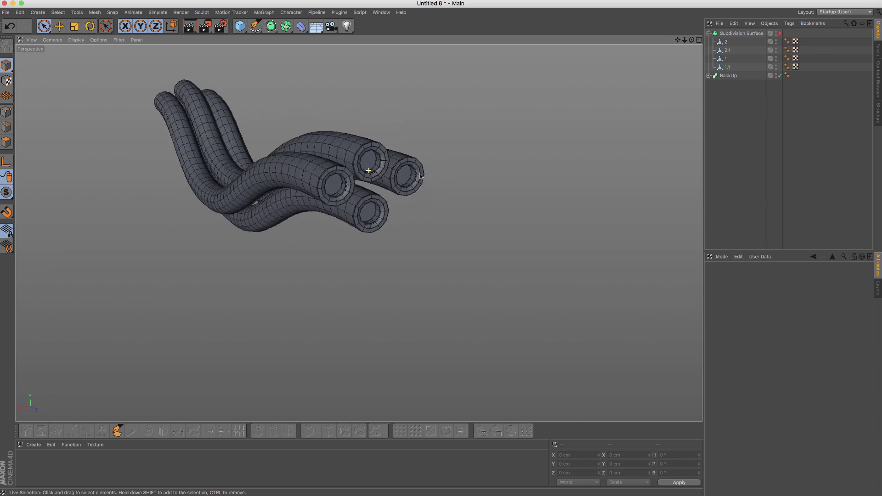
click(726, 51)
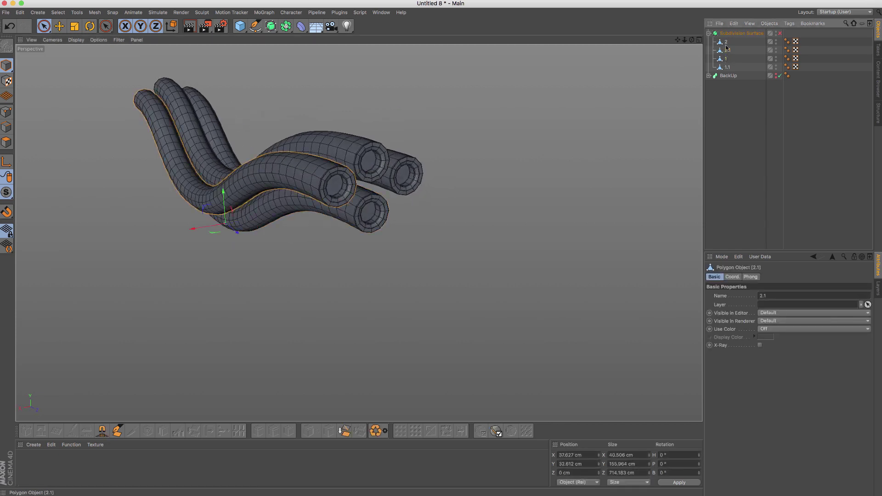
click(726, 65)
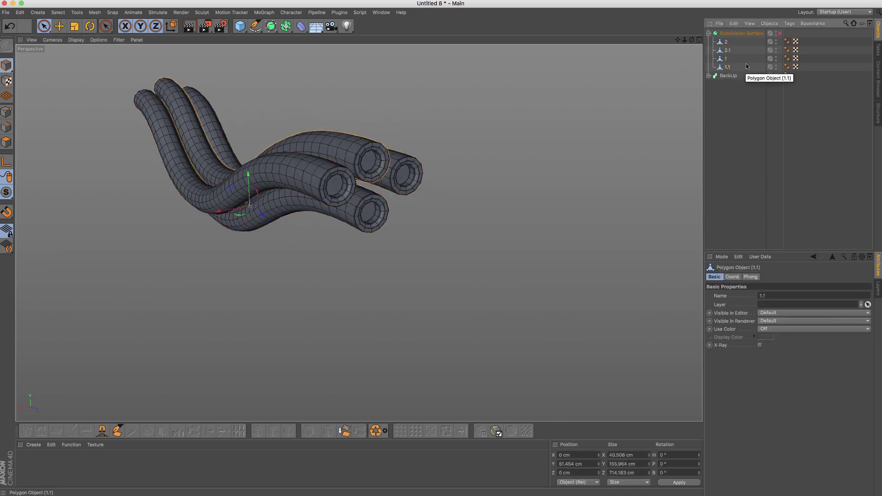
click(727, 52)
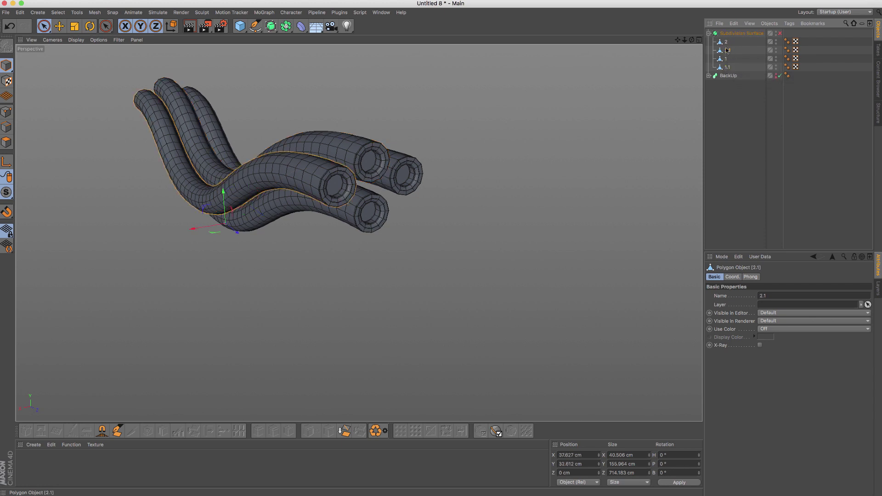
click(725, 41)
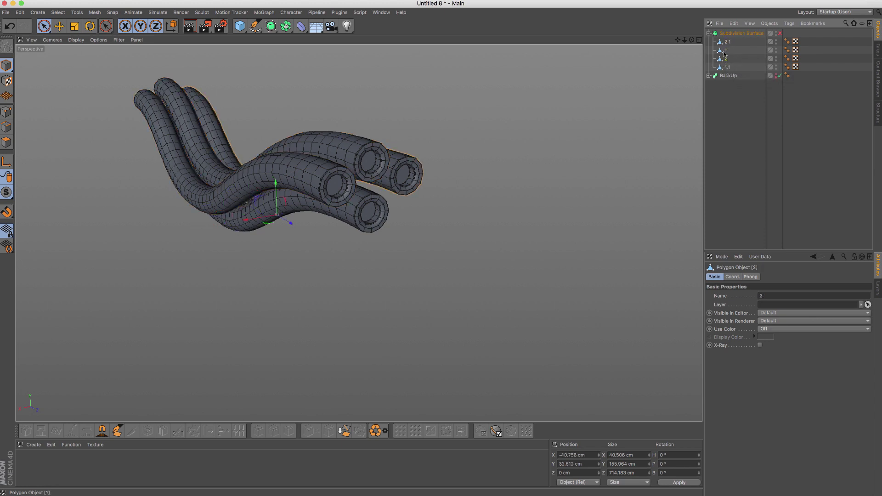
click(722, 52)
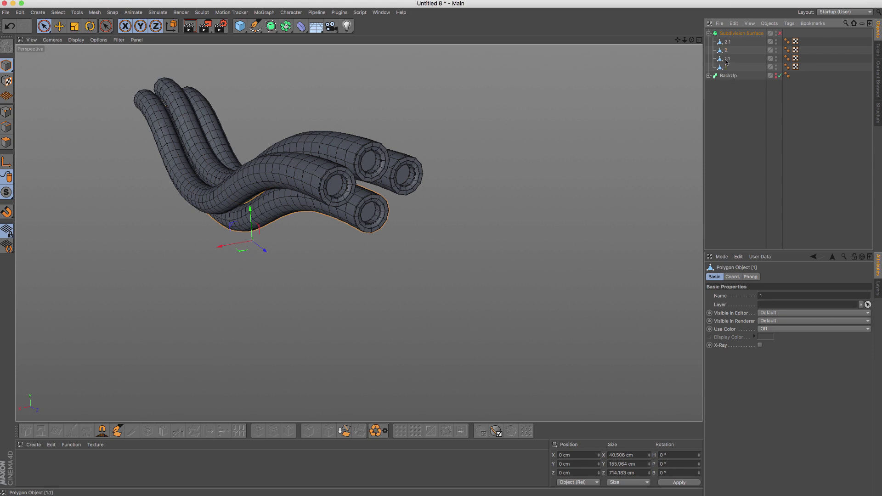
- Rename the tubes sequentially 1 to 4 and select all four together
double_click(725, 59)
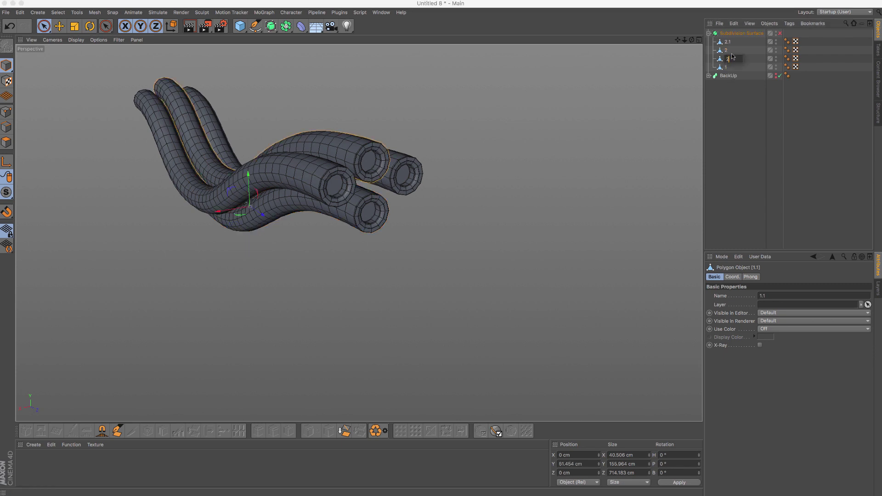
double_click(727, 50)
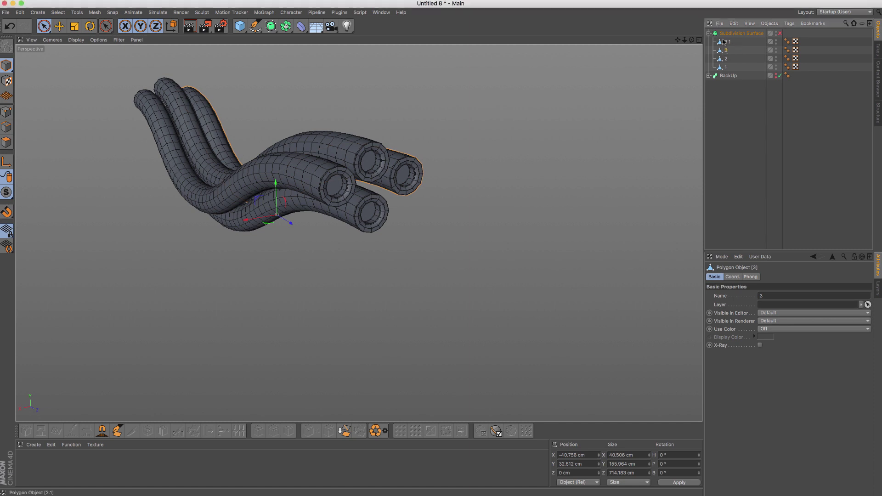
click(735, 42)
double_click(728, 42)
text(4)
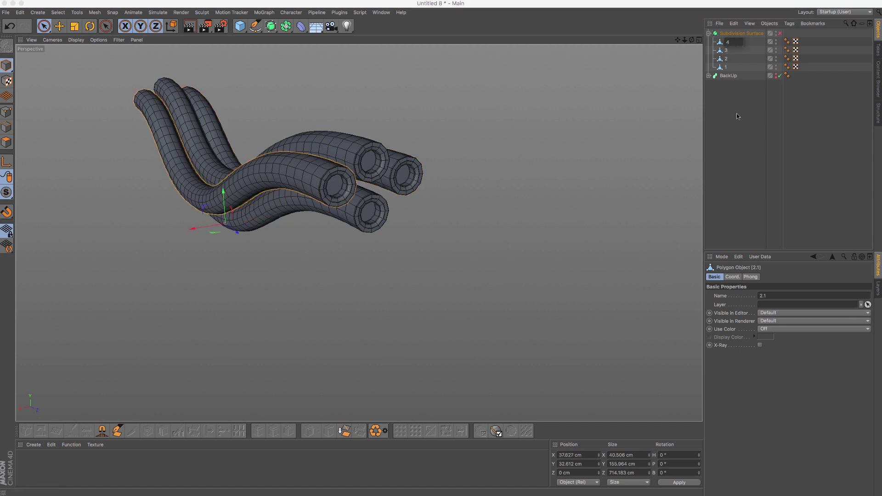
click(737, 116)
click(727, 42)
shift+click(733, 67)
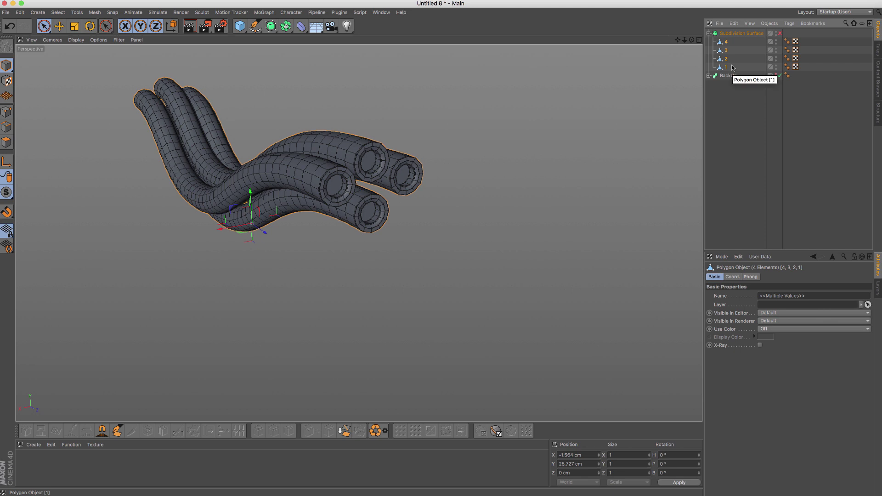
- Group the four tubes under a new null and name it Cables
key(alt+g)
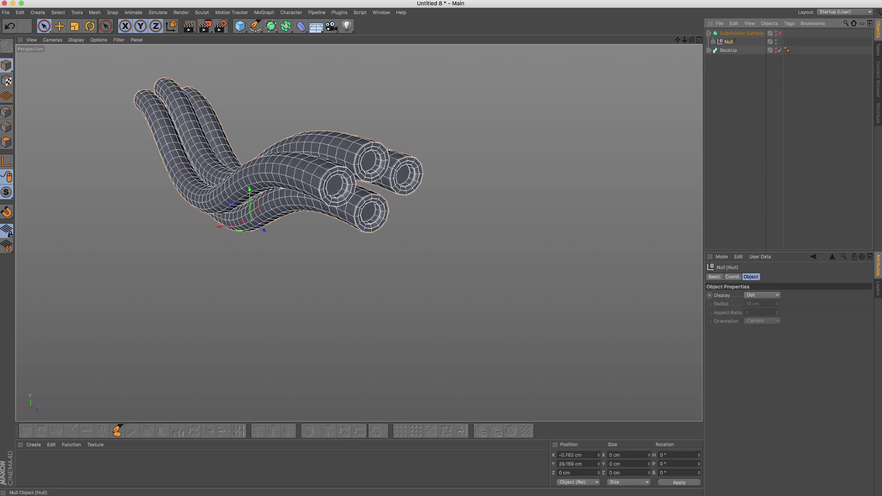
double_click(731, 42)
text(Cables)
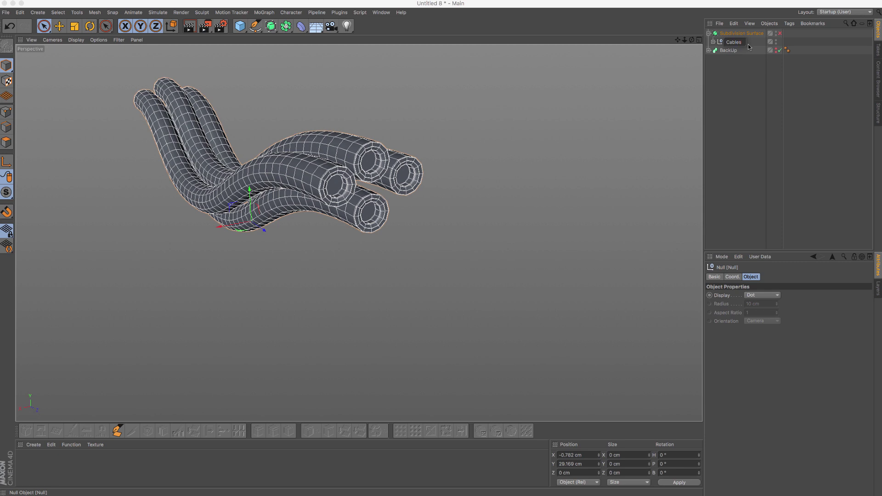
key(Return)
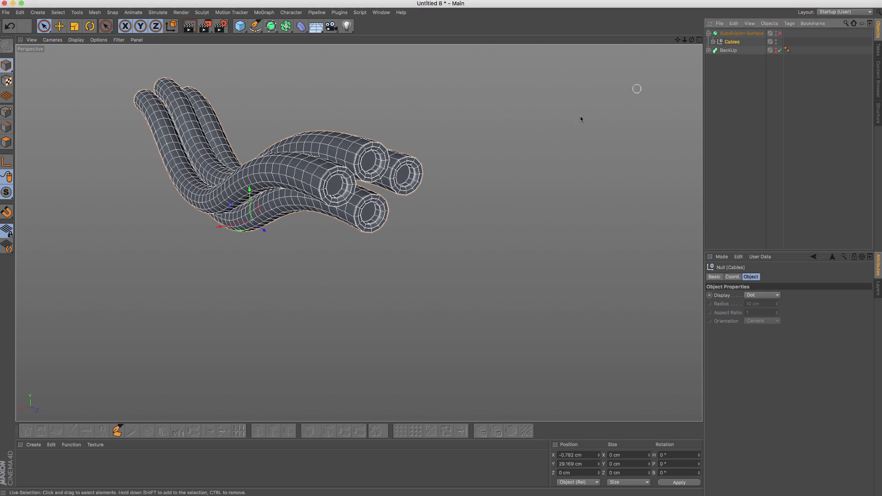
- Raise tube 2 about 7 cm along Y inside the Cables group
alt+drag(443, 167, 348, 160)
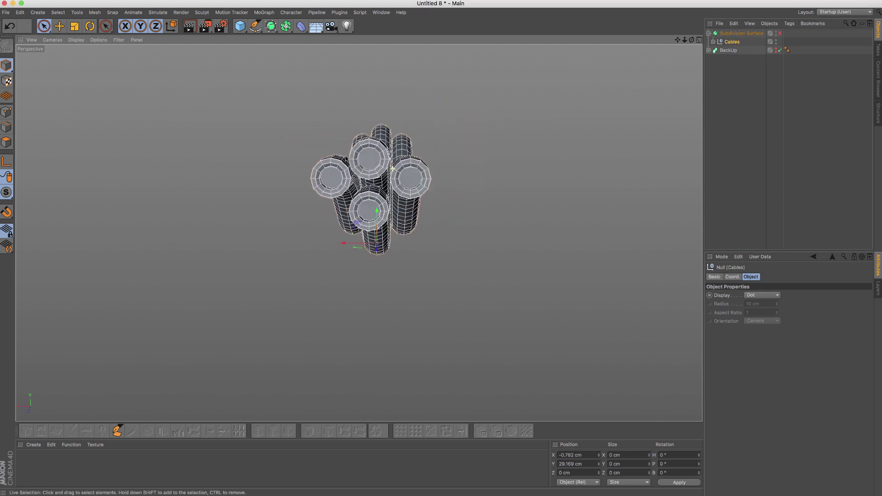
click(713, 42)
click(732, 66)
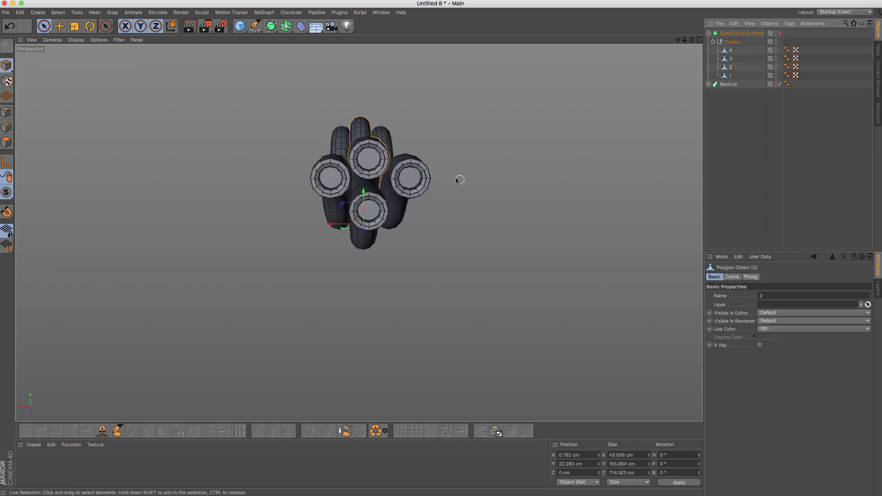
drag(363, 192, 364, 186)
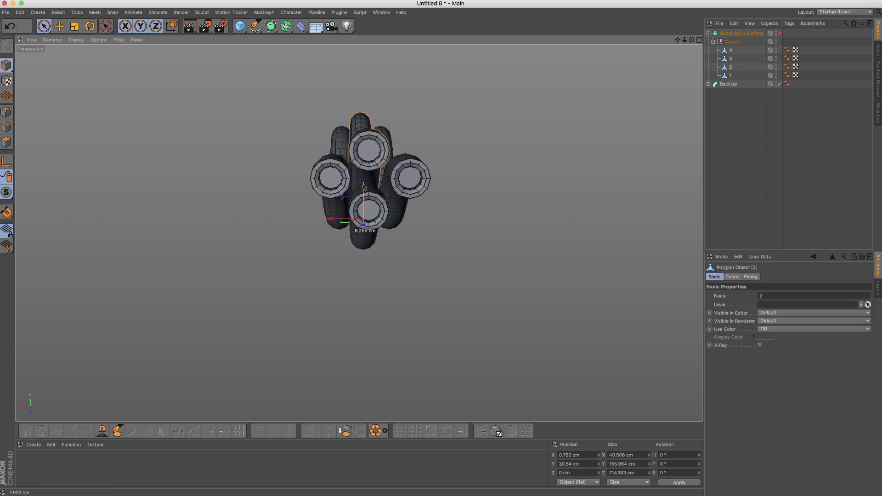
click(443, 122)
mouse_move(443, 122)
alt+mouse_down()
mouse_move(413, 169)
mouse_move(375, 161)
mouse_move(417, 180)
alt+mouse_up()
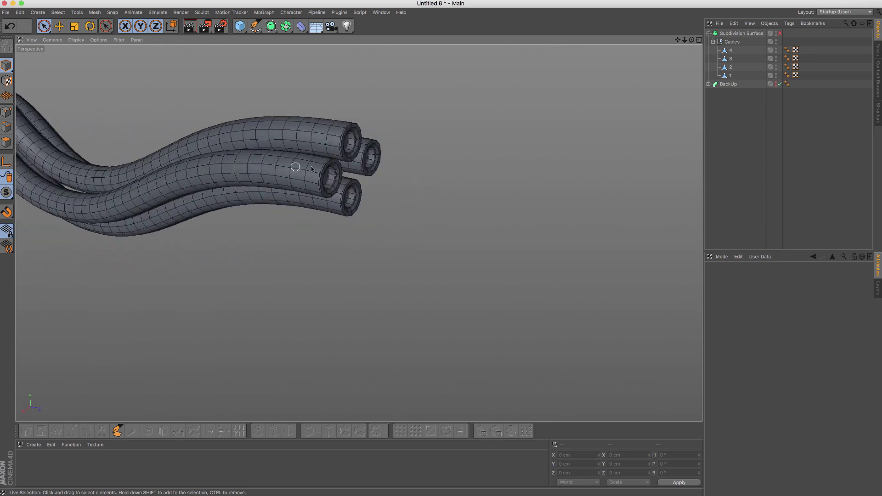
mouse_move(311, 169)
alt+mouse_down()
mouse_move(410, 159)
mouse_move(385, 160)
alt+mouse_up()
click(713, 41)
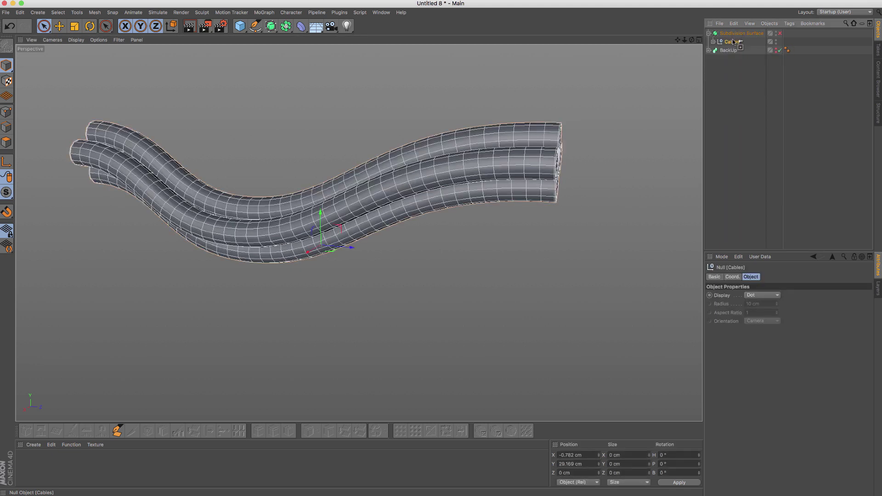
- Copy Cables to the hierarchy top and merge it with Connect Objects + Delete
ctrl+drag(733, 32, 733, 33)
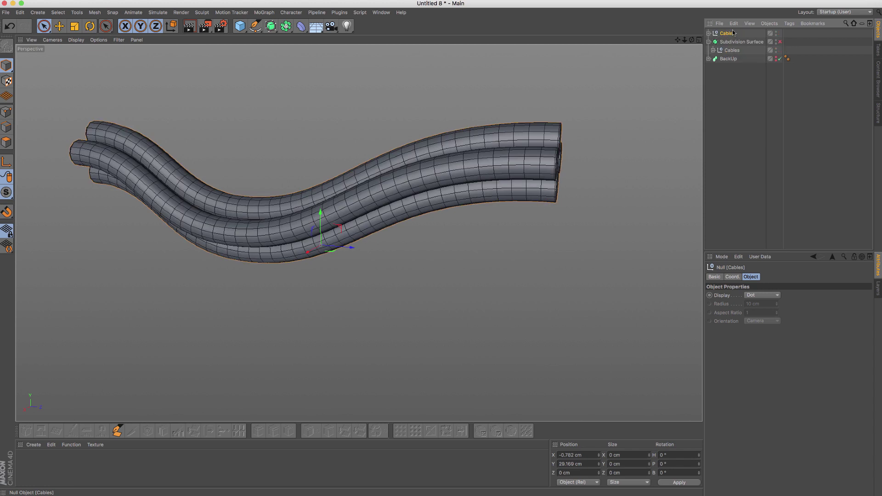
click(709, 43)
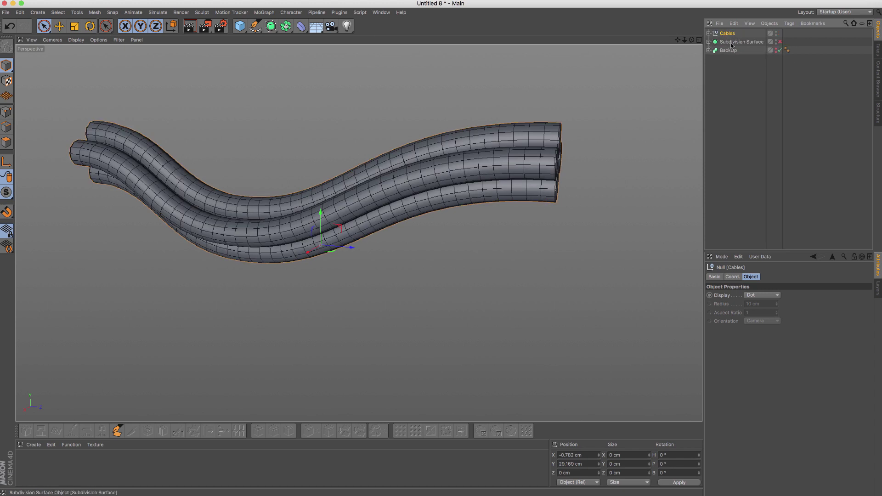
alt+drag(448, 158, 434, 198)
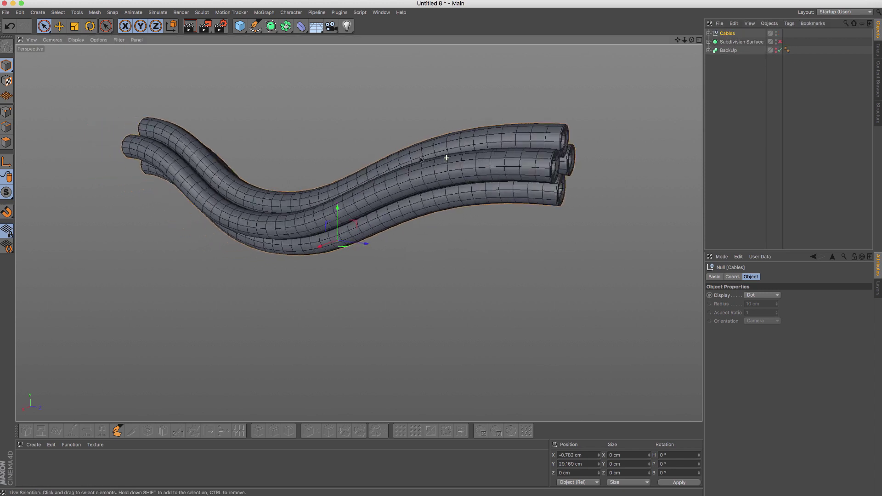
right_click(727, 35)
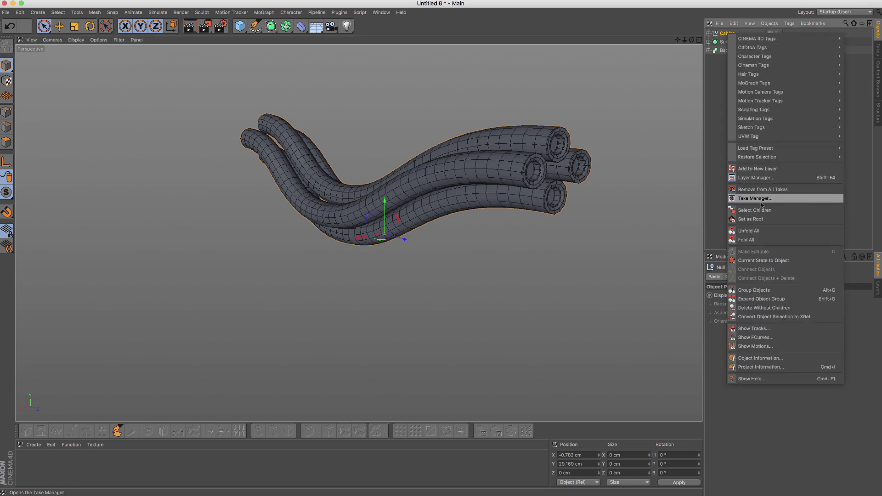
click(745, 198)
right_click(727, 33)
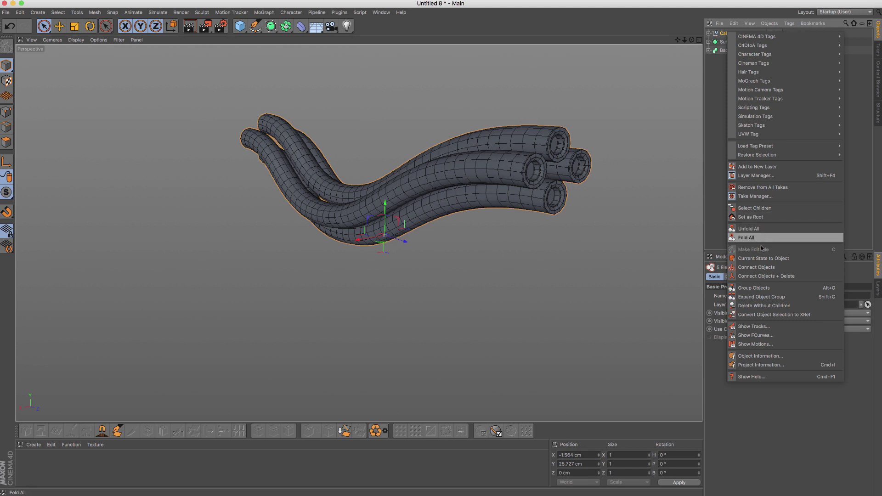
click(740, 276)
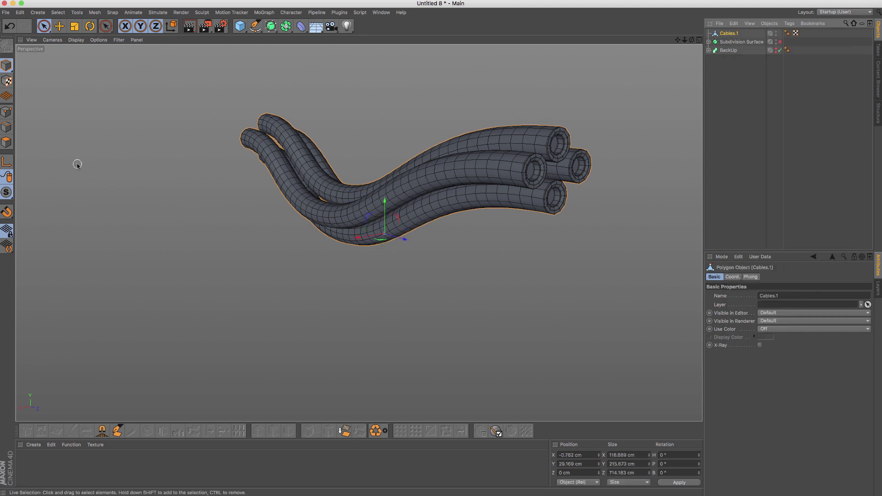
- Enter Polygon mode and select, then deselect, all polygons of the merged mesh
click(6, 142)
key(ctrl+a)
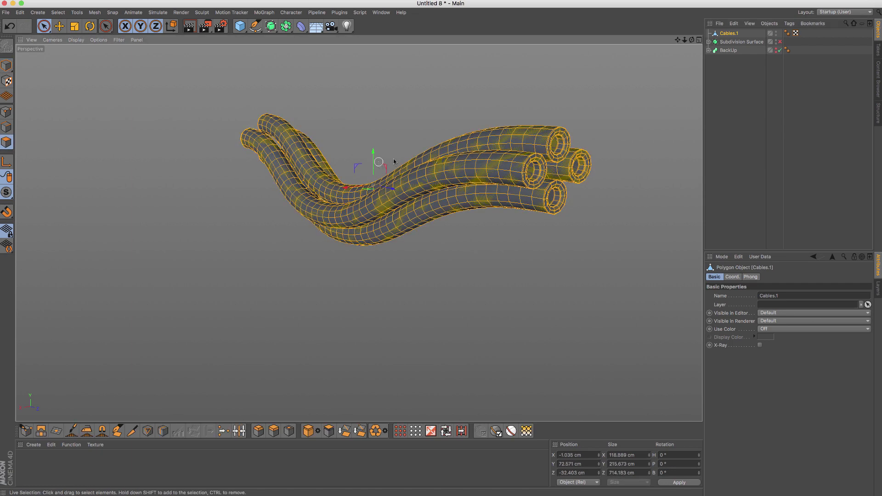
mouse_move(378, 162)
alt+mouse_down()
mouse_move(431, 136)
mouse_move(464, 137)
alt+mouse_up()
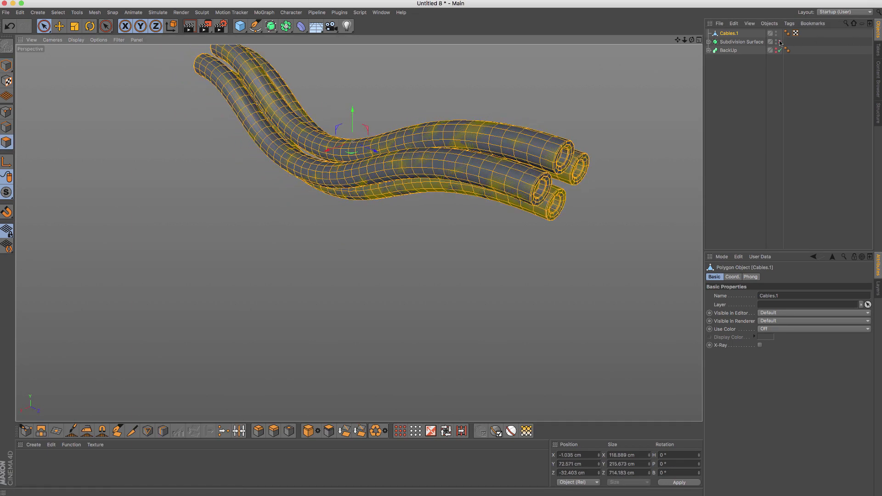
click(526, 109)
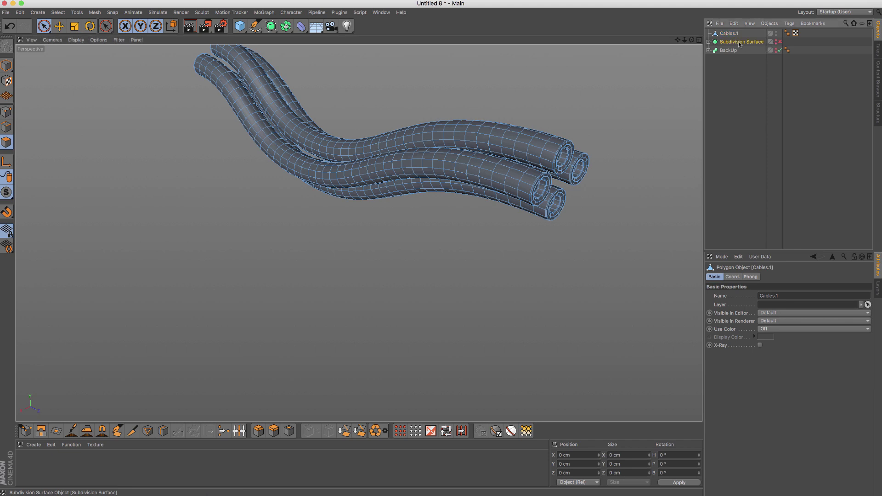
- Rename the Subdivision Surface to BackUp, correcting its capitalisation
double_click(740, 43)
text(BAckUp)
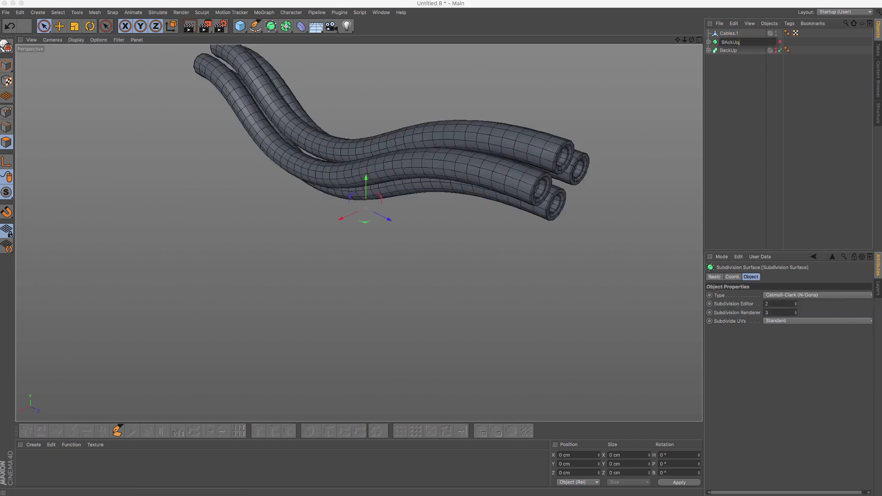
key(Return)
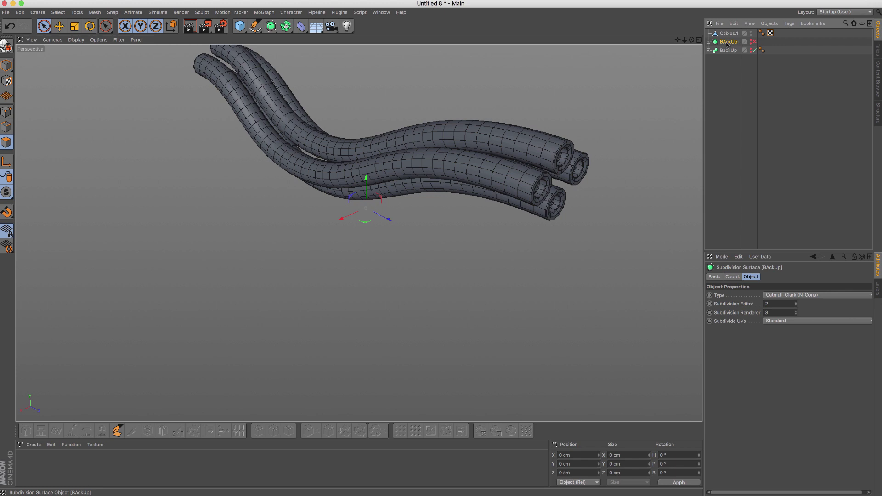
double_click(728, 42)
text(a)
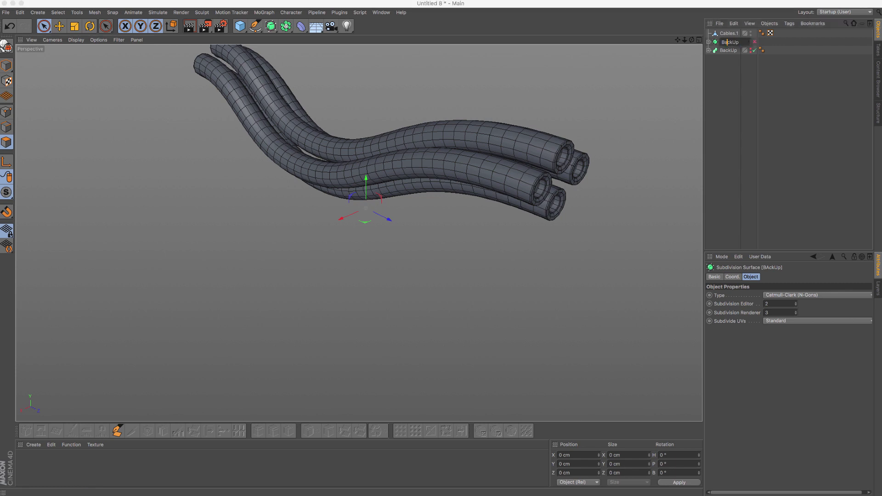
key(Return)
- Rename the merged Cables.1 mesh to Cables and zoom in on the cables
click(731, 34)
double_click(731, 34)
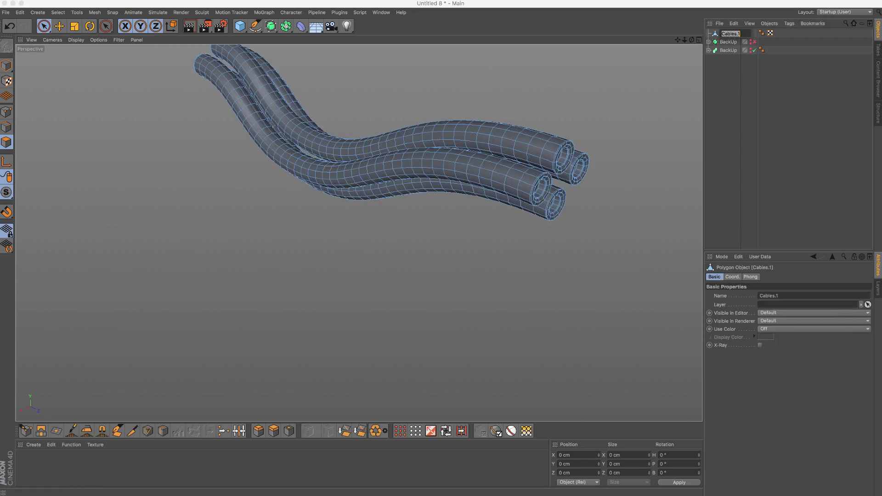
key(Return)
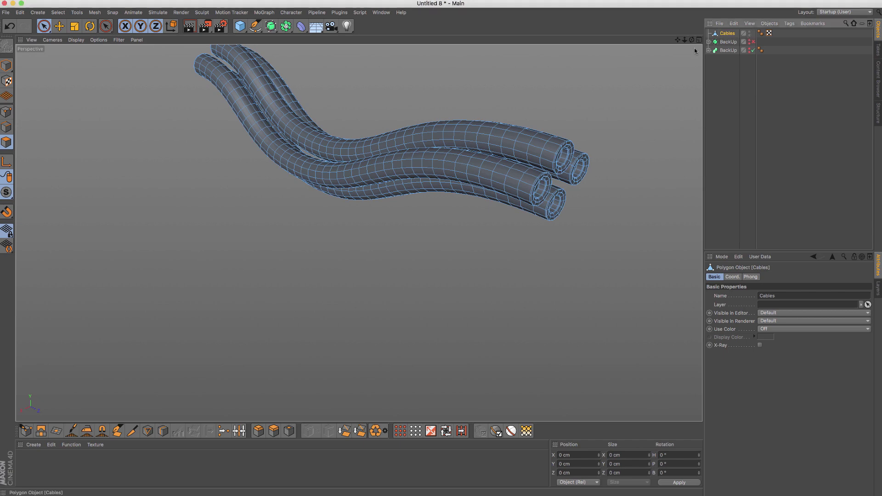
mouse_move(396, 161)
alt+mouse_down()
mouse_move(404, 158)
mouse_move(296, 194)
mouse_move(427, 191)
mouse_move(213, 203)
alt+mouse_up()
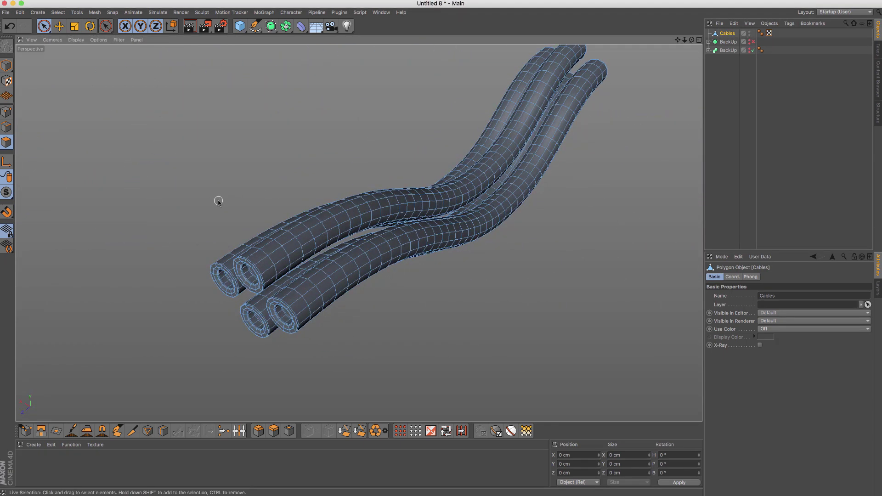
scroll(266, 208, up, 1)
scroll(264, 216, up, 3)
mouse_move(256, 271)
alt+mouse_down()
mouse_move(257, 258)
mouse_move(277, 271)
mouse_move(250, 247)
mouse_move(311, 221)
mouse_move(241, 191)
mouse_move(249, 209)
alt+mouse_up()
- With Loop Selection (U~L), select a lengthwise polygon strip on each of the four cables
key(u)
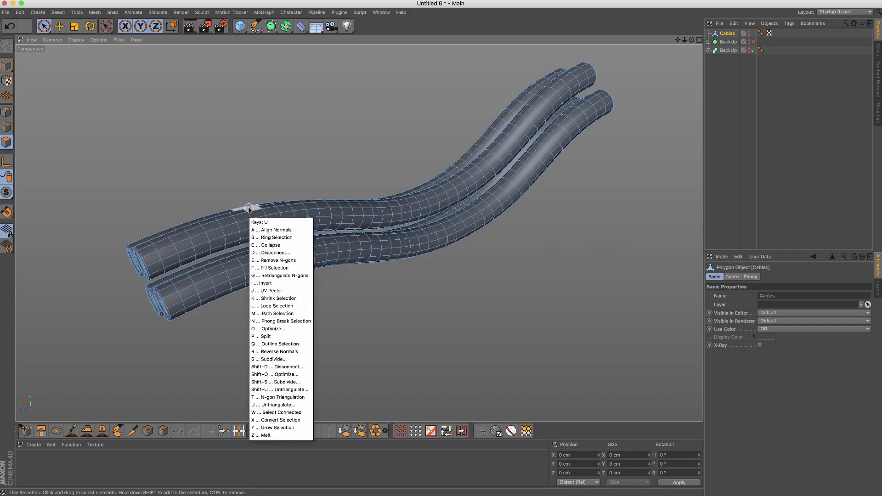
key(l)
alt+drag(192, 237, 285, 220)
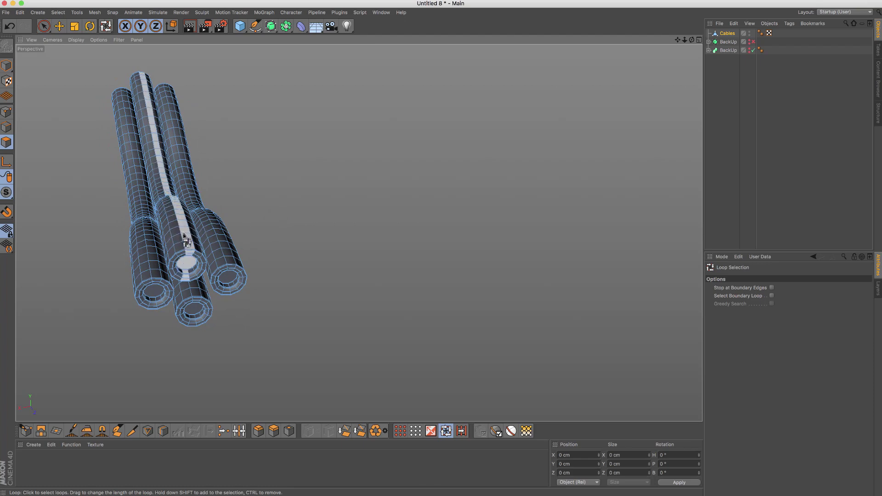
click(181, 242)
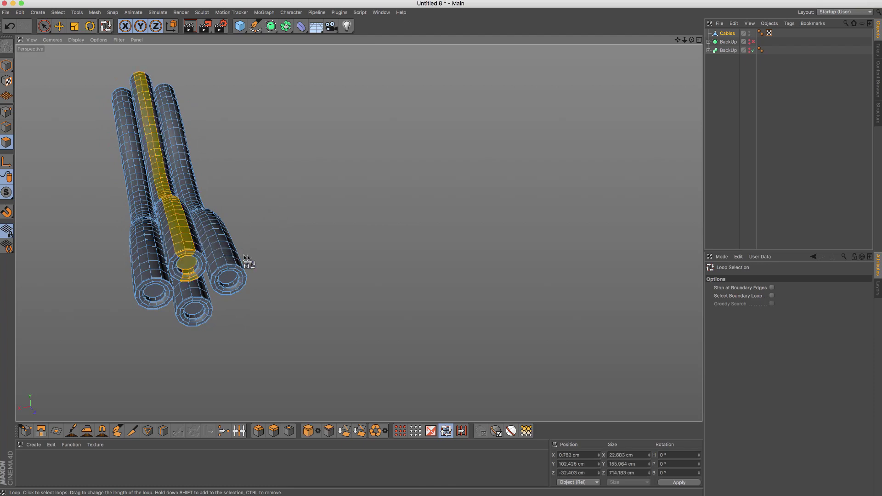
alt+drag(247, 255, 159, 197)
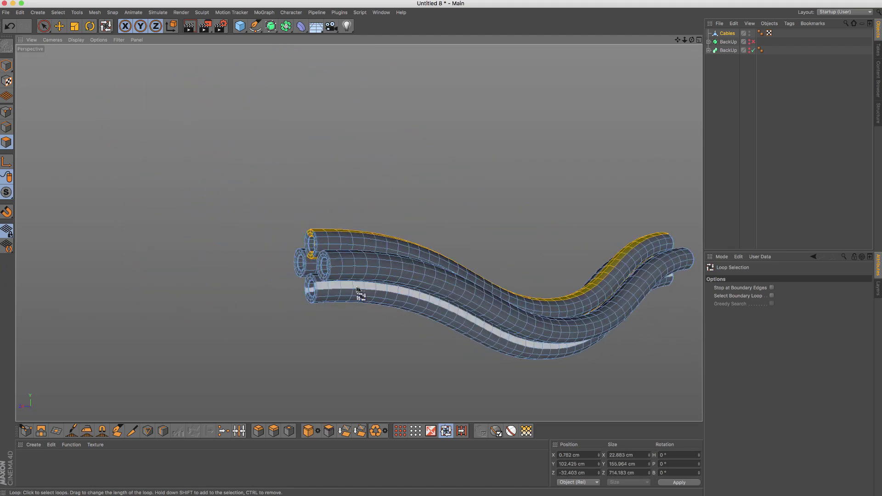
shift+click(340, 275)
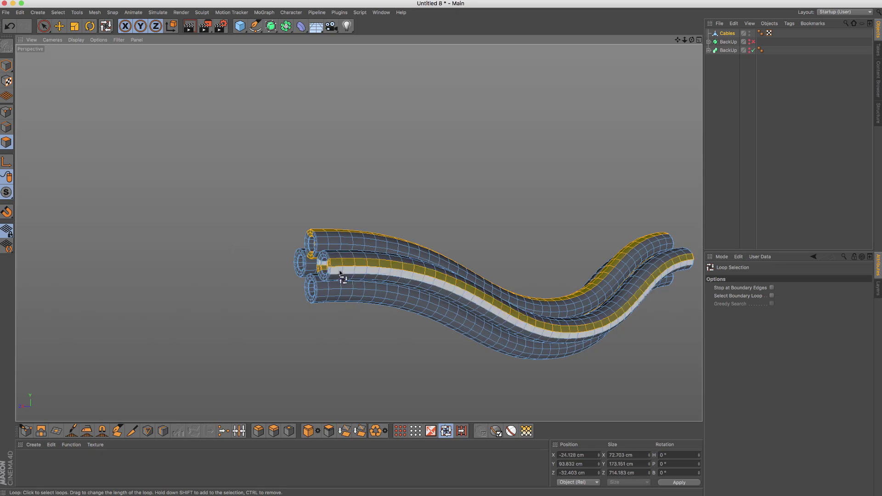
alt+drag(339, 271, 362, 293)
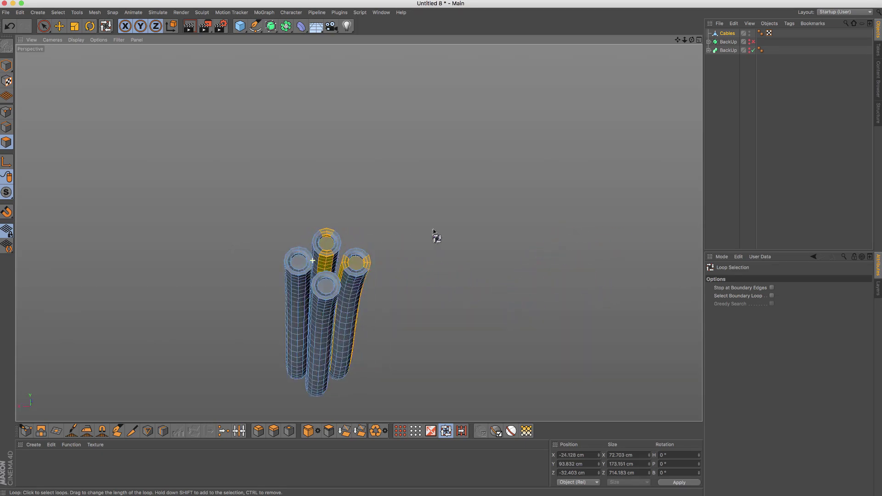
shift+click(327, 300)
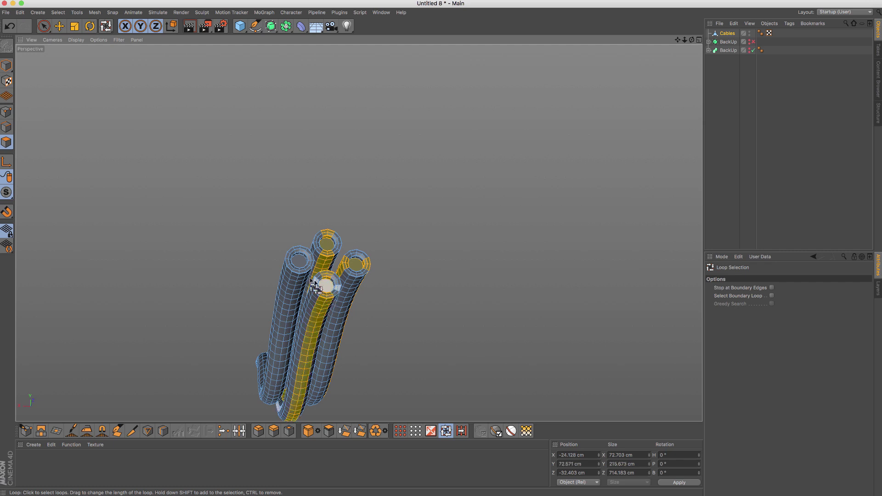
mouse_move(319, 285)
alt+mouse_down()
mouse_move(313, 278)
mouse_move(368, 311)
alt+mouse_up()
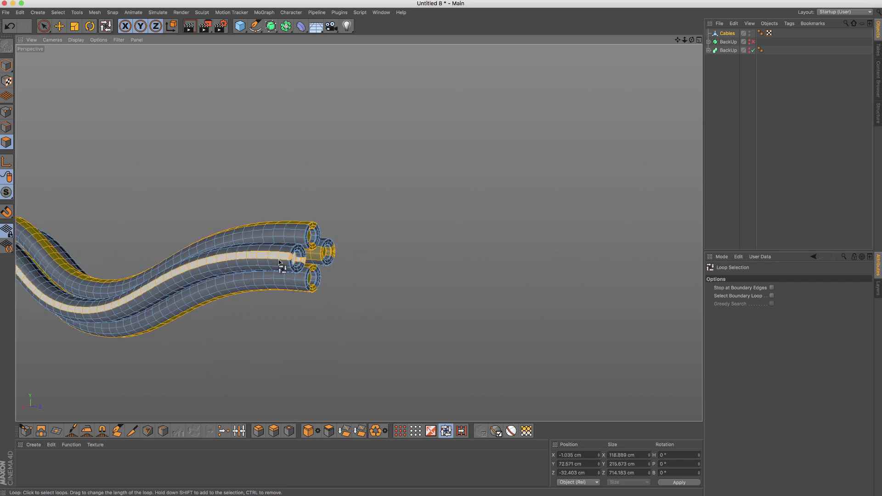
shift+click(278, 266)
mouse_move(278, 265)
alt+mouse_down()
mouse_move(267, 257)
mouse_move(313, 260)
alt+mouse_up()
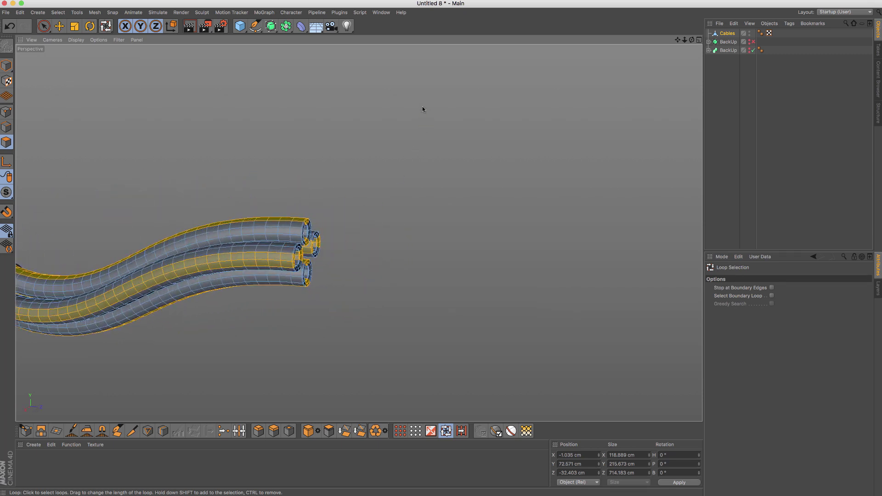
right_click(422, 107)
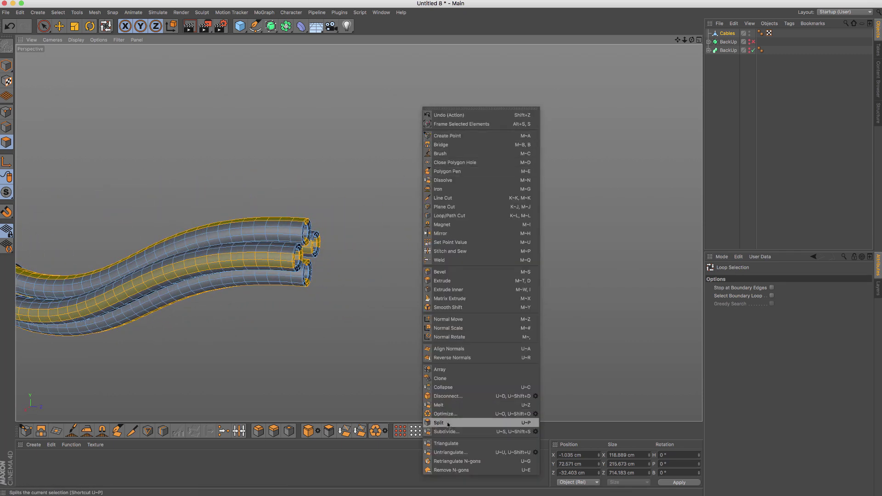
- Split the strips into Cables.1, hide the original Cables, and select Cables.1
click(472, 423)
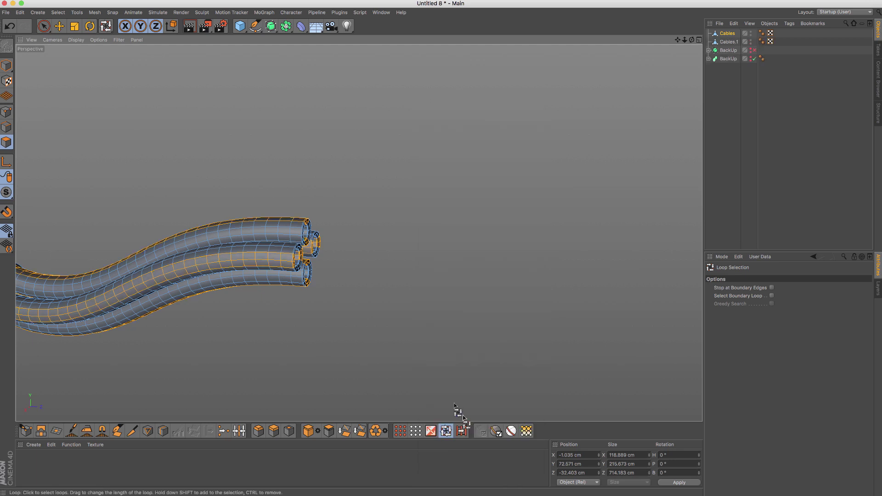
click(732, 42)
click(728, 33)
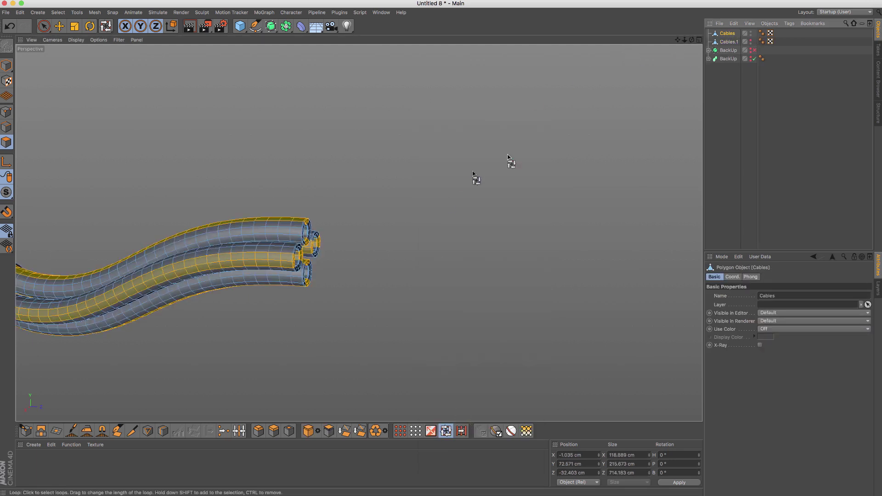
click(751, 33)
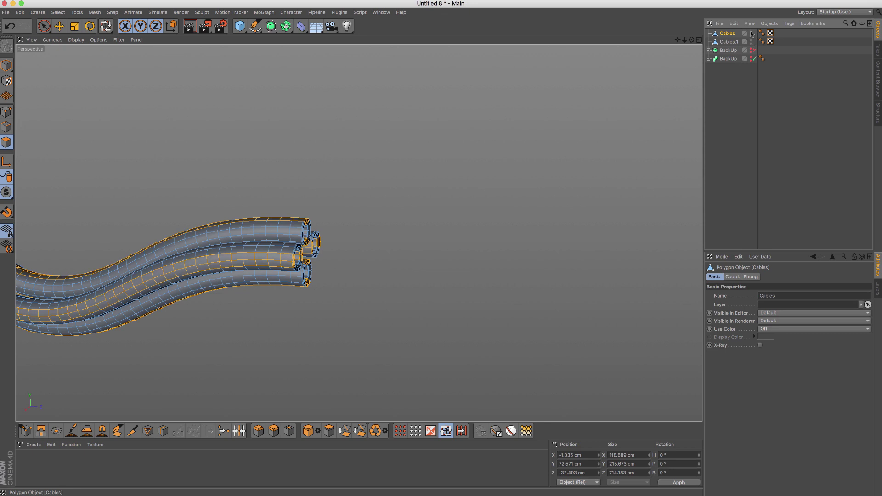
click(730, 42)
alt+drag(216, 257, 313, 225)
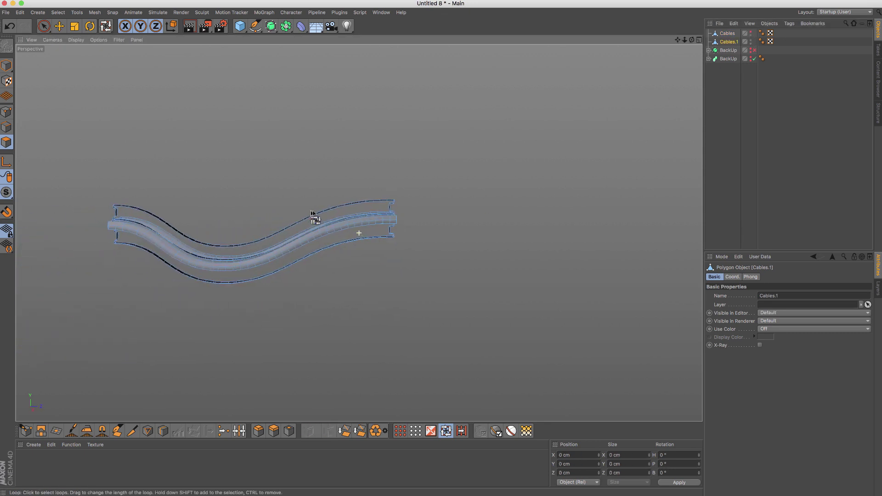
alt+middle_drag(314, 226, 406, 204)
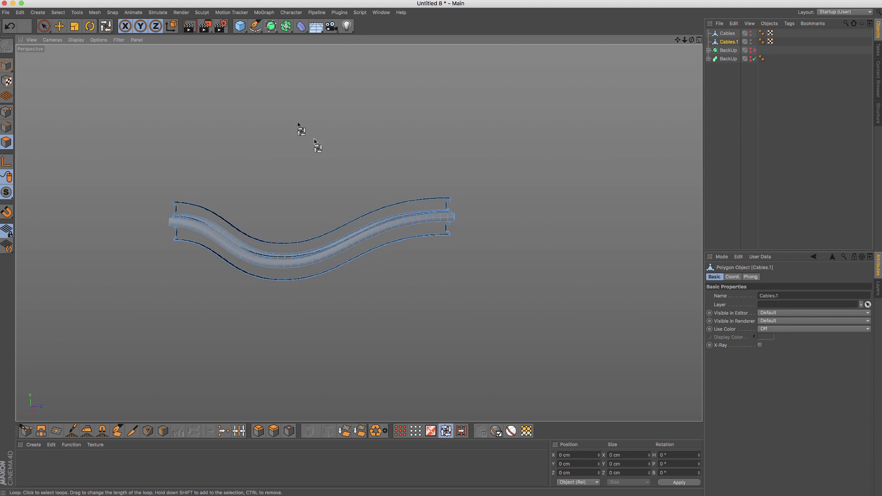
- Box-select the end caps at both ends of the Cables.1 strips in the four-view layout
click(43, 26)
click(83, 50)
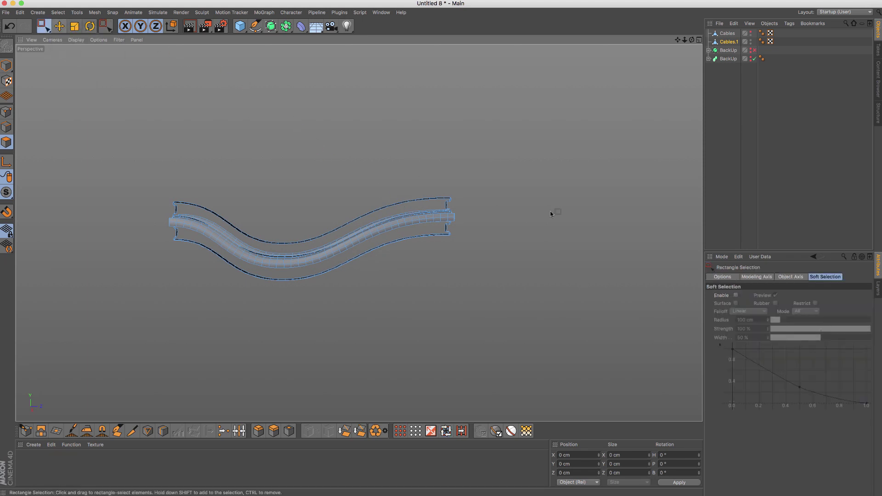
drag(517, 152, 433, 266)
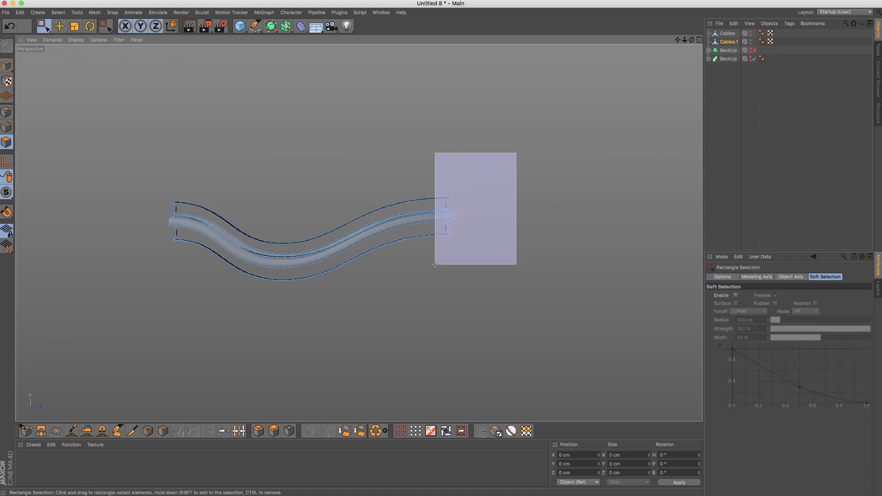
click(464, 212)
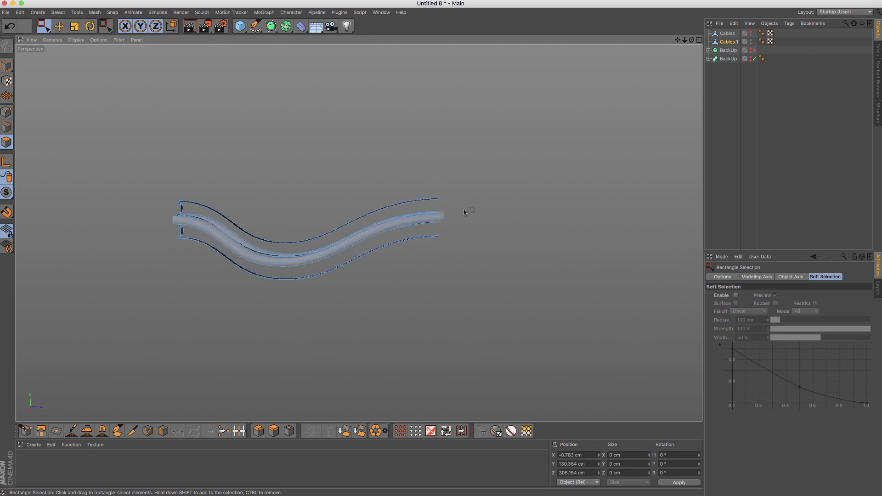
click(699, 39)
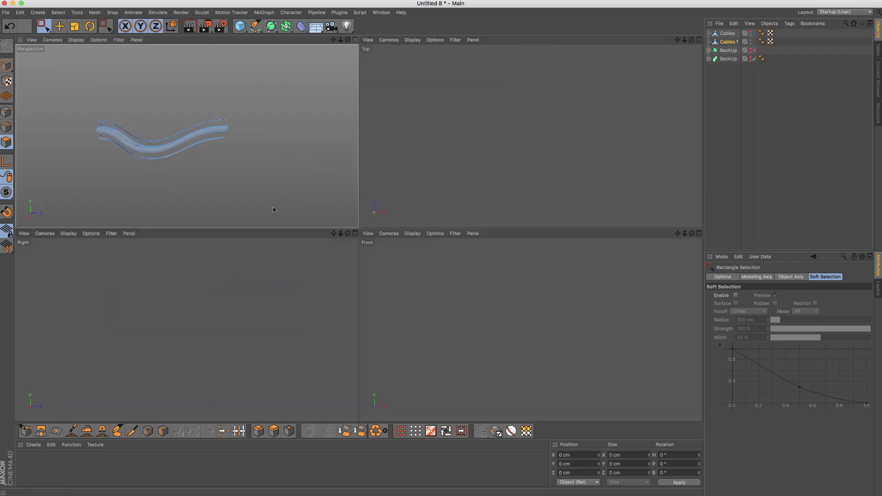
drag(311, 261, 285, 326)
drag(52, 257, 86, 330)
- Delete the selected end caps from the Cables.1 strips in the perspective view
key(Delete)
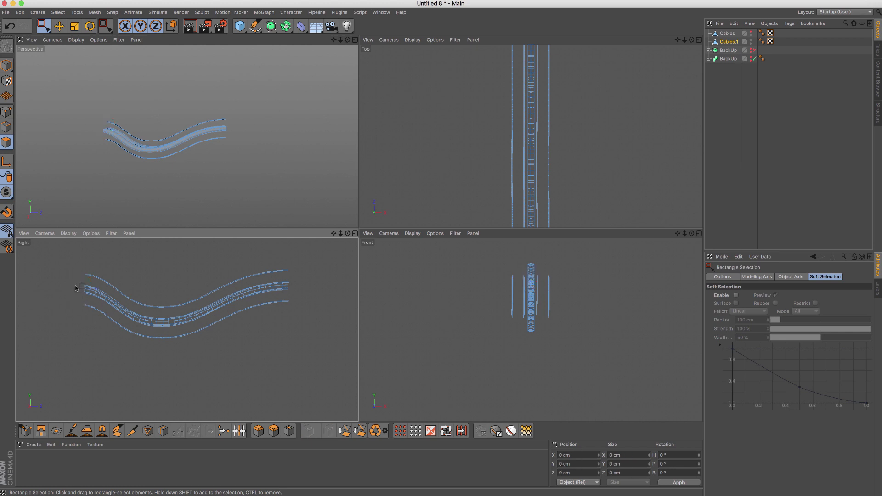
scroll(74, 286, up, 3)
scroll(115, 274, up, 3)
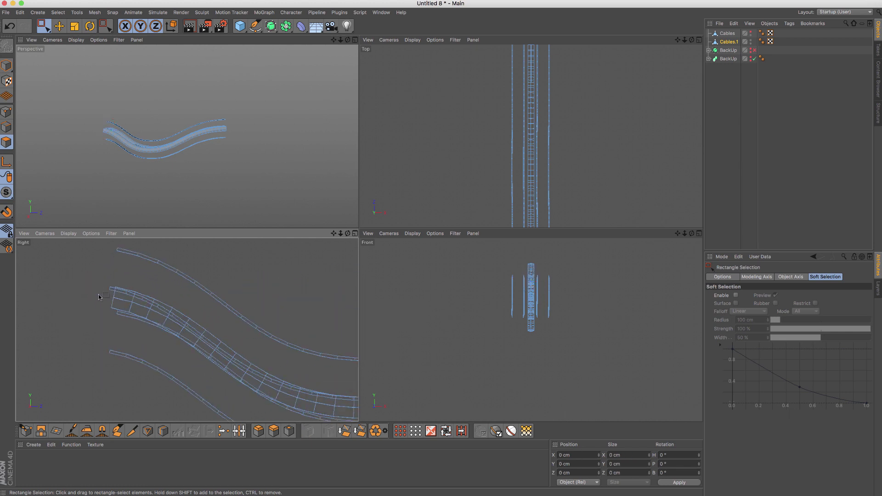
key(ctrl+z)
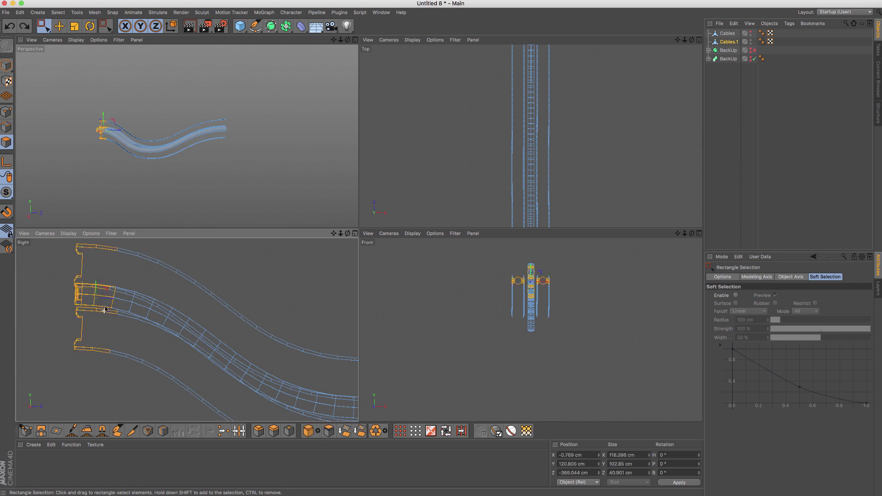
click(355, 40)
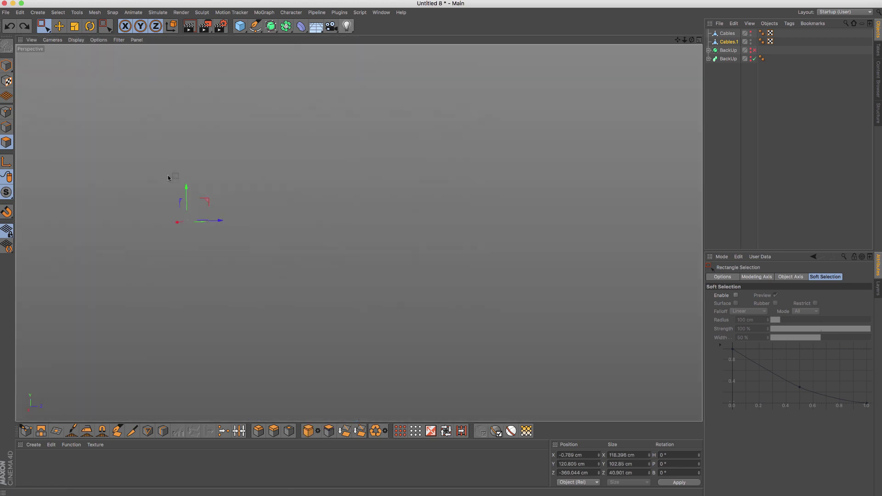
scroll(252, 182, up, 3)
scroll(206, 237, up, 3)
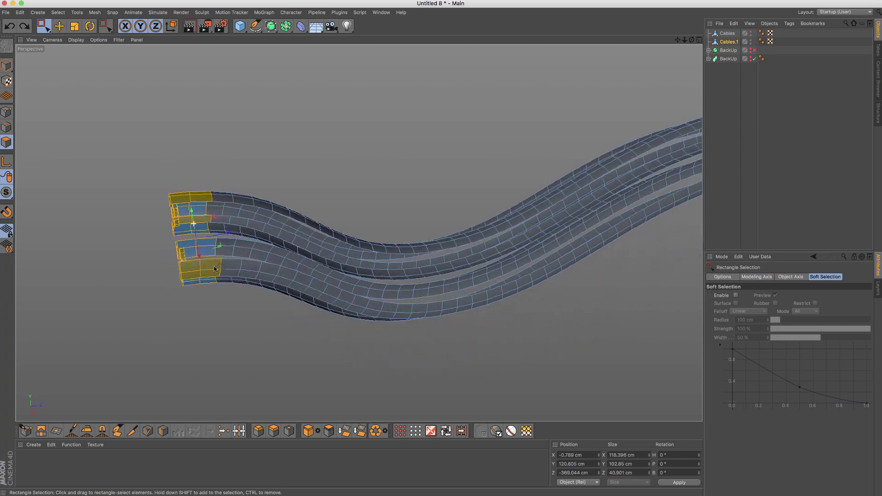
key(Delete)
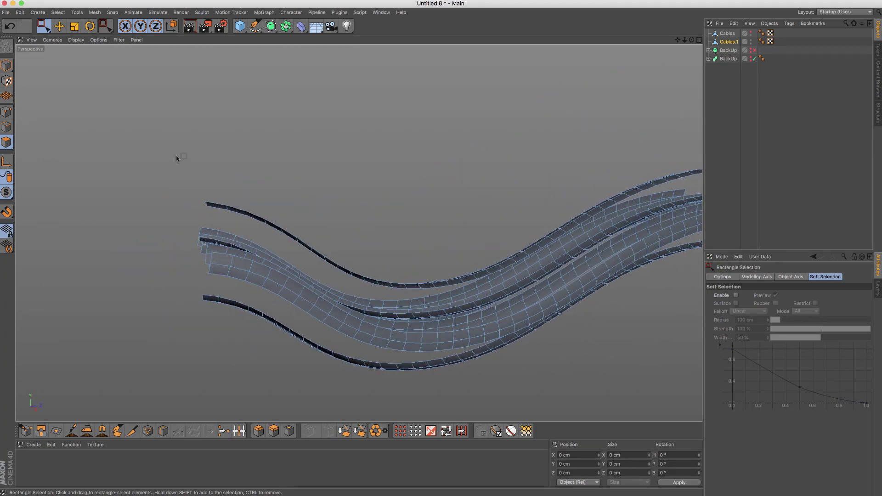
drag(43, 26, 53, 45)
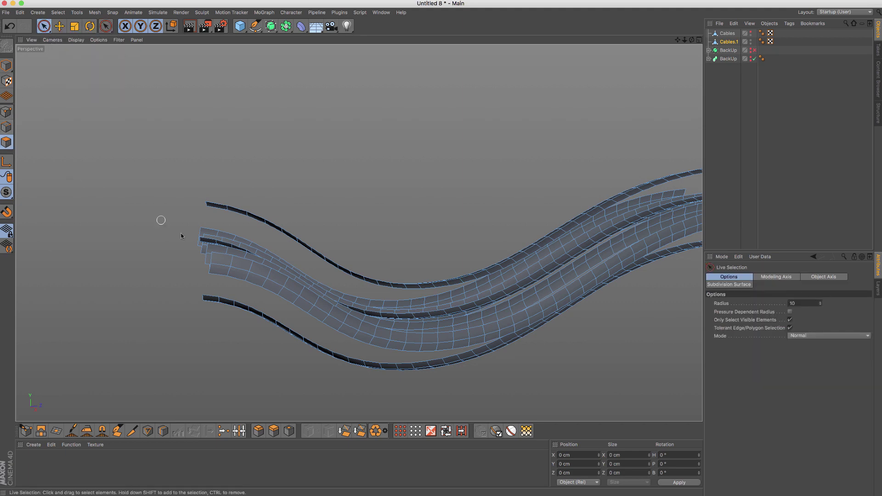
- Try Loop Selection on the middle strip, adding polygon rings, then clear the selection
mouse_move(194, 248)
alt+mouse_down()
mouse_move(263, 284)
mouse_move(310, 247)
mouse_move(306, 252)
alt+mouse_up()
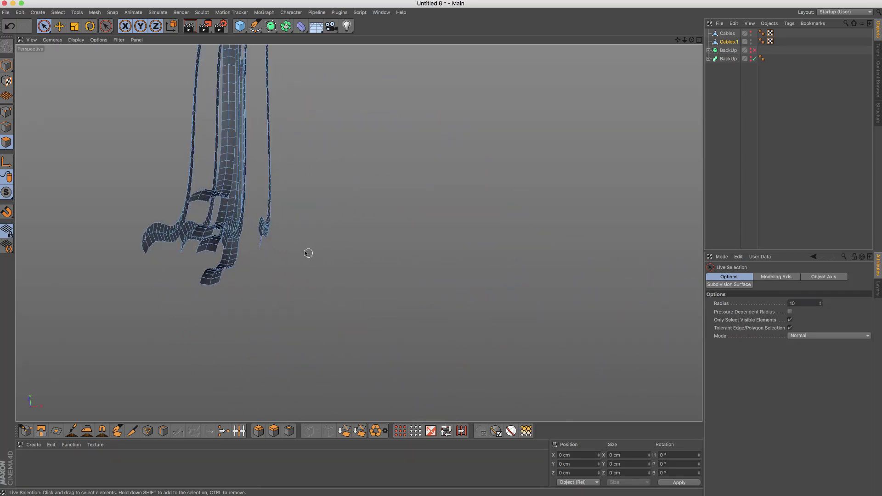
key(u)
key(l)
mouse_move(211, 246)
alt+mouse_down()
mouse_move(202, 229)
mouse_move(222, 240)
alt+mouse_up()
click(212, 231)
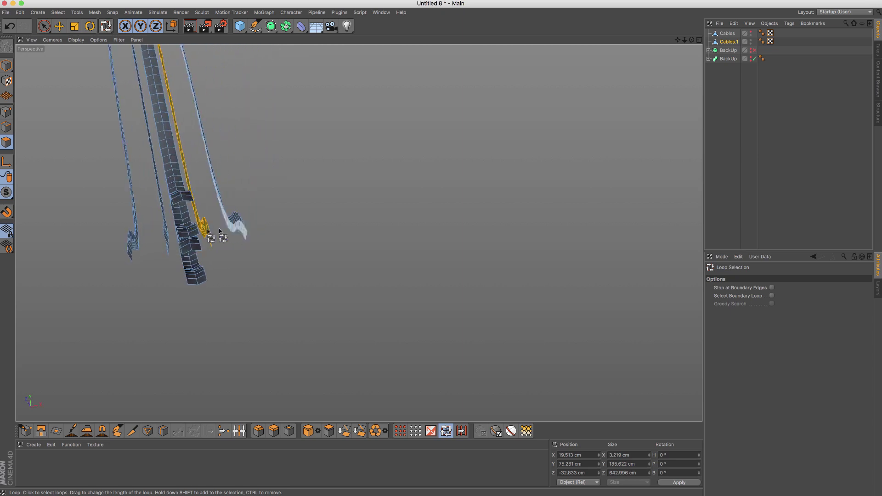
click(188, 238)
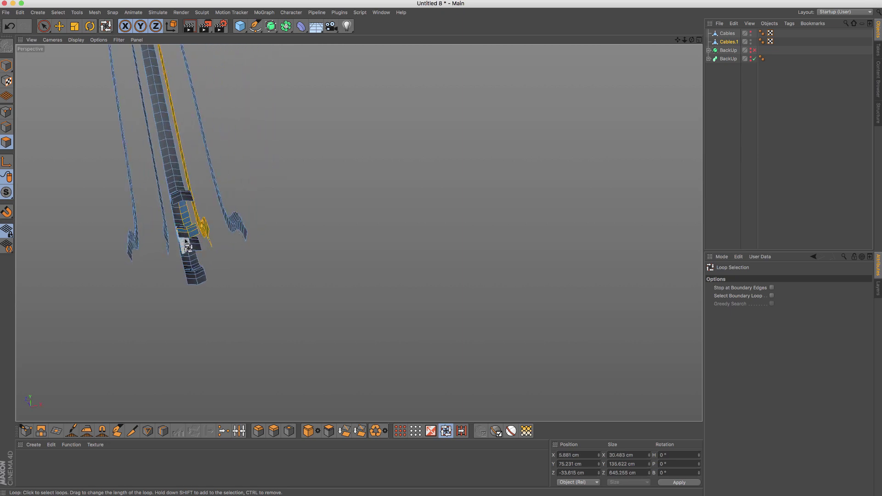
click(191, 235)
shift+click(195, 246)
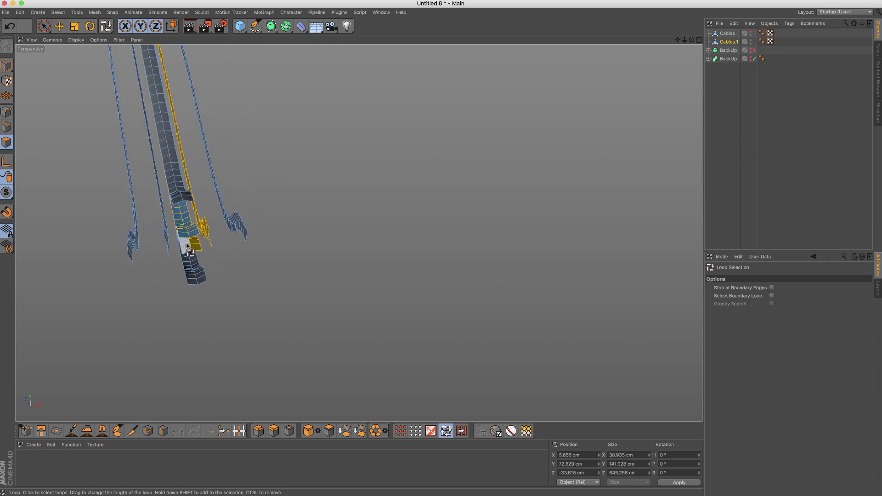
alt+drag(156, 234, 164, 261)
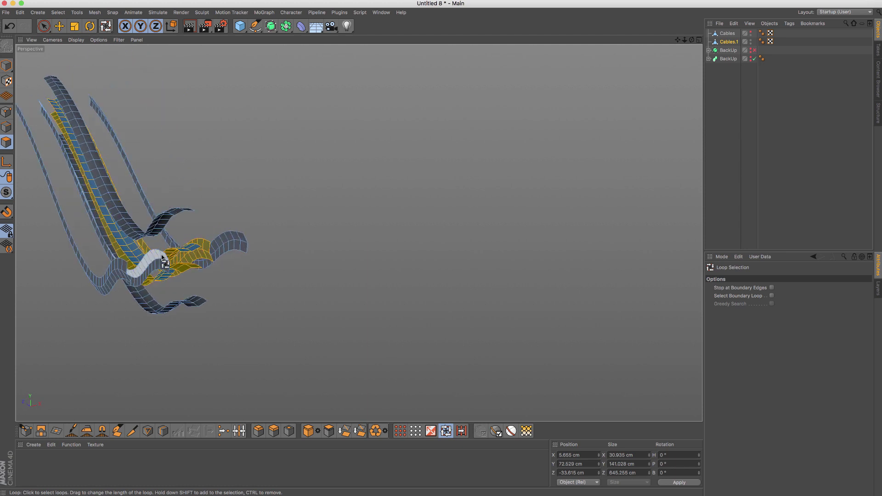
click(287, 192)
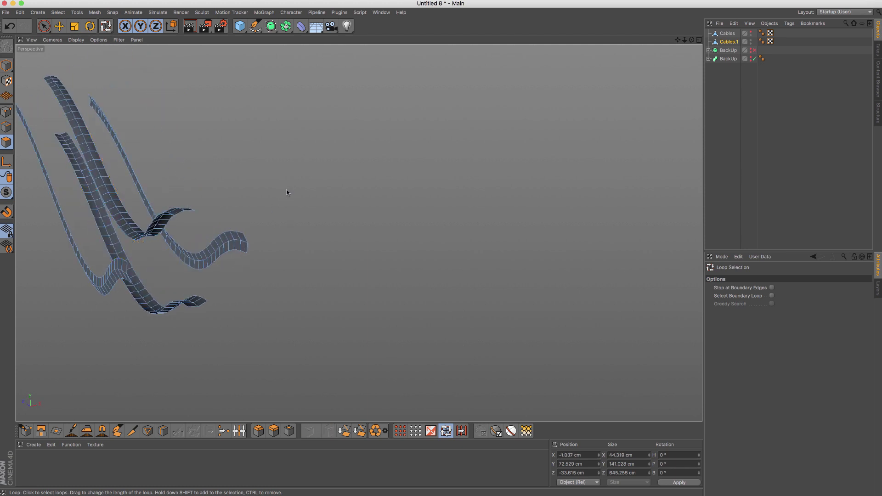
- Select and deselect all strip polygons, then bring up the mesh commands popup
mouse_move(276, 198)
alt+mouse_down()
mouse_move(188, 191)
mouse_move(118, 170)
mouse_move(336, 181)
mouse_move(248, 177)
mouse_move(297, 198)
mouse_move(358, 170)
mouse_move(518, 161)
mouse_move(479, 171)
mouse_move(511, 212)
mouse_move(469, 181)
alt+mouse_up()
key(ctrl+a)
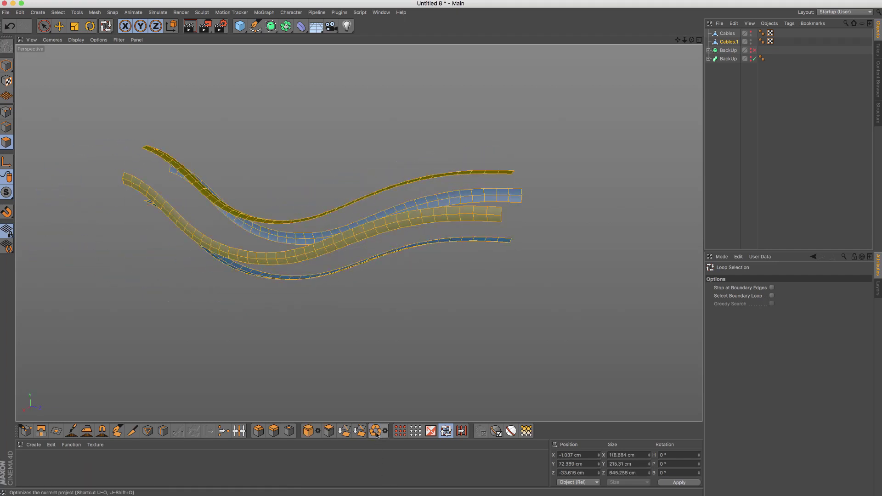
click(358, 327)
mouse_move(315, 240)
alt+mouse_down()
mouse_move(275, 246)
mouse_move(413, 255)
mouse_move(346, 248)
mouse_move(371, 275)
alt+mouse_up()
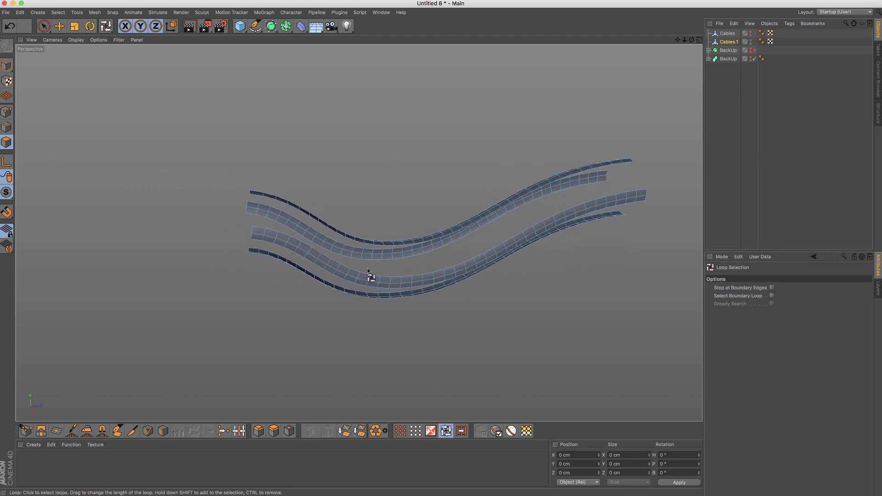
key(u)
key(u)
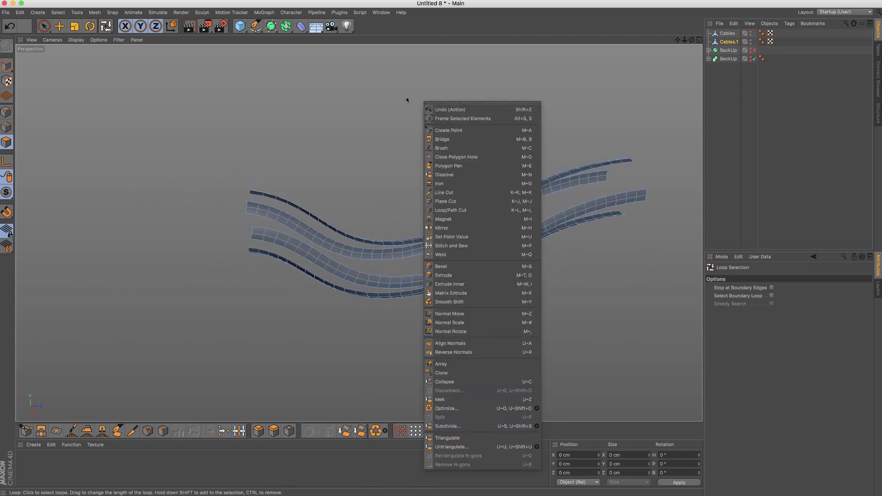
- Enter Edges mode and choose Select > Path Selection from the V popup
key(v)
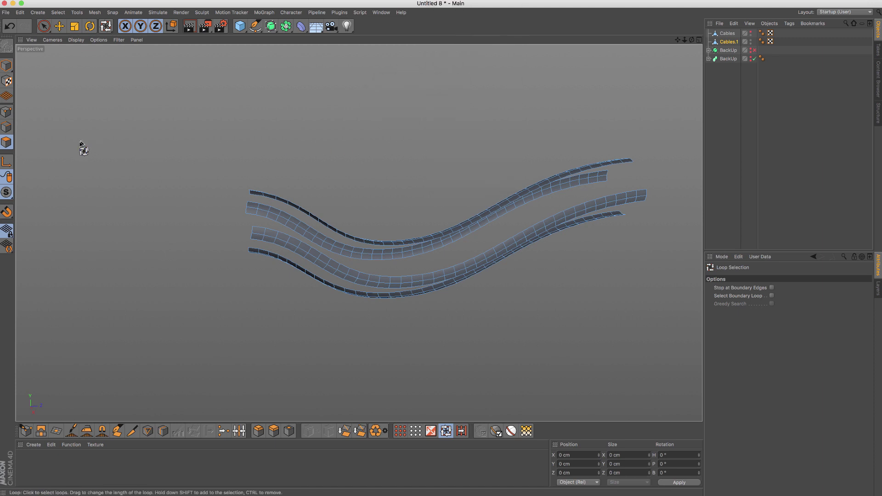
click(7, 127)
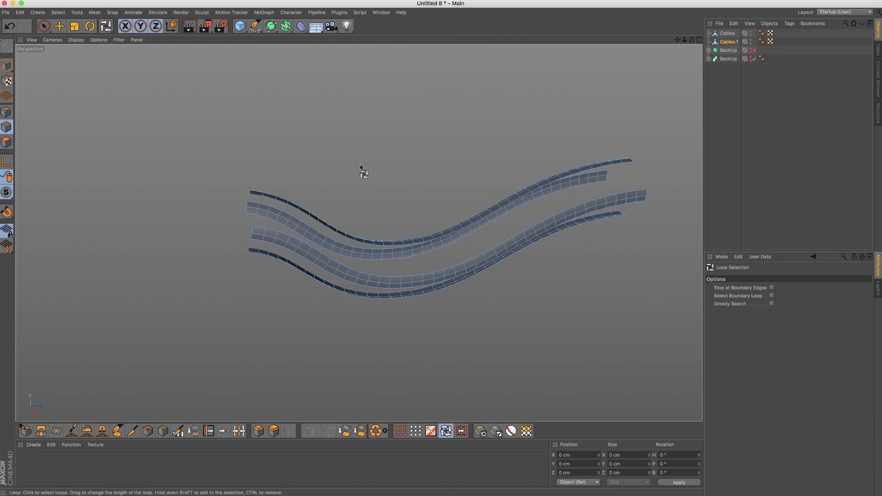
key(v)
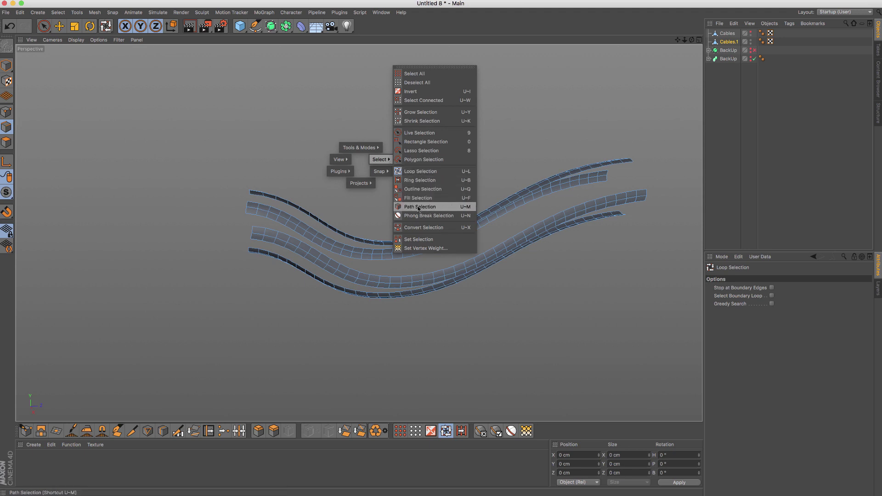
click(447, 206)
alt+drag(260, 223, 246, 225)
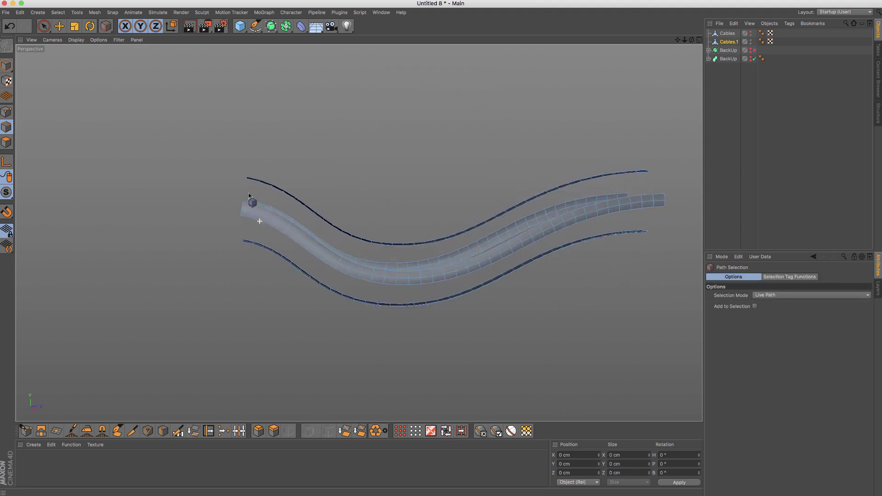
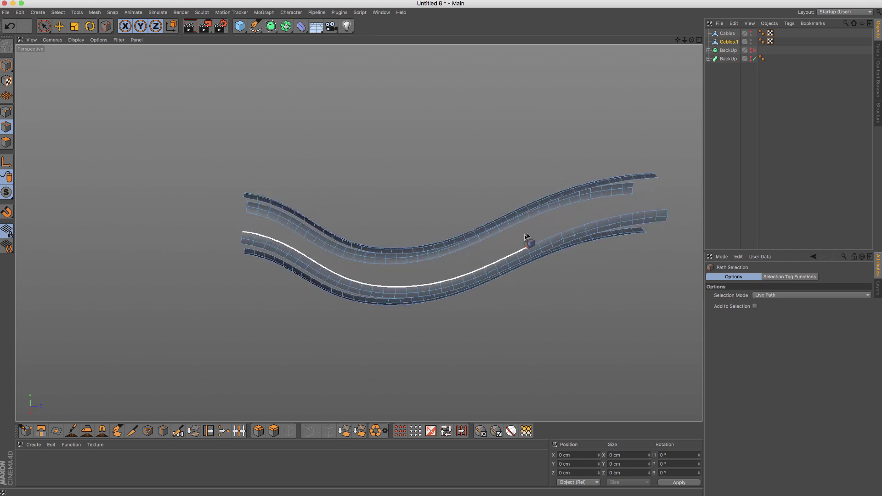
- Path-select the facing border edges of both cable strips and bridge them with Stitch and Sew
click(660, 202)
mouse_move(662, 203)
alt+mouse_down()
mouse_move(680, 233)
mouse_move(572, 248)
alt+mouse_up()
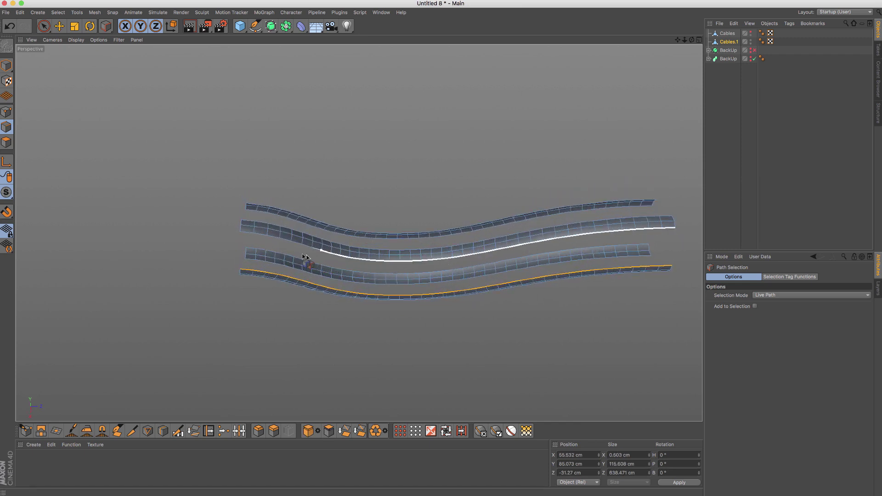
drag(238, 249, 226, 248)
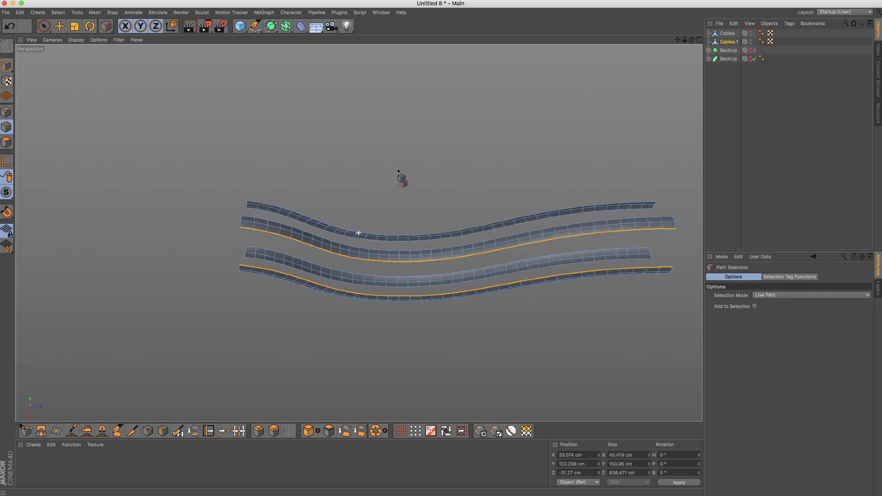
mouse_move(404, 173)
alt+mouse_down()
mouse_move(330, 123)
mouse_move(370, 123)
alt+mouse_up()
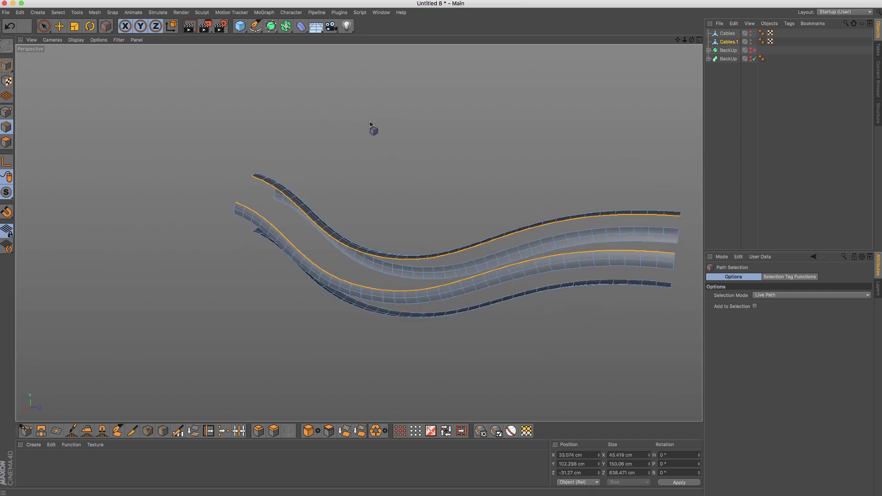
right_click(141, 81)
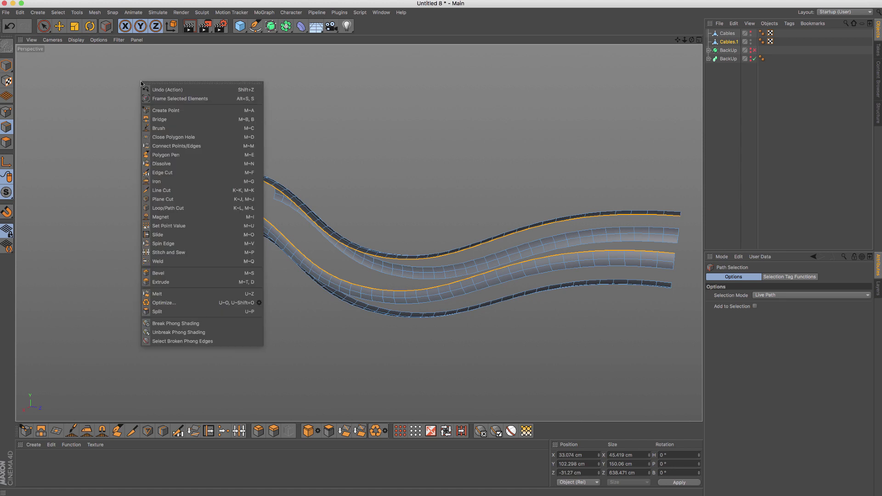
click(181, 254)
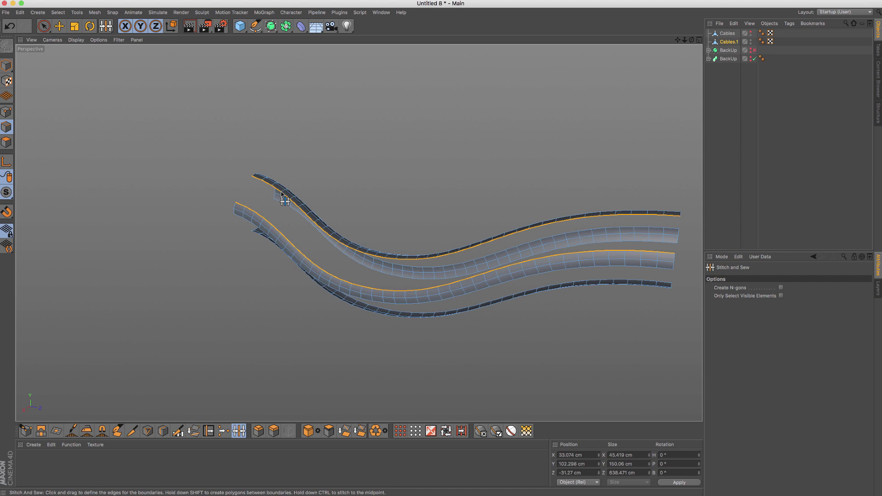
drag(284, 198, 258, 220)
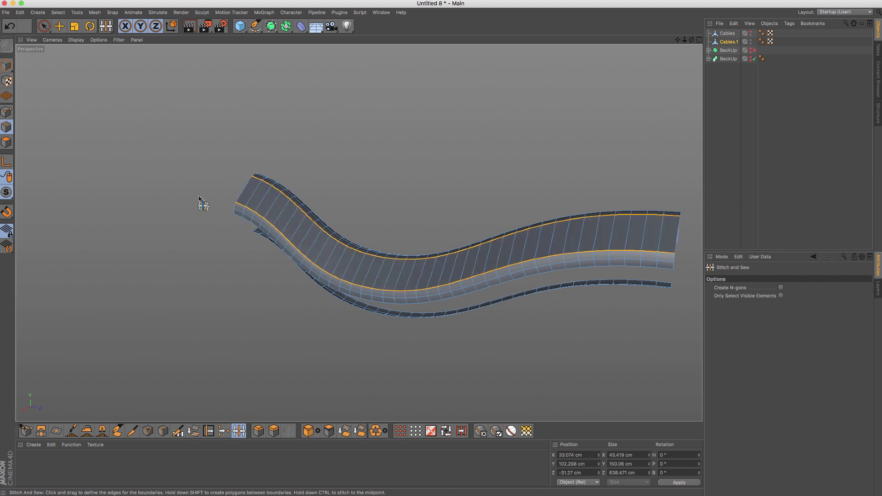
mouse_move(200, 202)
alt+mouse_down()
mouse_move(256, 197)
mouse_move(317, 212)
alt+mouse_up()
- Add a Loop/Path Cut at 50% along the middle of the joined strip
key(k)
key(l)
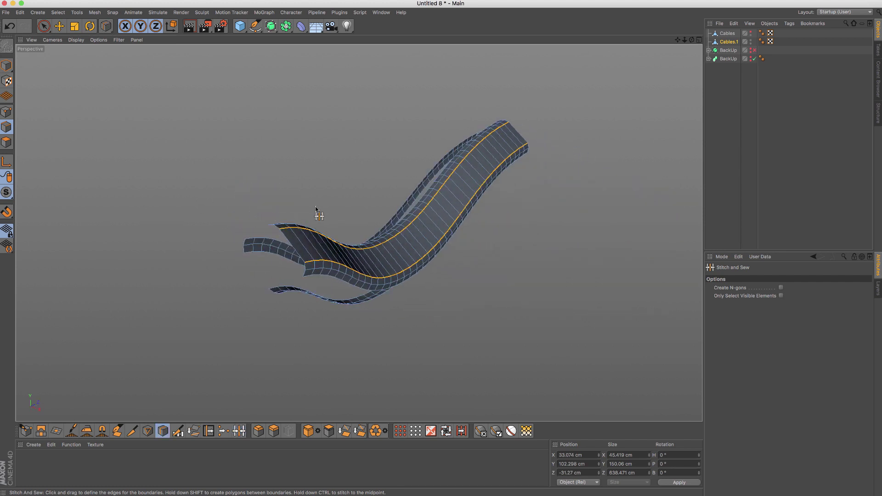
click(428, 229)
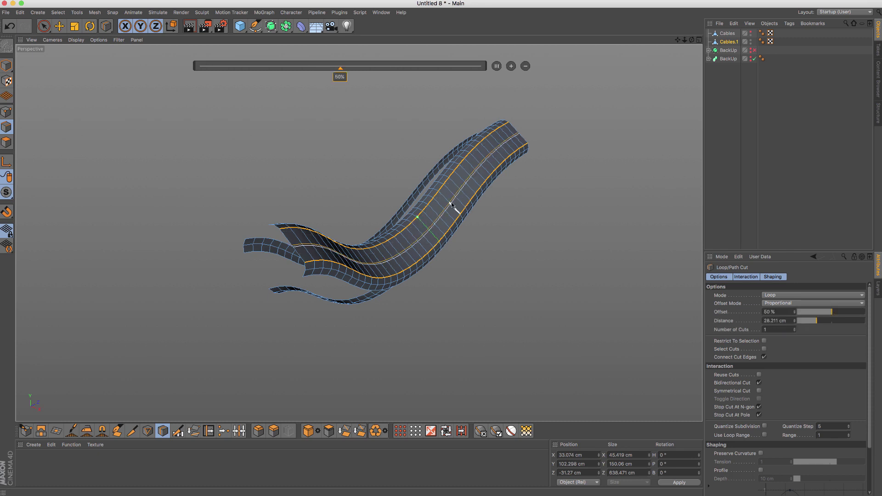
- Loop-select the strip's single middle edge loop, with loop selection stopping at boundary edges
key(u)
key(l)
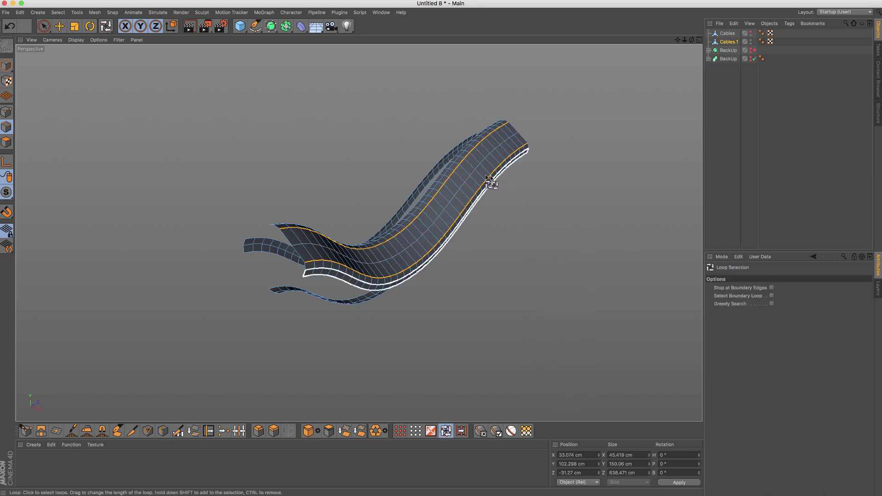
shift+click(483, 174)
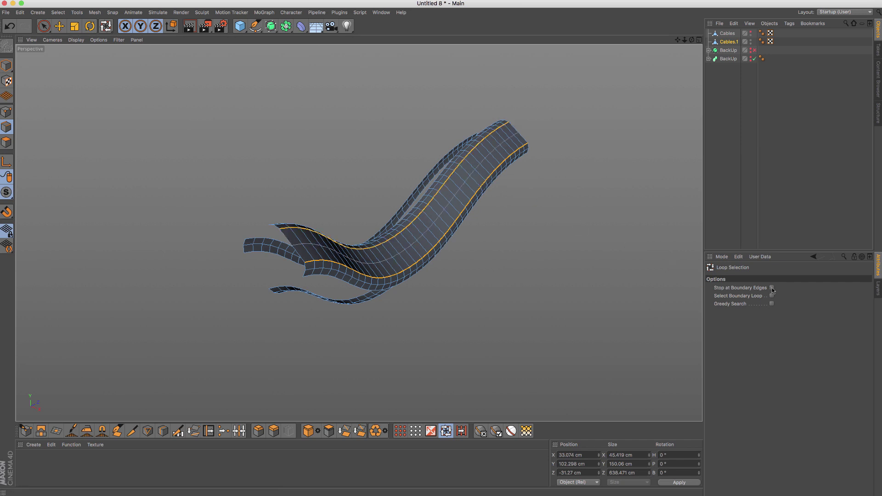
click(772, 288)
key(v)
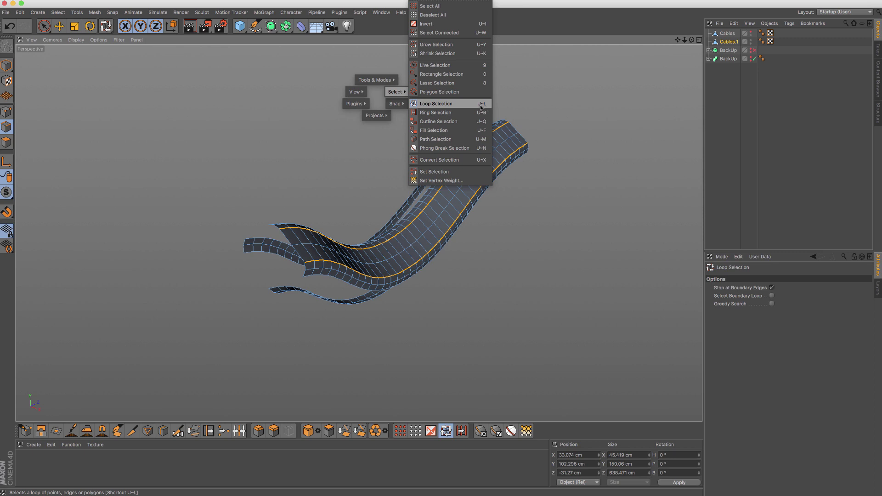
click(481, 104)
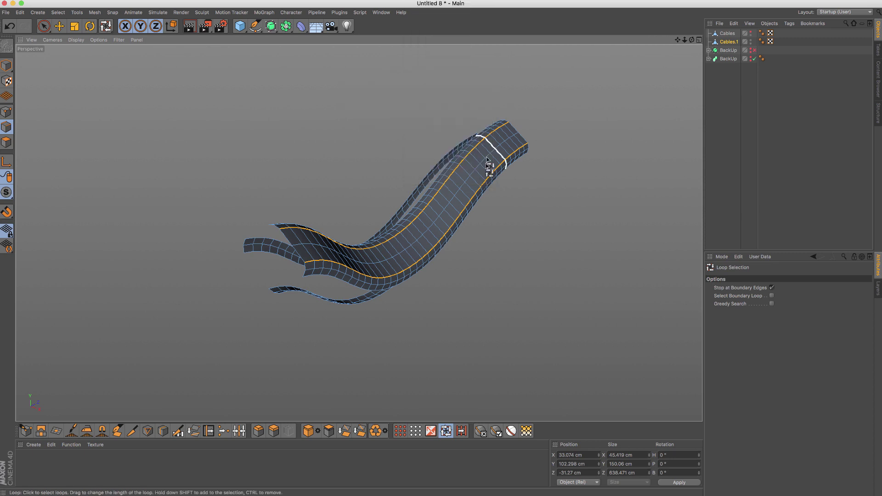
click(464, 191)
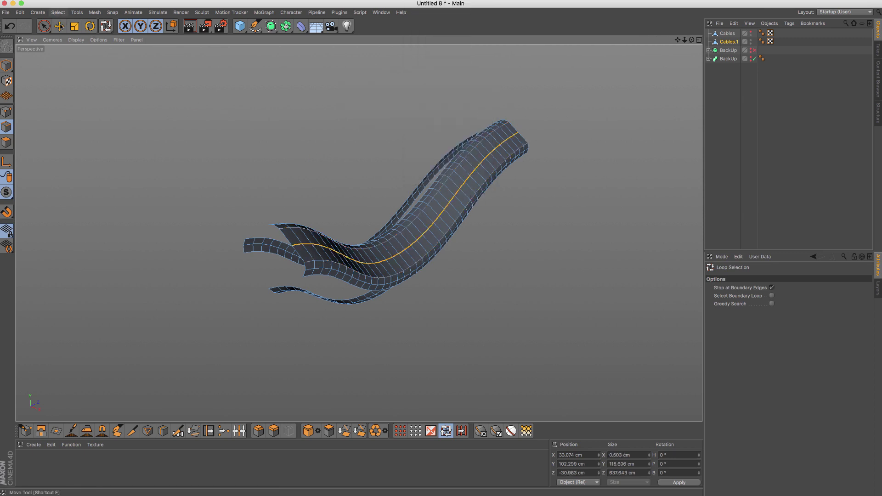
- Set the Move tool's modeling axis orientation to Normal and push the loop outward
key(e)
click(733, 277)
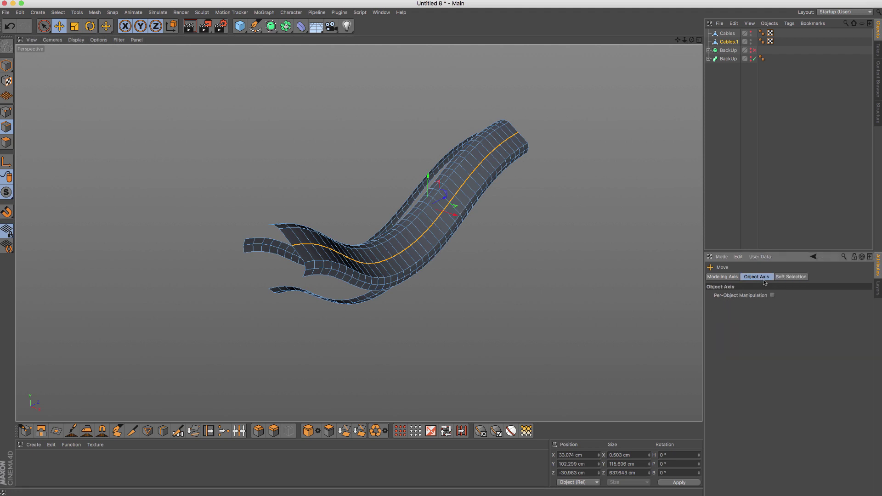
click(836, 295)
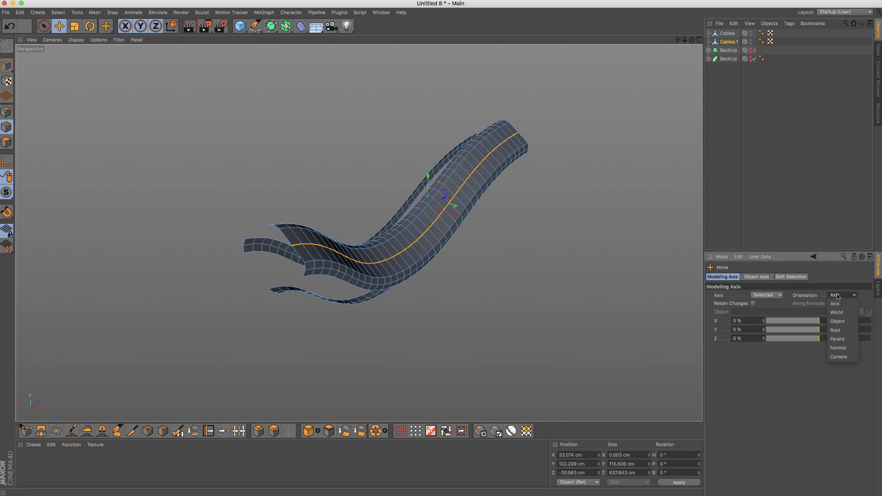
click(843, 349)
mouse_move(439, 212)
mouse_down()
mouse_move(450, 195)
mouse_move(446, 202)
mouse_up()
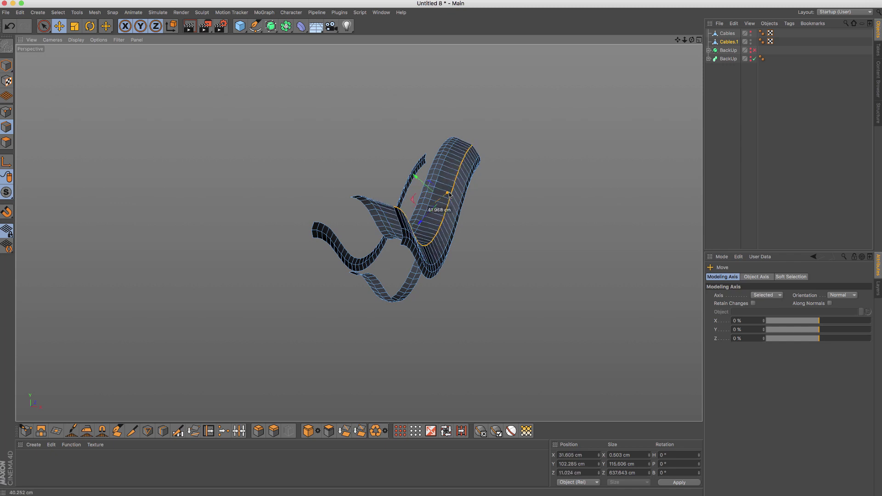
- Show the Cables tubes and settle the middle loop 9.873 cm outward over them
click(753, 34)
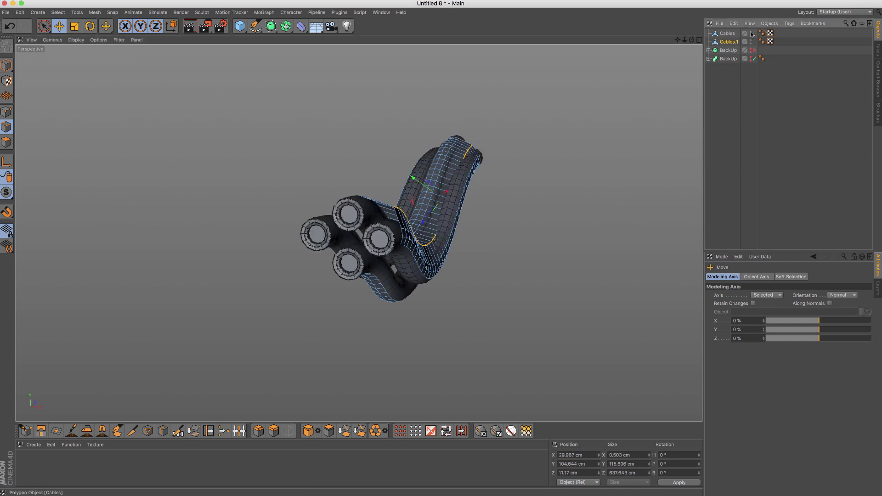
mouse_move(413, 207)
alt+mouse_down()
mouse_move(434, 165)
mouse_move(457, 187)
mouse_move(367, 164)
mouse_move(489, 216)
mouse_move(402, 183)
alt+mouse_up()
key(ctrl+z)
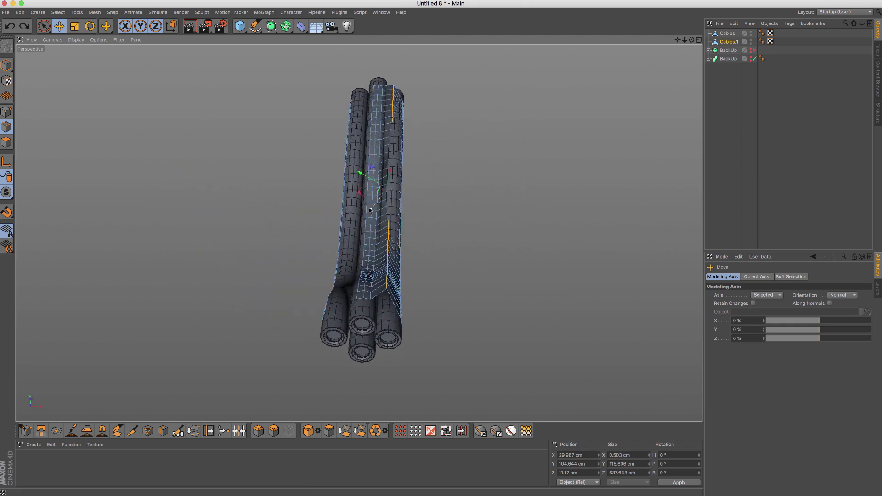
mouse_move(371, 210)
mouse_down()
mouse_move(373, 106)
mouse_move(375, 191)
mouse_move(405, 115)
mouse_move(361, 232)
mouse_move(368, 130)
mouse_move(345, 181)
mouse_up()
scroll(411, 179, up, 5)
scroll(377, 163, up, 5)
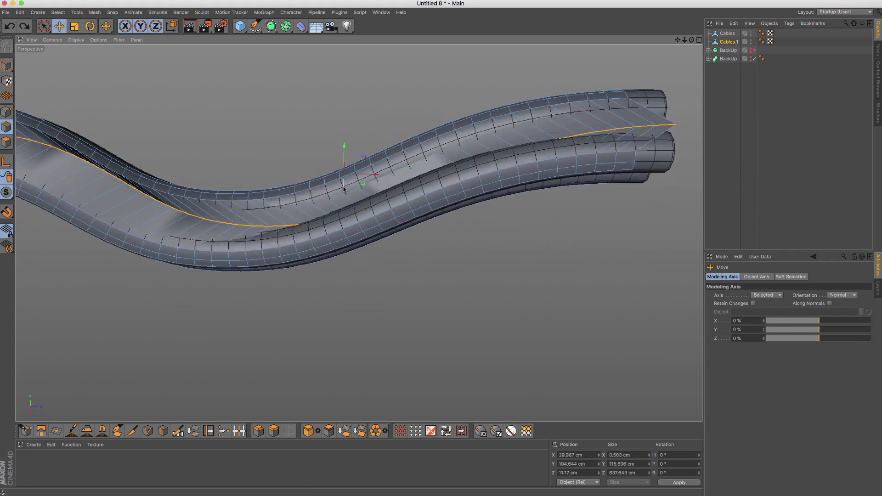
key(ctrl+z)
key(ctrl+z)
key(ctrl+z)
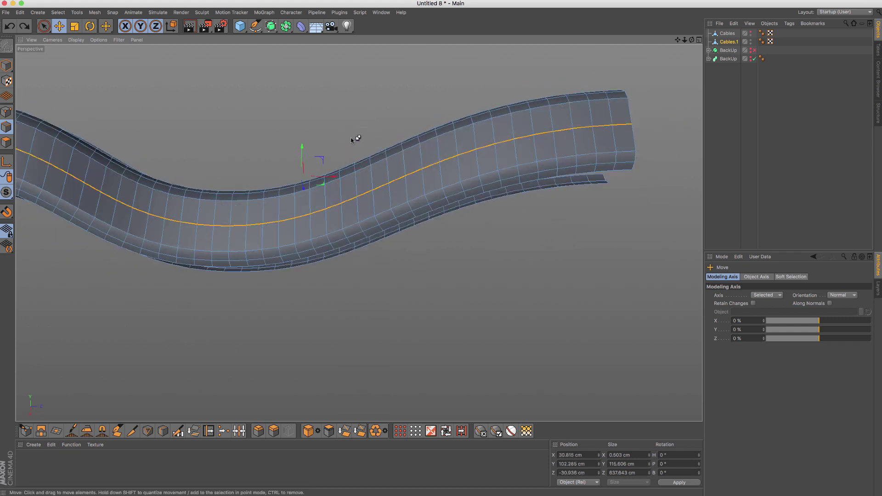
alt+drag(348, 183, 450, 177)
key(ctrl+shift+z)
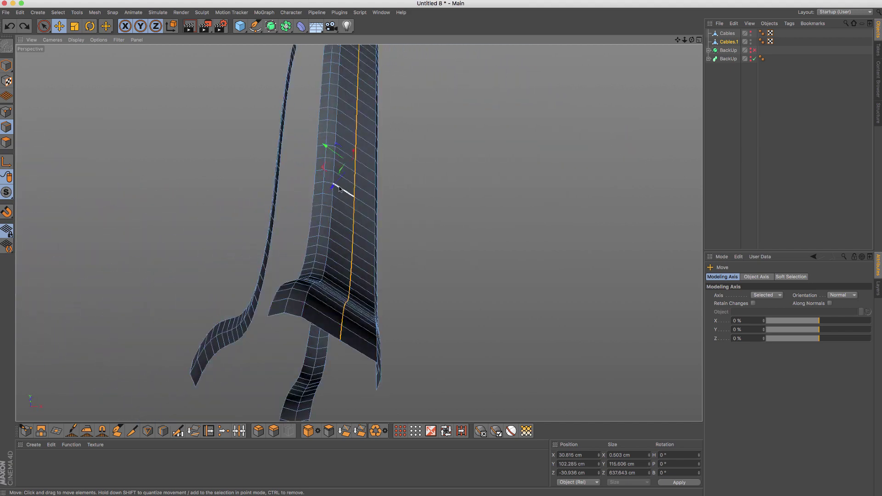
drag(339, 190, 347, 181)
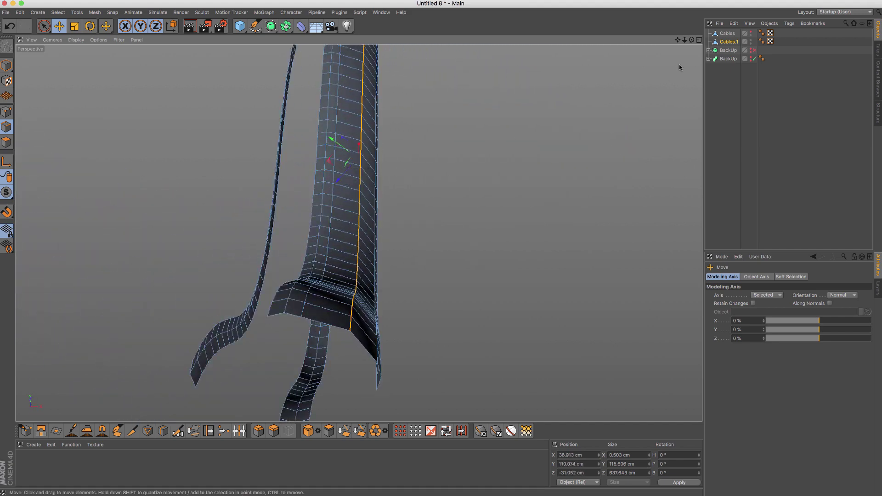
mouse_move(362, 185)
alt+mouse_down()
mouse_move(334, 170)
mouse_move(259, 174)
mouse_move(363, 178)
mouse_move(377, 190)
mouse_move(340, 186)
mouse_move(321, 142)
mouse_move(419, 150)
mouse_move(432, 163)
mouse_move(398, 172)
alt+mouse_up()
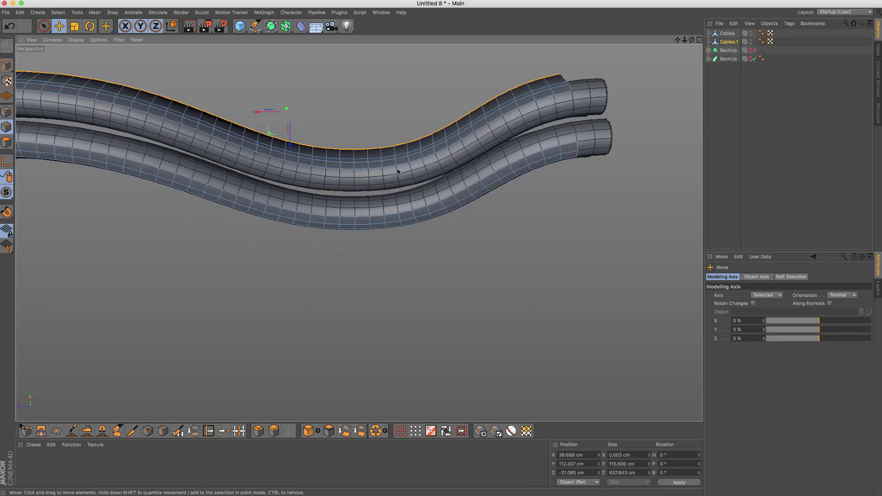
- Path-select the upper cable's sheath edge together with the lower sheath edge
key(u)
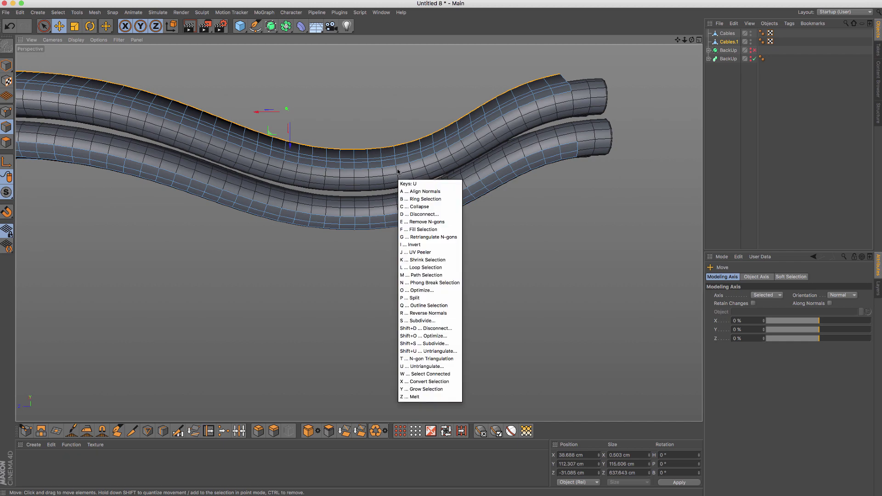
key(m)
mouse_move(337, 166)
alt+mouse_down()
mouse_move(425, 146)
mouse_move(380, 114)
mouse_move(361, 119)
alt+mouse_up()
key(v)
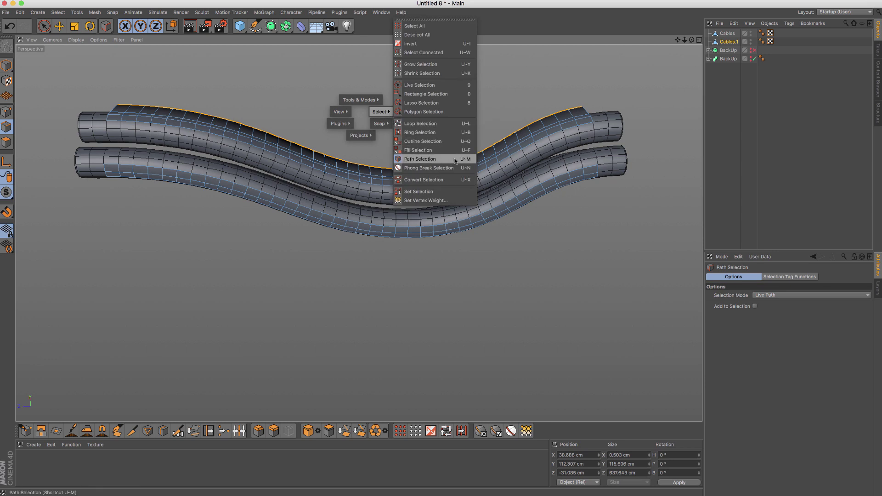
click(467, 161)
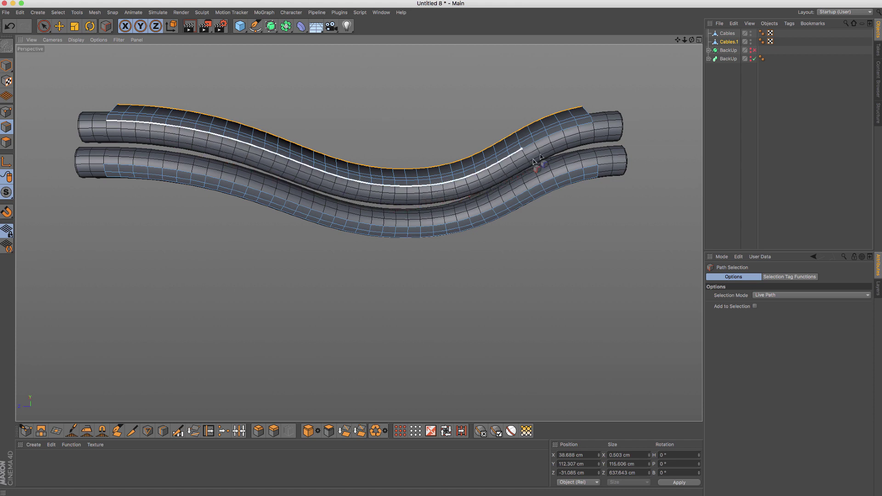
drag(596, 132, 604, 144)
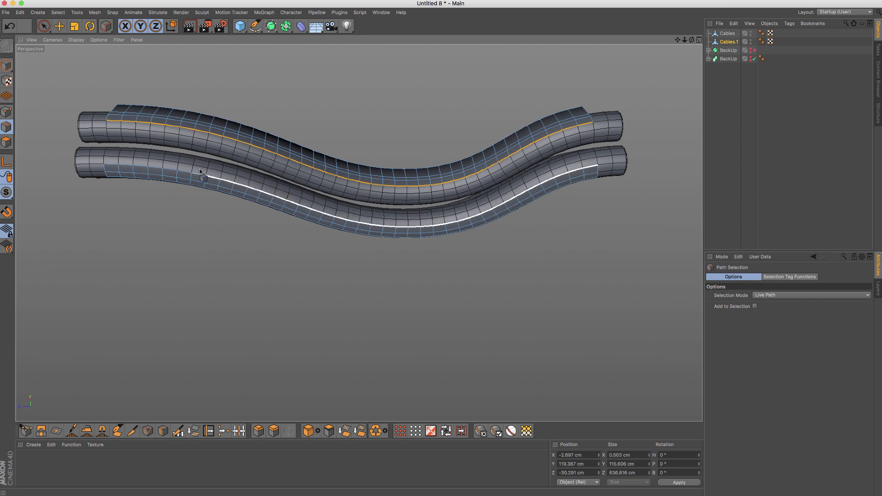
shift+click(107, 159)
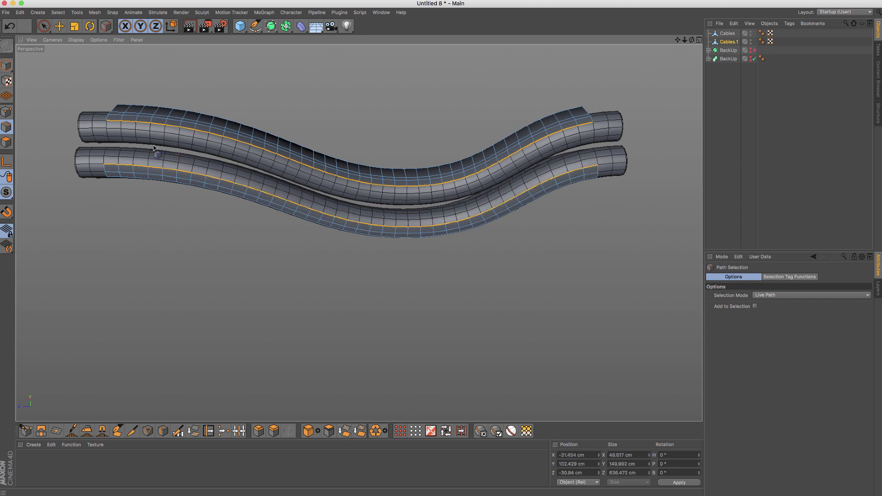
mouse_move(154, 147)
alt+mouse_down()
mouse_move(96, 158)
mouse_move(177, 150)
mouse_move(398, 225)
alt+mouse_up()
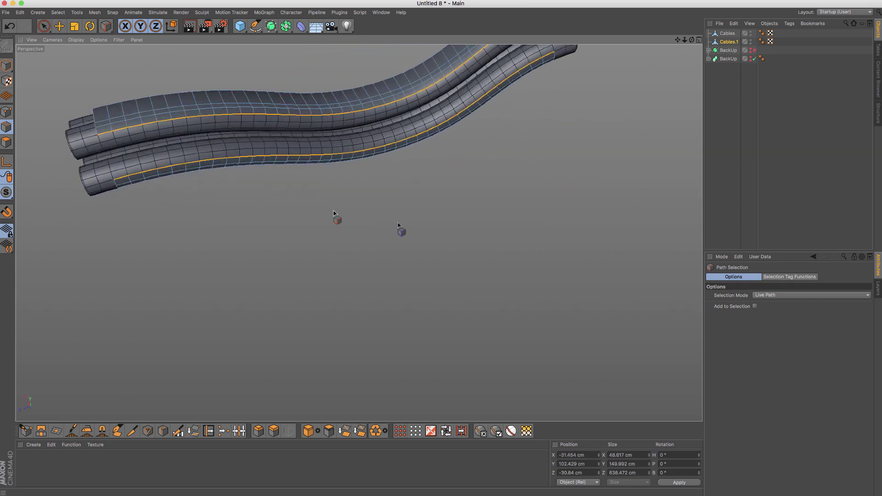
- Join the two sheath edges with Stitch and Sew and add a Loop/Path Cut across the sheath
right_click(591, 93)
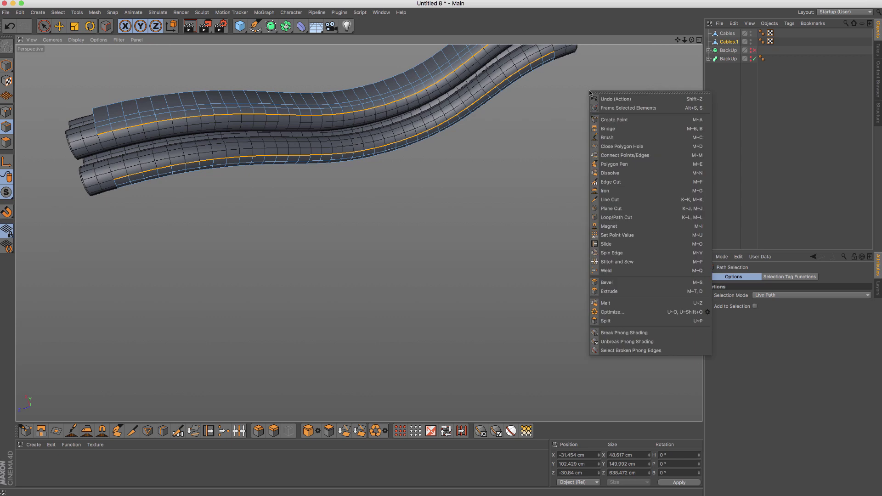
click(700, 265)
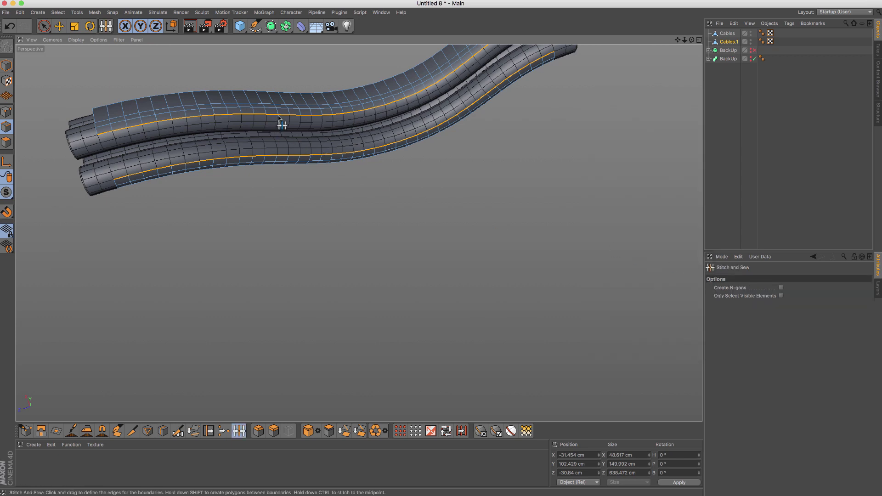
mouse_move(279, 116)
mouse_down()
mouse_move(281, 158)
mouse_move(304, 122)
mouse_move(304, 89)
mouse_move(325, 185)
mouse_up()
key(k)
key(l)
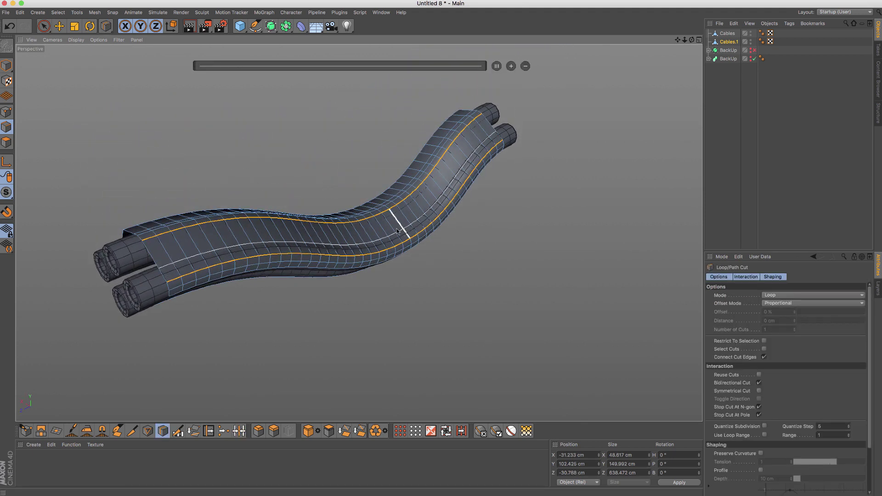
click(396, 226)
alt+drag(322, 151, 330, 169)
- Loop-select the new edge loop running along the sheath, ready to move with the Move tool
key(u)
key(l)
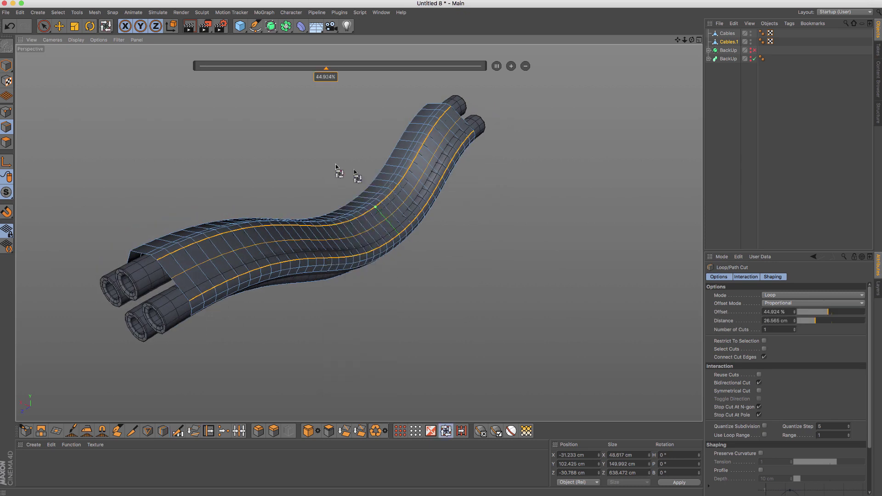
click(395, 214)
key(e)
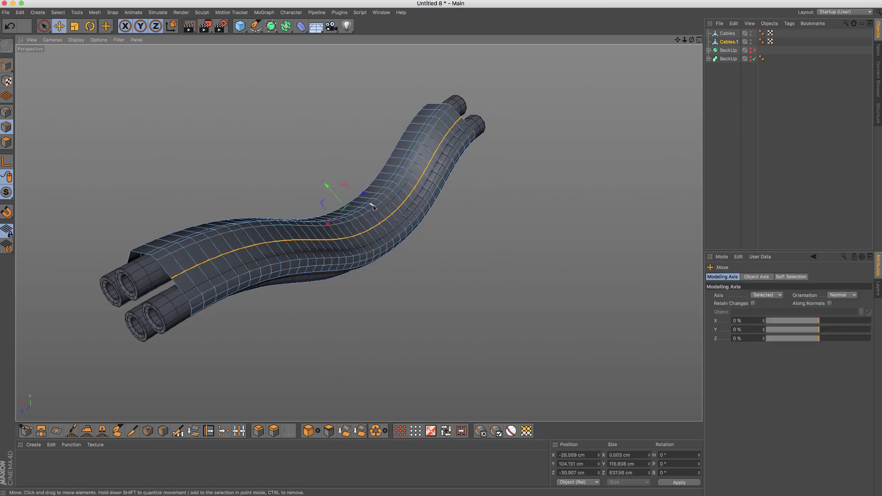
mouse_move(396, 216)
alt+mouse_down()
mouse_move(412, 218)
mouse_move(419, 244)
mouse_move(396, 218)
mouse_move(404, 221)
mouse_move(412, 192)
mouse_move(389, 144)
mouse_move(343, 88)
mouse_move(421, 160)
mouse_move(332, 194)
alt+mouse_up()
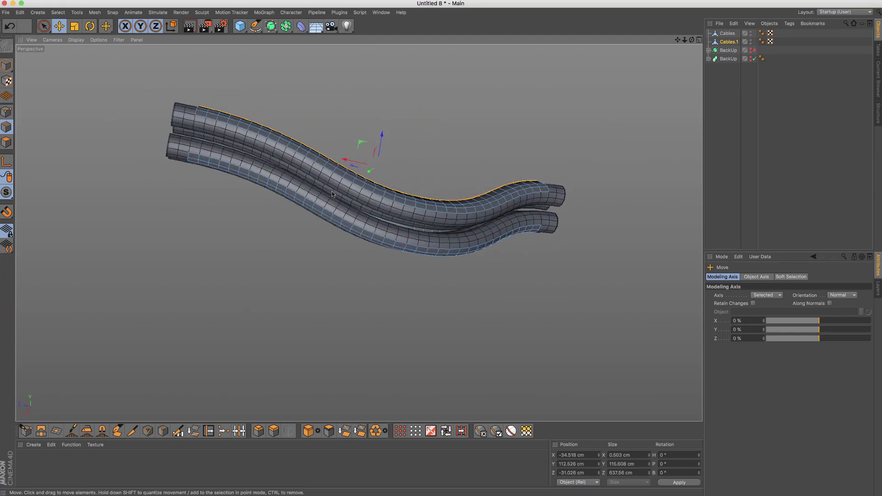
scroll(326, 193, up, 3)
scroll(325, 187, up, 2)
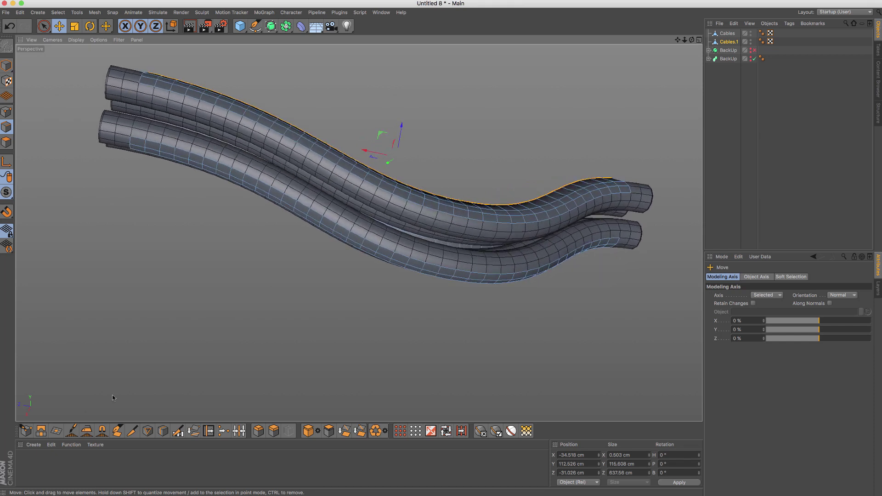
- Create a Cables material with Color V 18% and 8% specular strength, applied to the Cables object
click(33, 445)
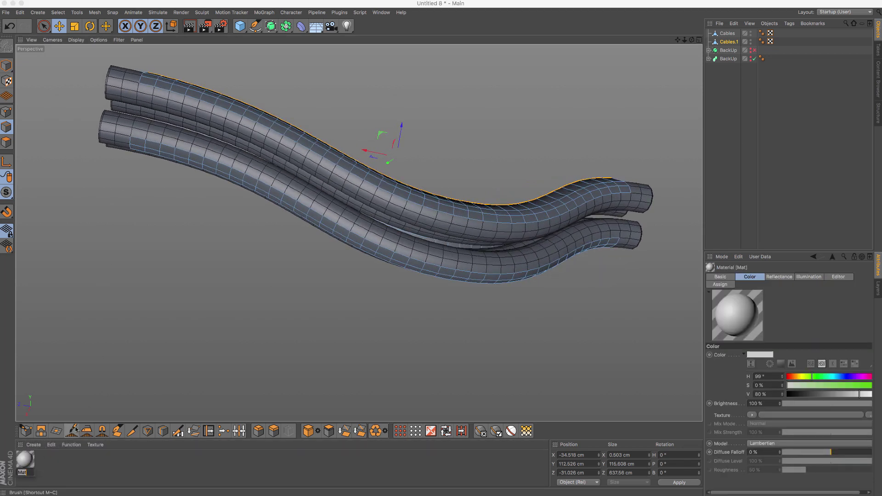
text(Cables)
key(Return)
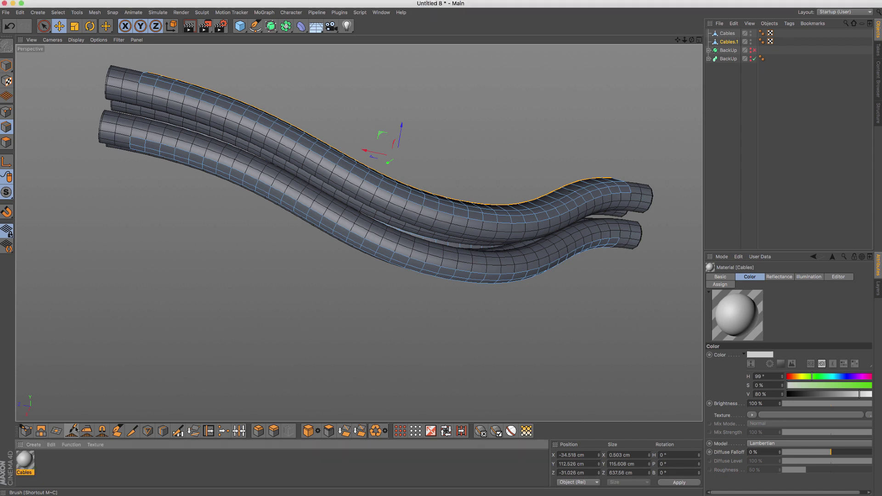
double_click(25, 459)
drag(209, 72, 201, 71)
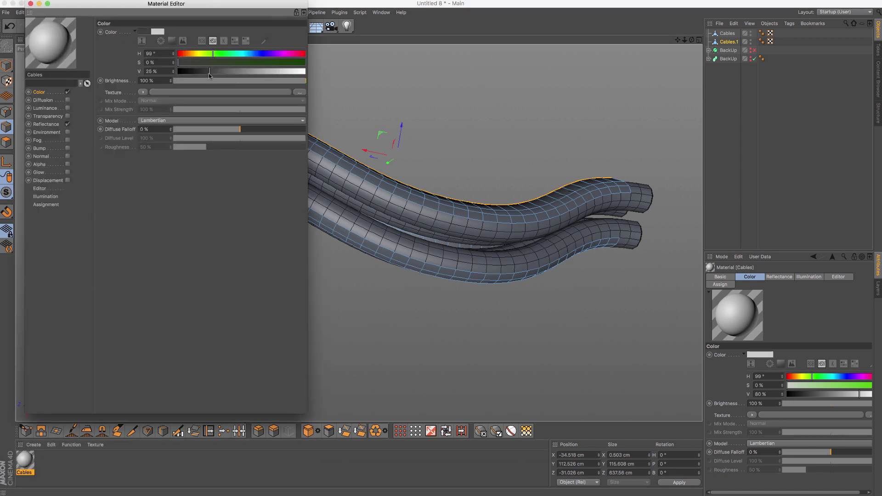
click(76, 124)
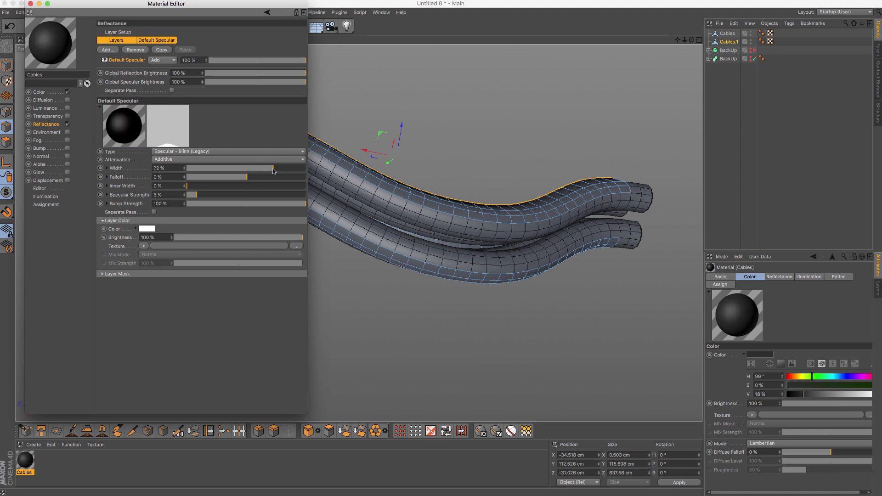
click(31, 3)
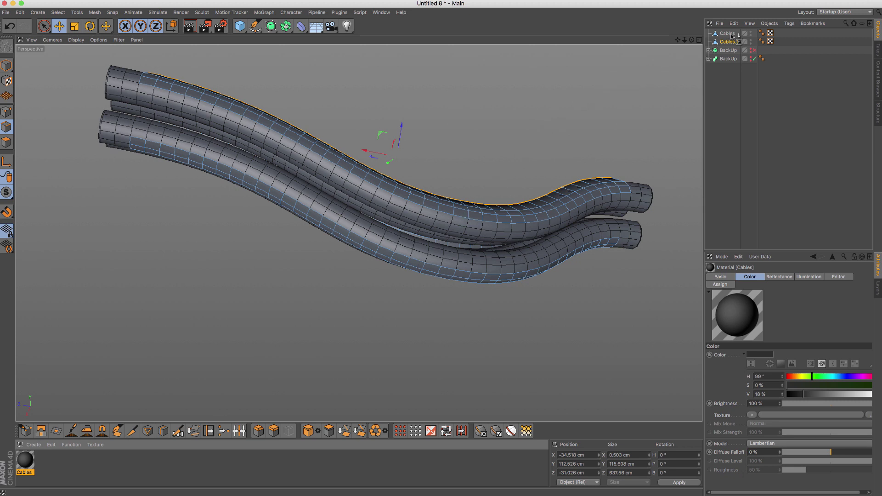
drag(732, 36, 731, 35)
alt+drag(359, 229, 390, 167)
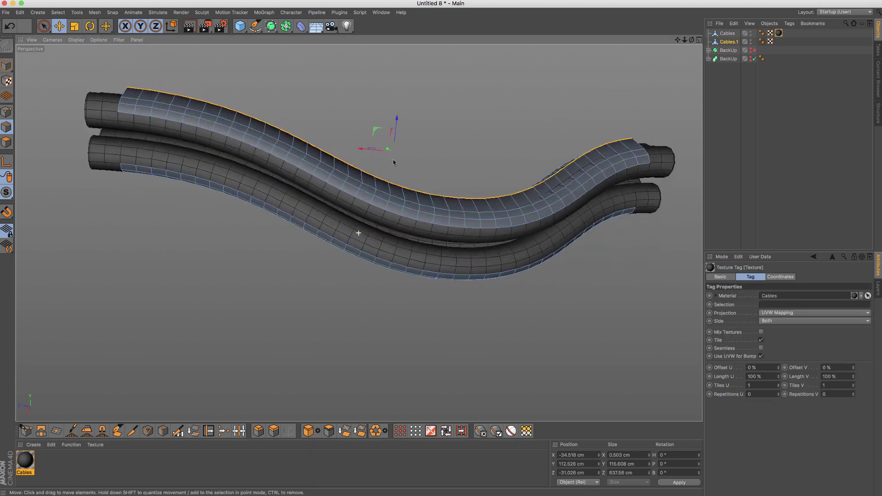
- Path-select the lower edges of the upper and lower sheaths
key(u)
key(m)
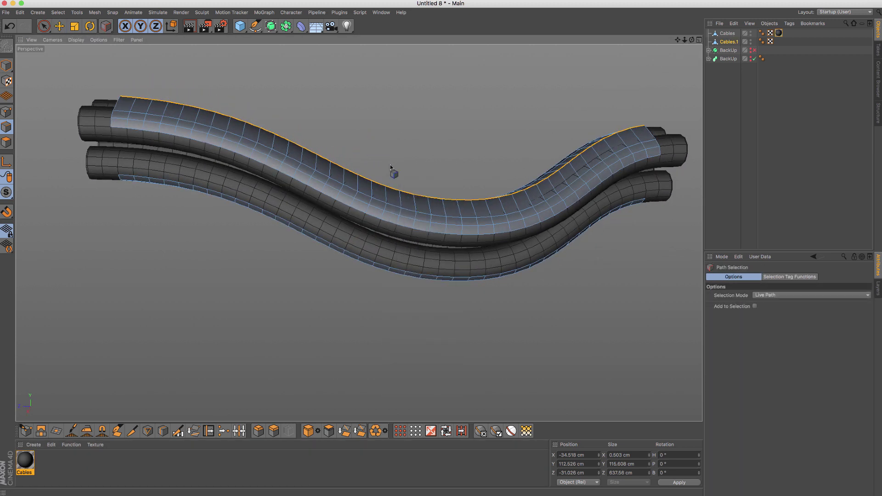
drag(112, 128, 501, 244)
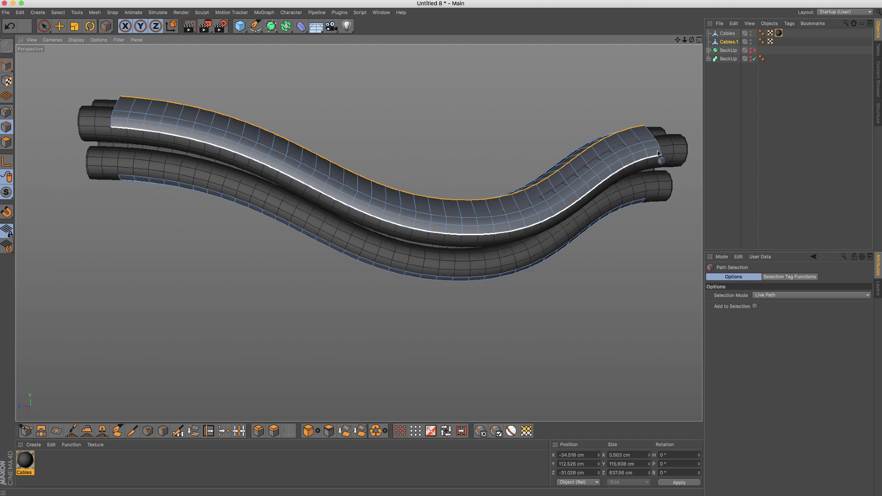
drag(658, 154, 658, 154)
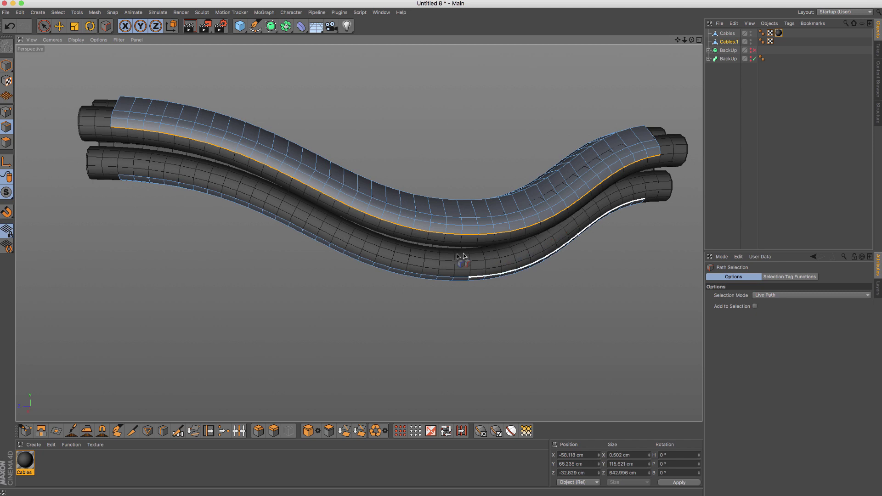
drag(458, 254, 312, 226)
shift+drag(119, 163, 109, 162)
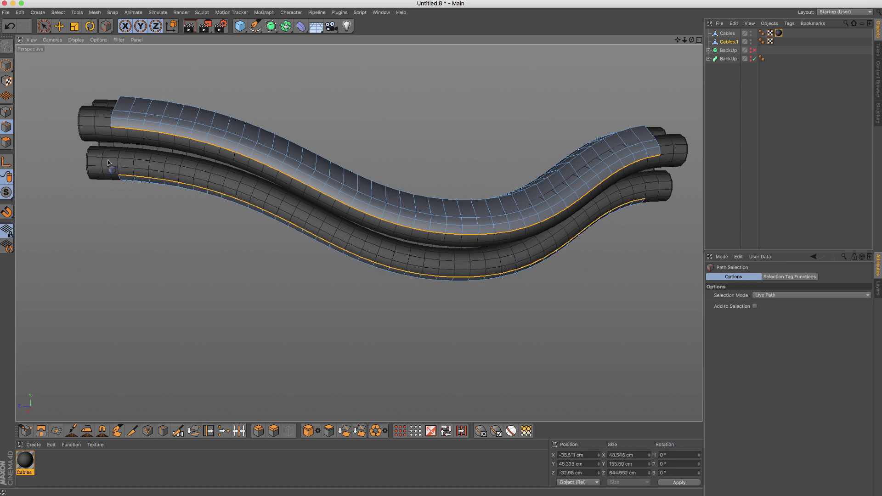
alt+drag(163, 163, 175, 147)
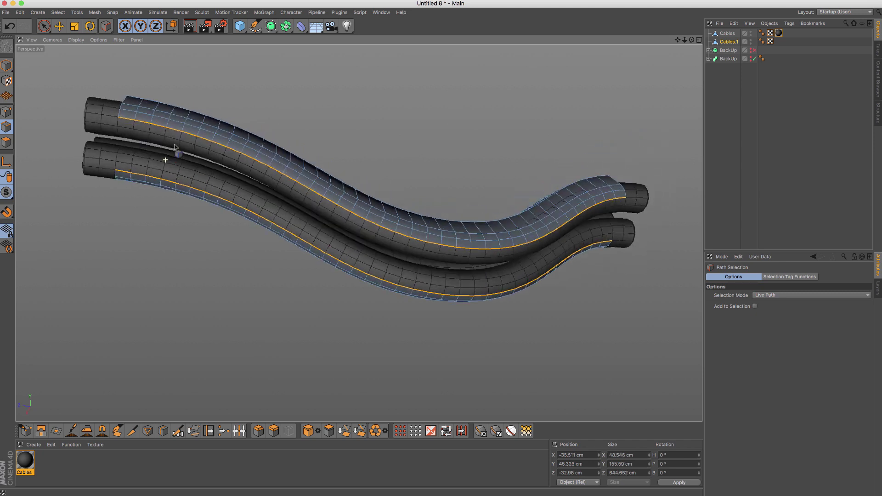
- Bridge the upper and lower sheath edges with Stitch and Sew and add a loop cut
click(239, 431)
shift+drag(356, 268, 378, 228)
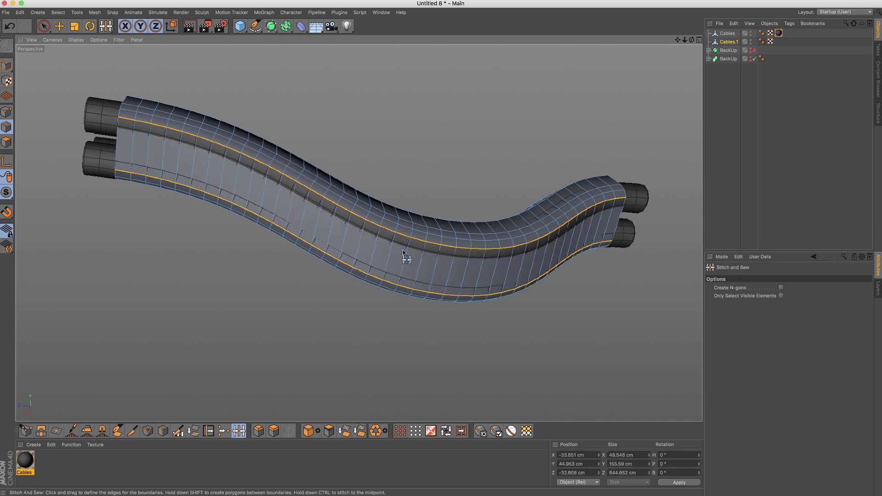
key(k)
key(l)
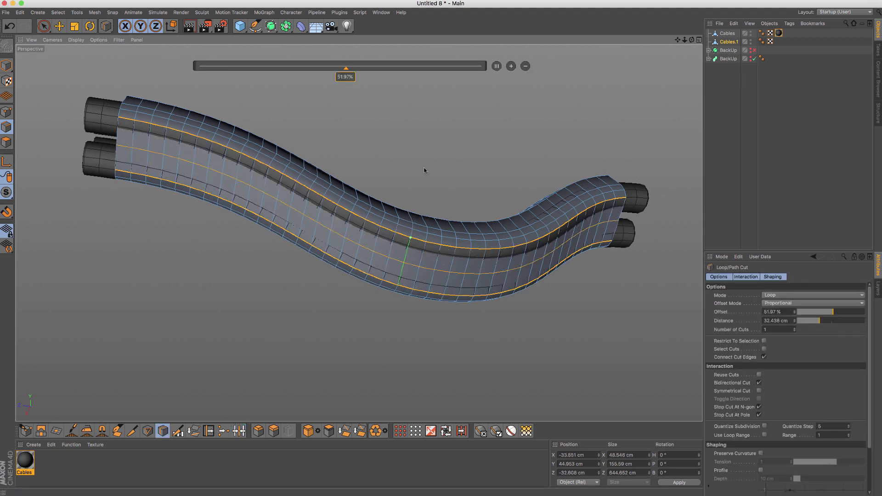
right_click(425, 159)
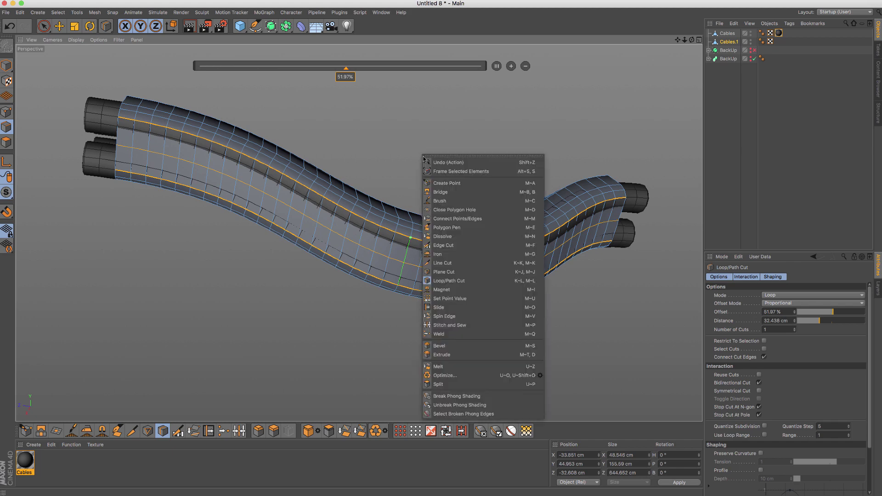
click(518, 282)
alt+drag(416, 191, 398, 171)
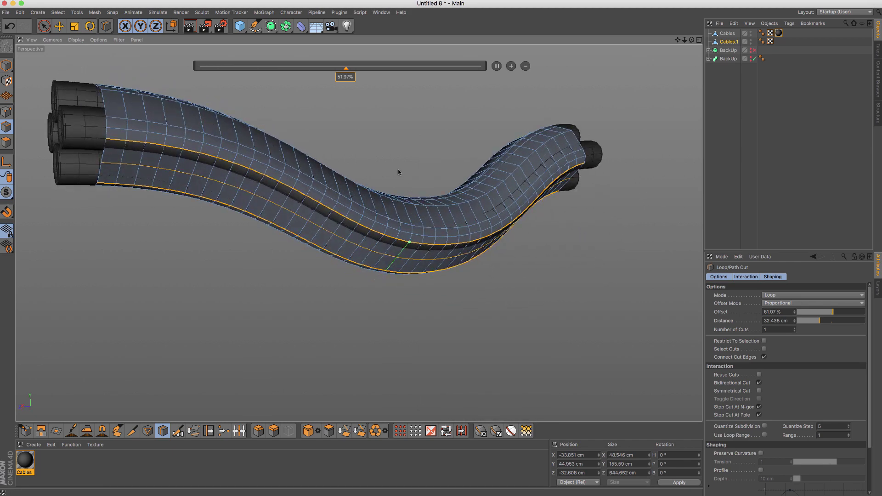
- Loop-select the sheath's lower lengthwise edge loop and move it about 7 cm
right_click(398, 169)
click(403, 184)
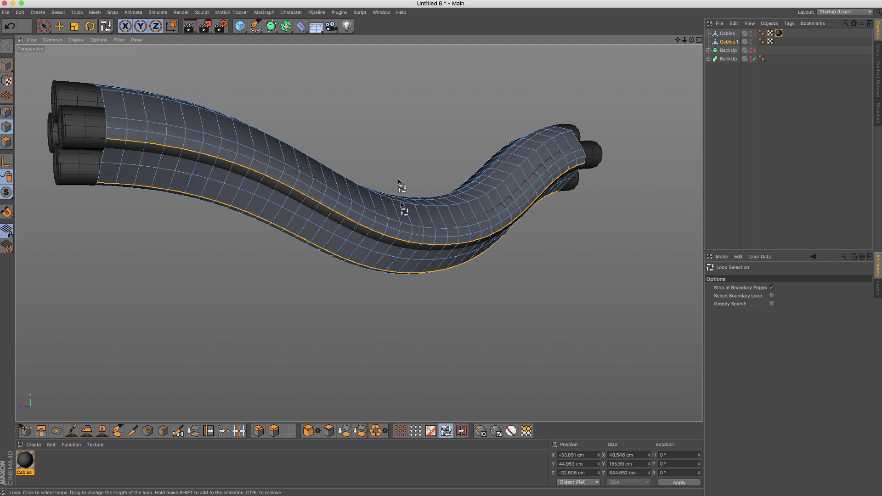
click(402, 260)
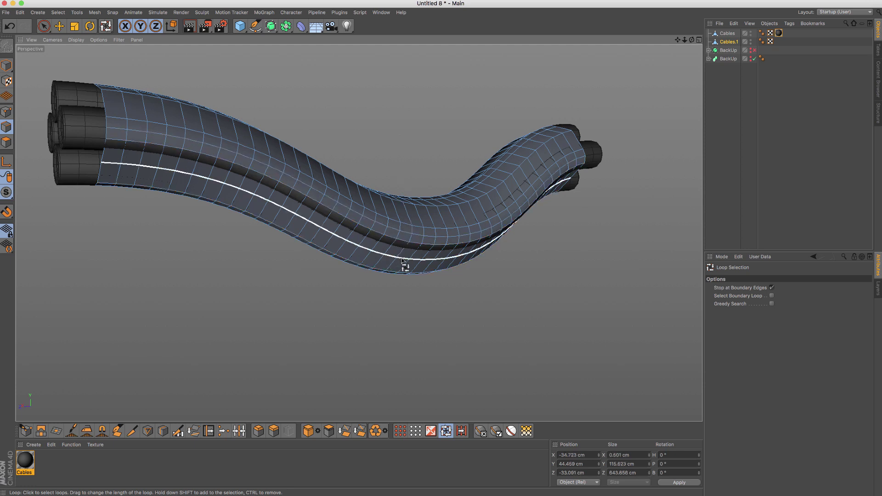
key(e)
alt+drag(386, 226, 385, 222)
drag(375, 190, 376, 201)
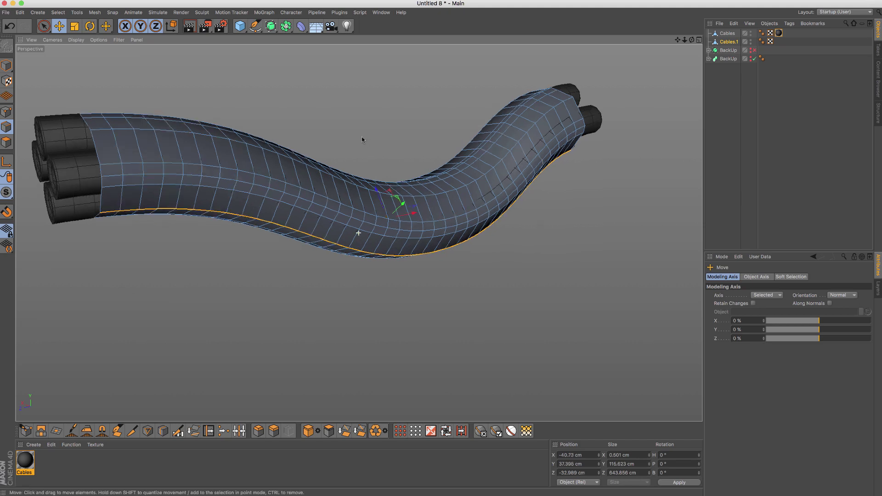
scroll(362, 137, up, 3)
scroll(368, 137, down, 4)
mouse_move(335, 136)
alt+mouse_down()
mouse_move(312, 158)
mouse_move(394, 161)
mouse_move(400, 142)
mouse_move(342, 245)
mouse_move(353, 230)
mouse_move(450, 201)
alt+mouse_up()
- Path-select the sheet's two open edges and sew them together with Stitch and Sew
right_click(450, 201)
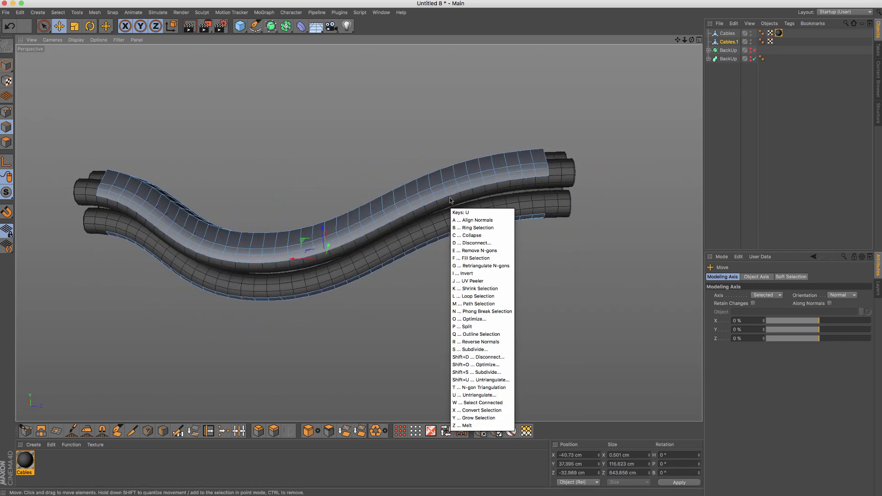
click(459, 211)
mouse_move(492, 196)
mouse_down()
mouse_move(395, 225)
mouse_move(285, 275)
mouse_up()
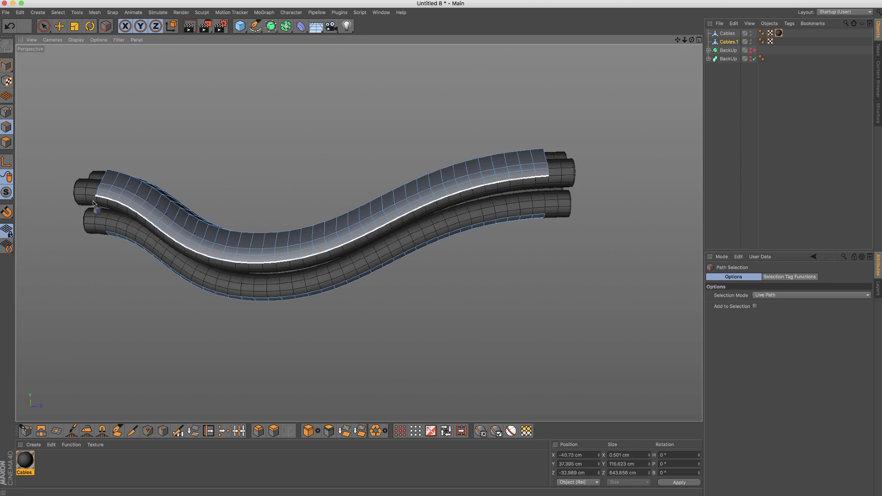
drag(94, 204, 103, 225)
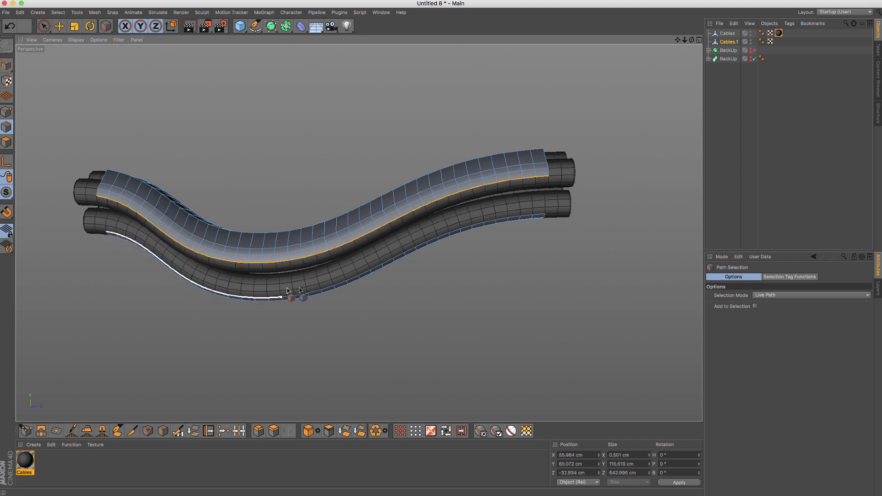
shift+drag(552, 203, 543, 206)
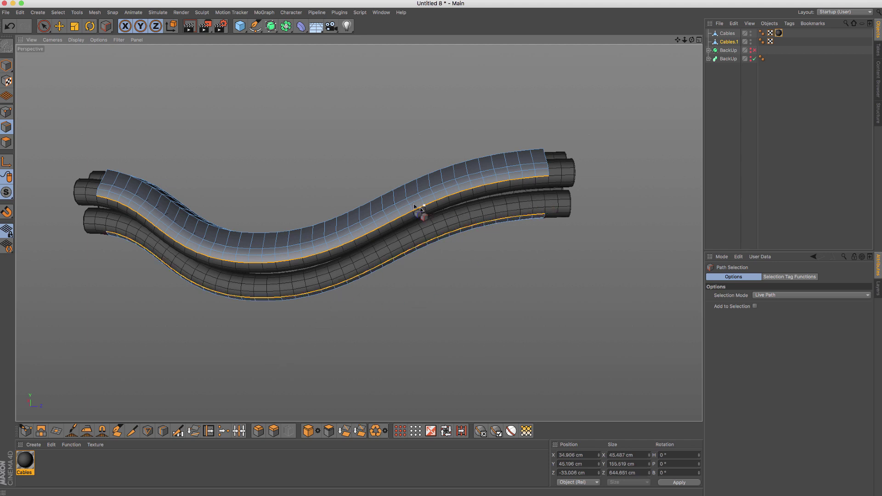
right_click(314, 127)
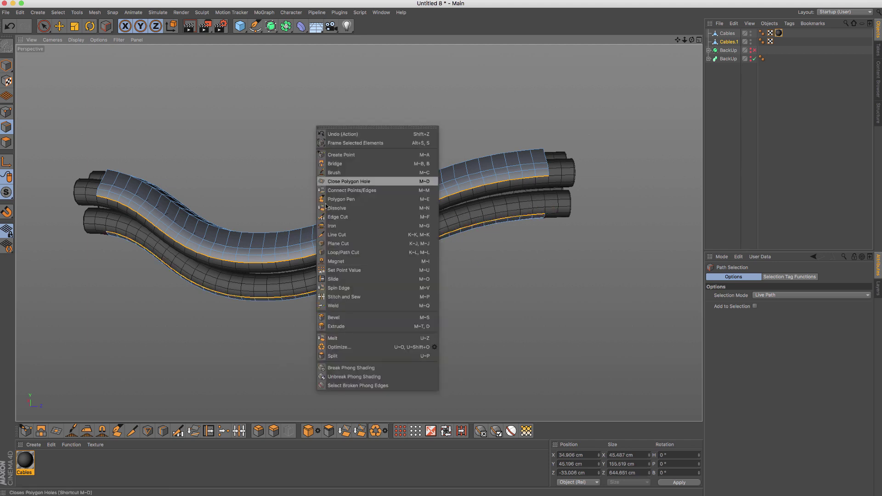
click(404, 300)
mouse_move(322, 288)
mouse_down()
mouse_move(318, 259)
mouse_move(298, 233)
mouse_up()
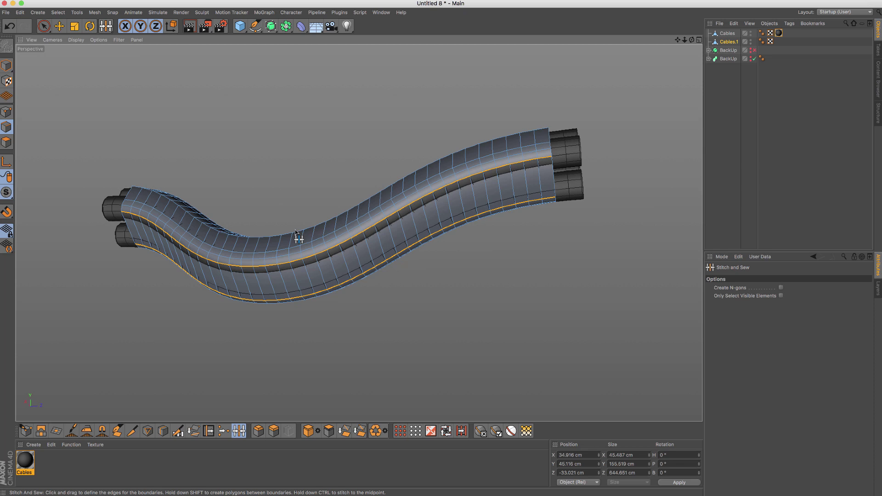
- Cut a new edge loop midway along the sleeve and shift it about 10 cm
key(k)
key(l)
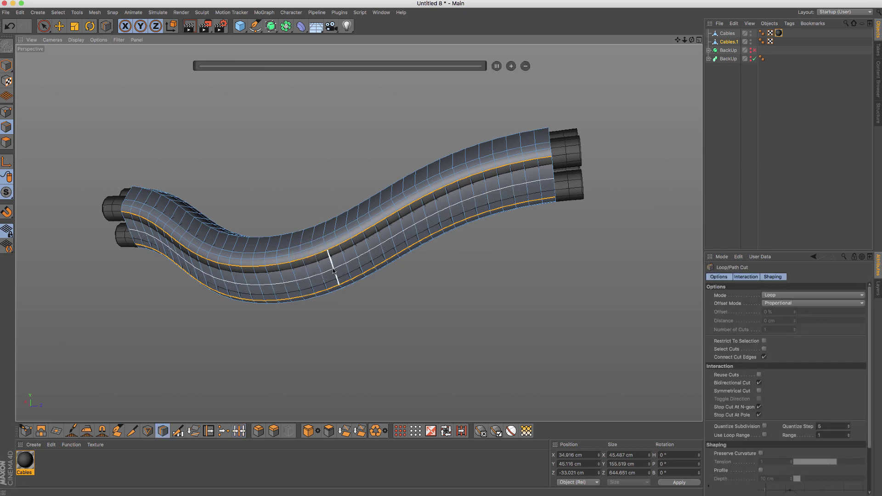
click(333, 271)
key(u)
key(l)
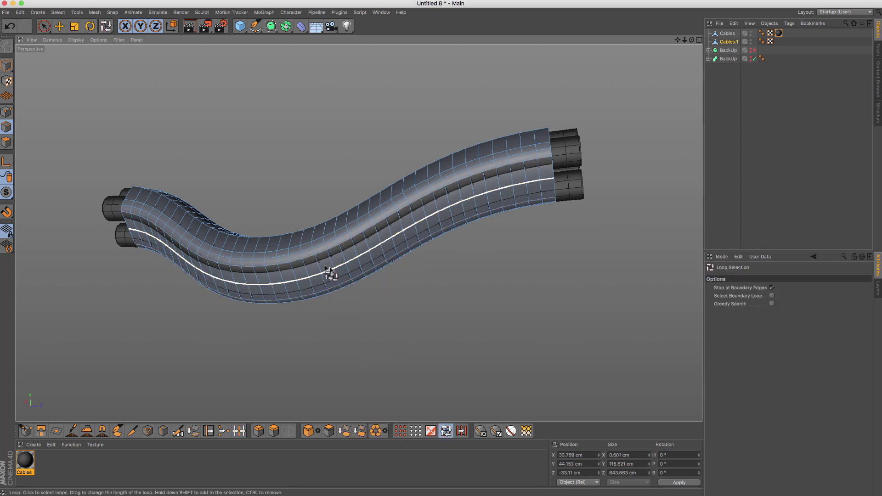
mouse_move(335, 275)
alt+mouse_down()
mouse_move(354, 270)
mouse_move(377, 283)
alt+mouse_up()
key(e)
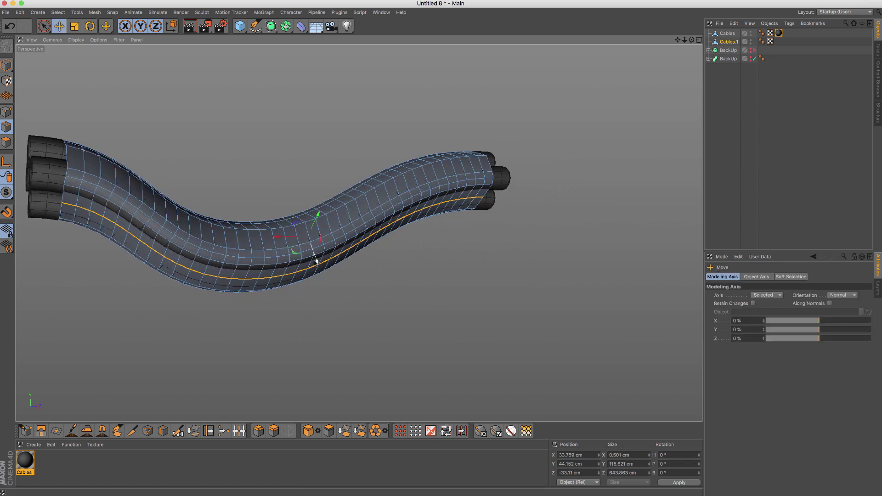
drag(317, 265, 317, 269)
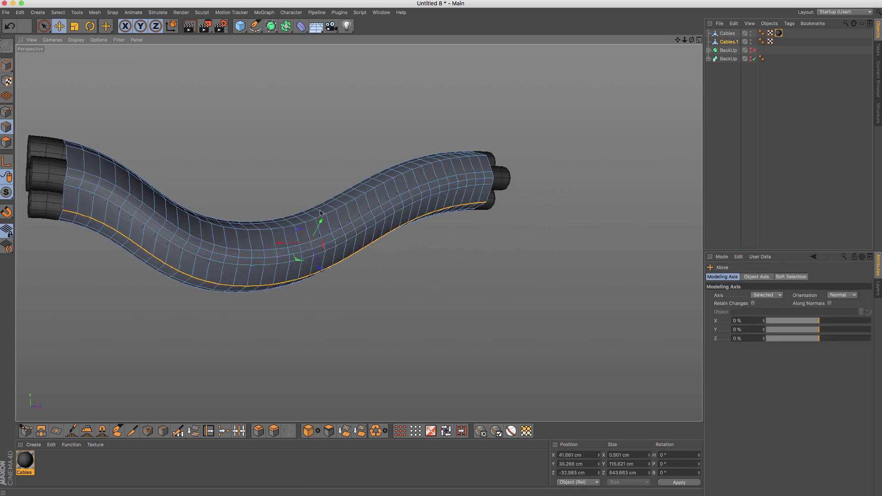
mouse_move(294, 152)
alt+mouse_down()
mouse_move(252, 163)
mouse_move(294, 166)
mouse_move(216, 152)
mouse_move(341, 151)
mouse_move(400, 167)
mouse_move(487, 170)
alt+mouse_up()
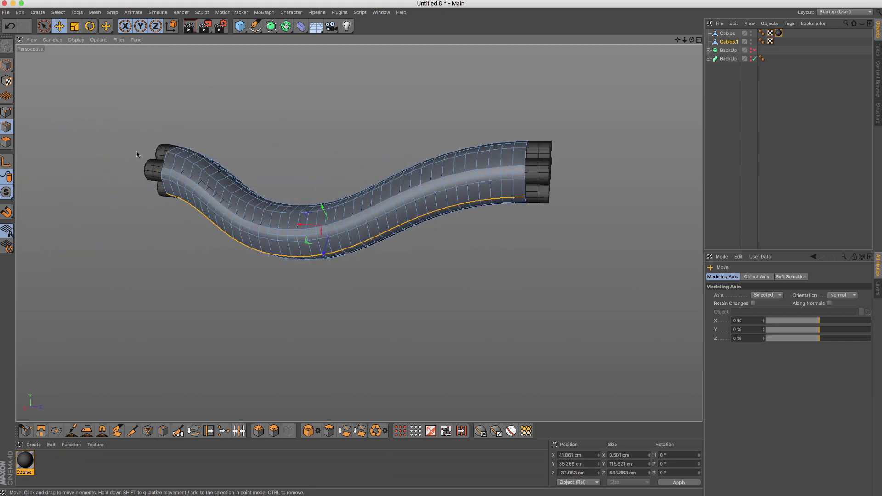
- In Polygon mode, loop-select a flipped lengthwise strip of the sleeve and reverse its normals
key(Return)
key(ctrl+a)
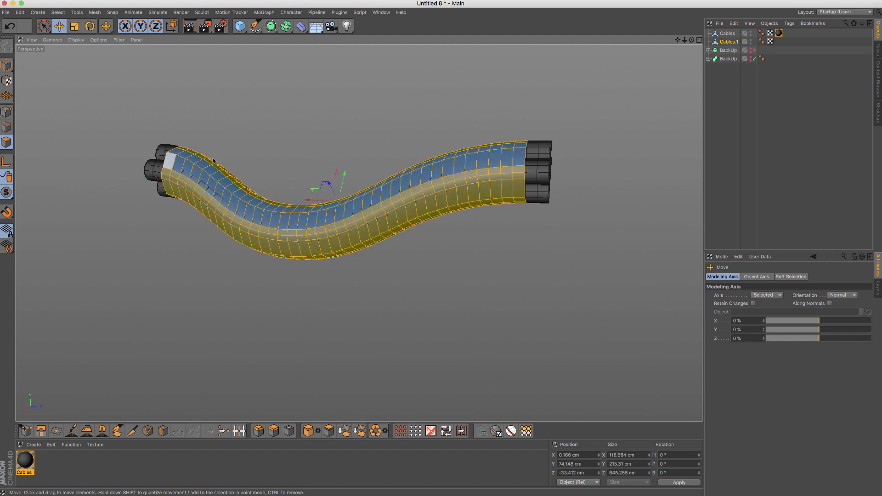
mouse_move(213, 160)
alt+mouse_down()
mouse_move(234, 166)
mouse_move(196, 211)
alt+mouse_up()
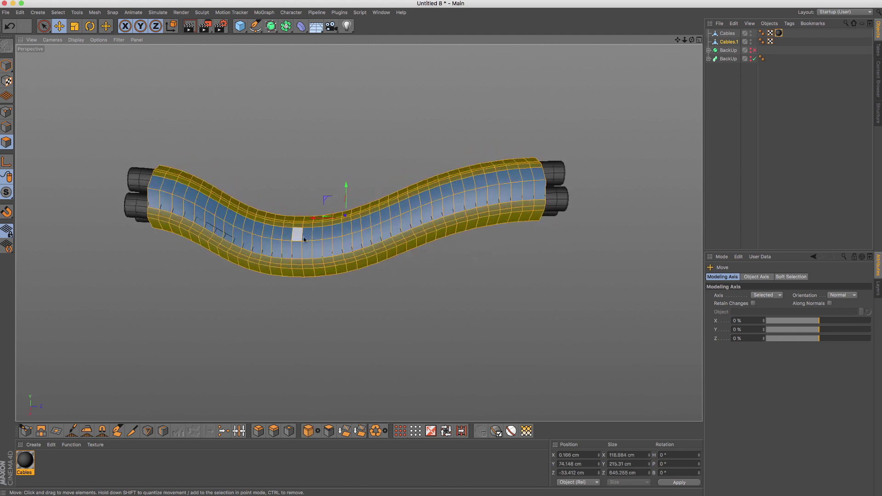
key(u)
key(l)
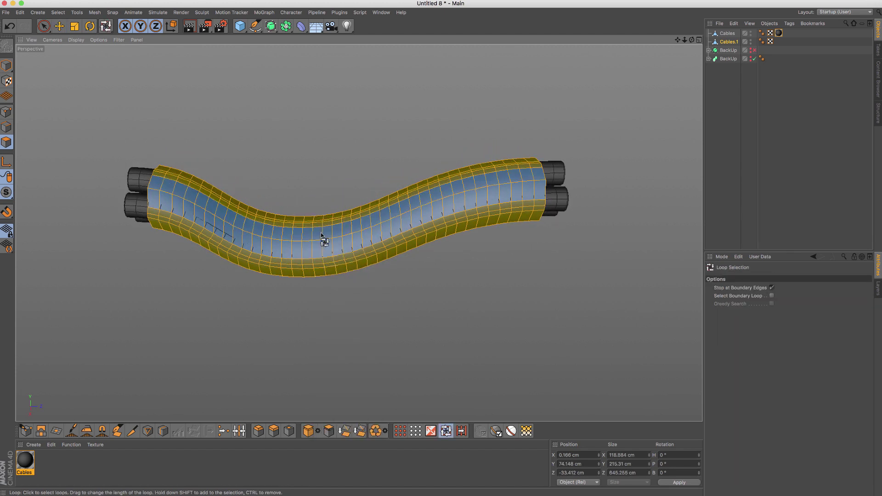
click(292, 184)
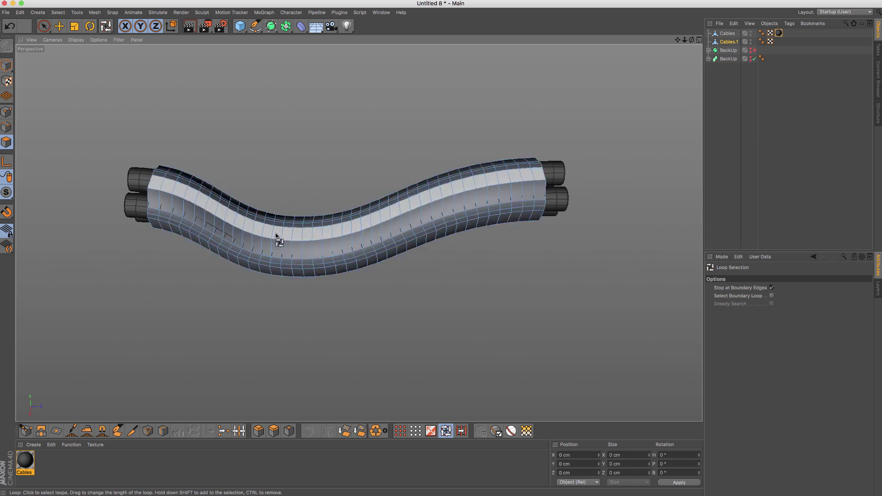
click(275, 247)
right_click(500, 88)
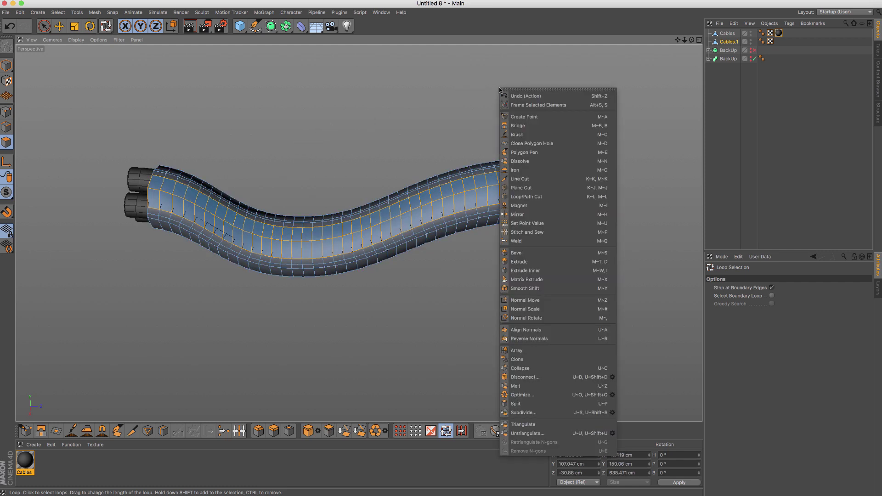
click(564, 342)
click(467, 310)
- Reverse the normals of the lower lengthwise strip, then select all sleeve polygons
mouse_move(464, 274)
alt+mouse_down()
mouse_move(262, 207)
mouse_move(245, 169)
alt+mouse_up()
key(ctrl+a)
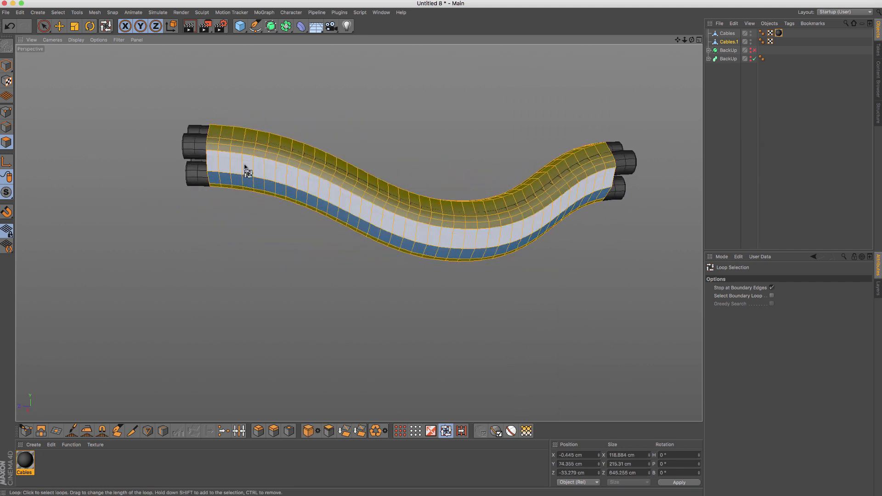
key(ctrl+shift+a)
click(257, 188)
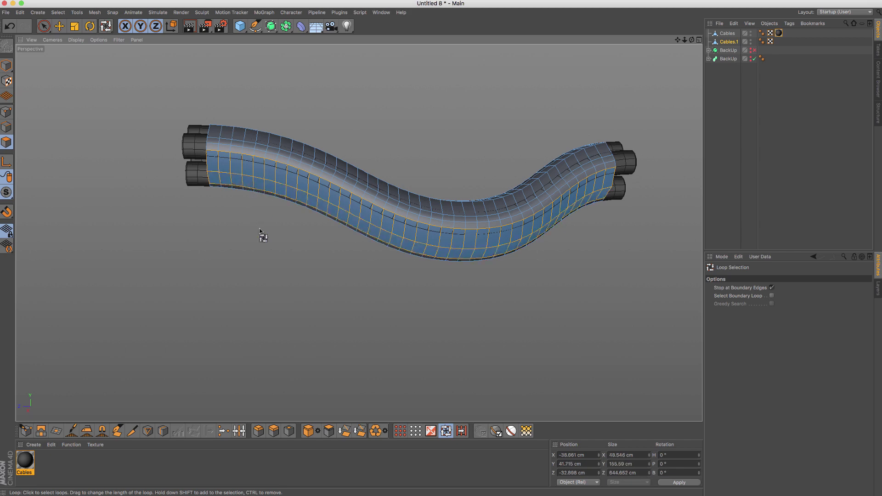
right_click(259, 230)
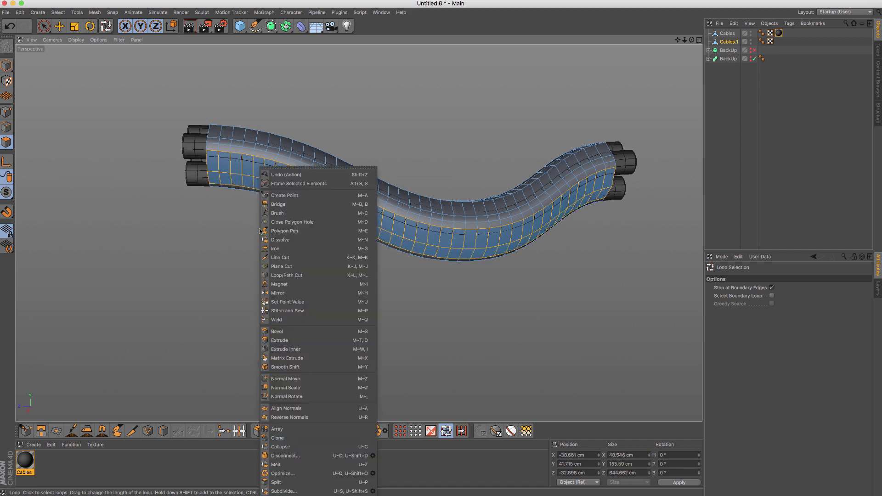
click(303, 418)
key(ctrl+shift+a)
key(ctrl+a)
mouse_move(295, 197)
alt+mouse_down()
mouse_move(345, 129)
mouse_move(436, 150)
mouse_move(368, 241)
mouse_move(295, 268)
mouse_move(170, 253)
mouse_move(492, 209)
mouse_move(413, 248)
mouse_move(230, 205)
mouse_move(475, 126)
mouse_move(358, 146)
mouse_move(455, 147)
mouse_move(358, 138)
mouse_move(367, 165)
mouse_move(456, 138)
mouse_move(366, 154)
mouse_move(431, 147)
mouse_move(416, 173)
alt+mouse_up()
- Extrude the sleeve polygons outward by 5.051 cm to give the sheath thickness
right_click(419, 103)
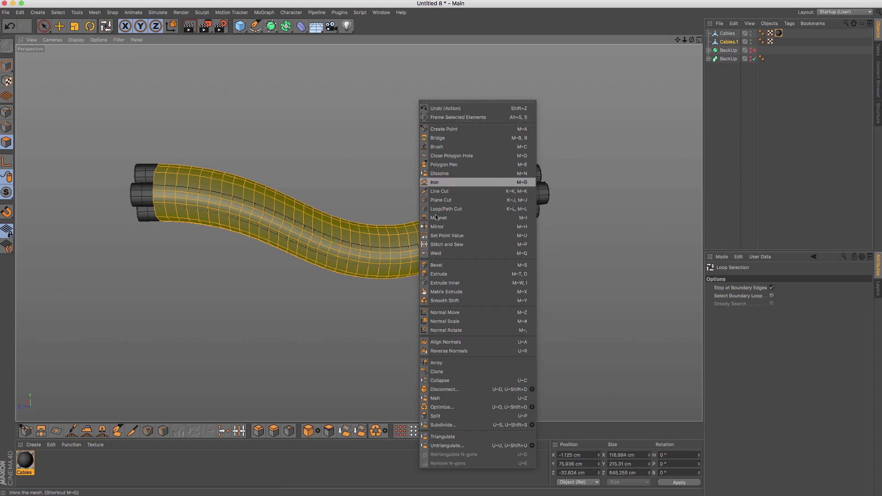
click(457, 274)
mouse_move(469, 274)
mouse_down()
mouse_move(490, 272)
mouse_move(373, 240)
mouse_move(512, 229)
mouse_move(434, 188)
mouse_move(378, 183)
mouse_move(431, 171)
mouse_move(411, 170)
mouse_up()
alt+middle_drag(410, 170, 435, 176)
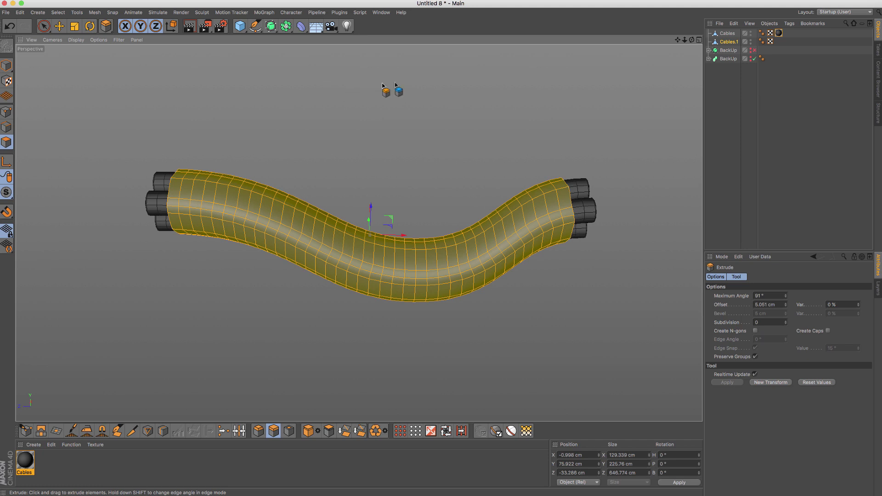
- Subdivide the sleeve polygons, then deselect and look at the cable ends
right_click(453, 72)
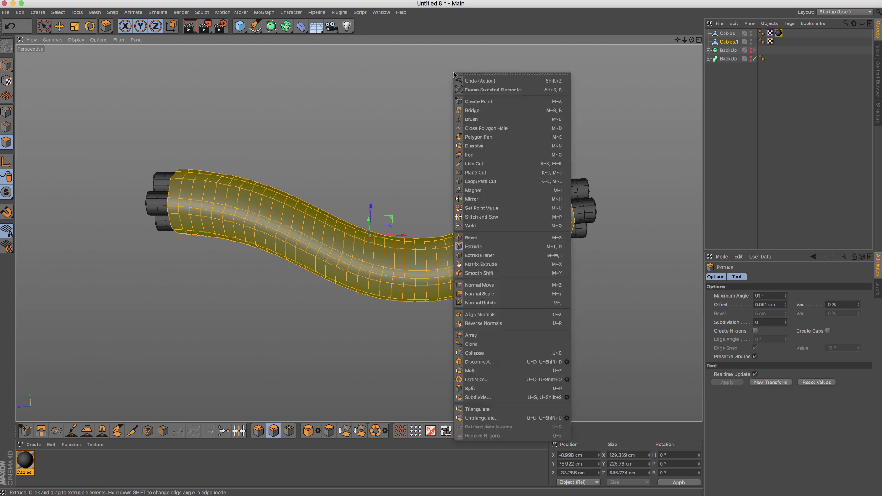
click(521, 398)
mouse_move(549, 383)
mouse_down()
mouse_move(557, 311)
mouse_move(386, 102)
mouse_up()
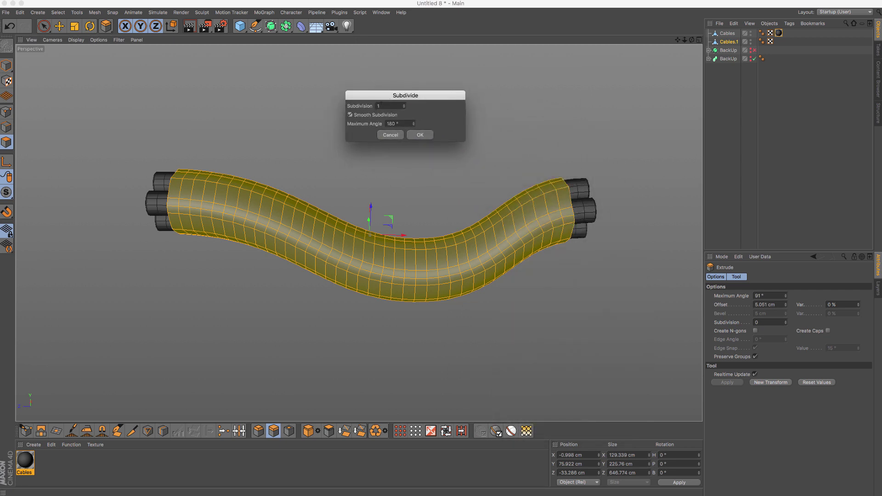
click(418, 135)
click(283, 175)
alt+drag(283, 174, 240, 166)
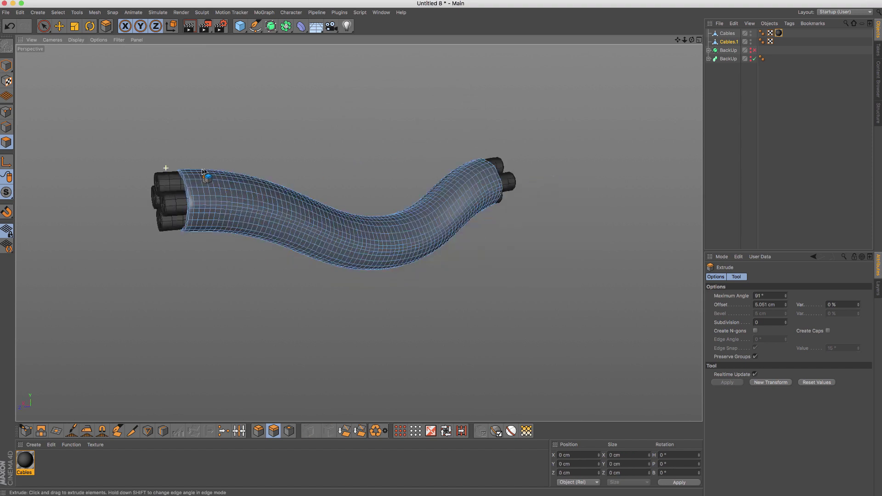
- Undo the subdivision and orbit until the capped cable ends face the viewer
key(ctrl+z)
key(ctrl+z)
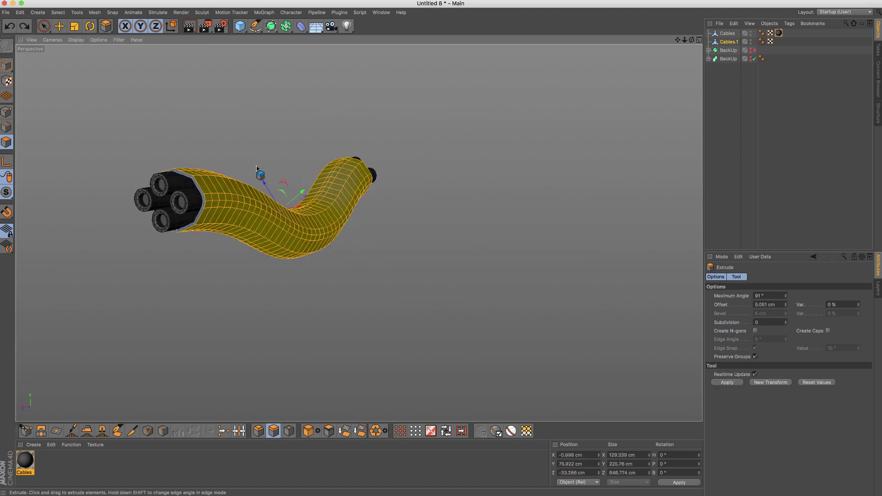
alt+drag(298, 138, 263, 139)
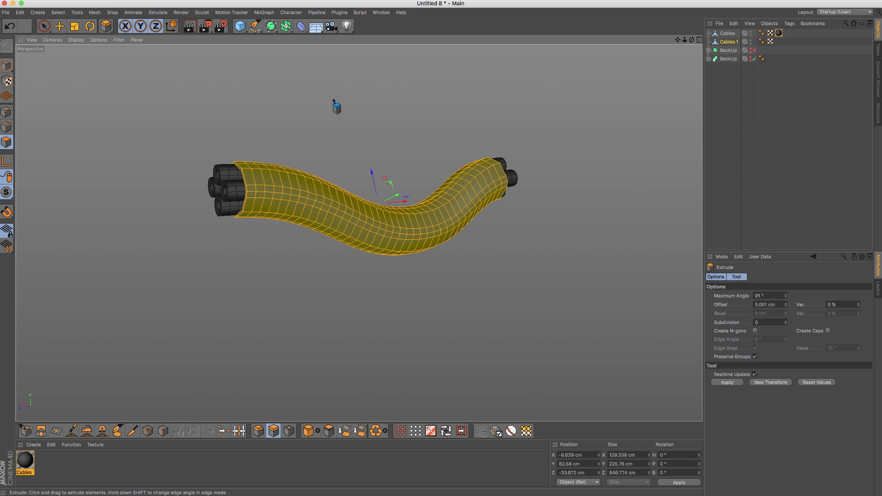
alt+drag(243, 167, 414, 154)
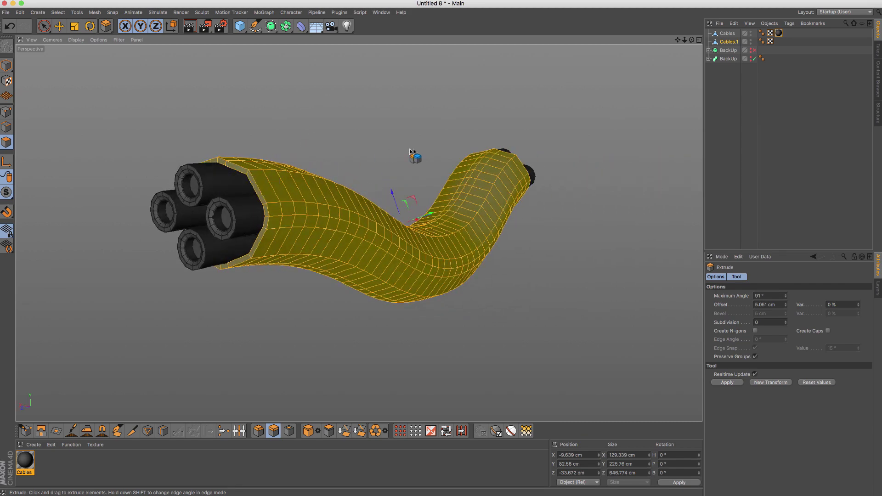
scroll(273, 159, up, 5)
scroll(321, 179, down, 5)
mouse_move(362, 196)
alt+mouse_down()
mouse_move(436, 212)
mouse_move(472, 204)
mouse_move(374, 168)
mouse_move(429, 85)
alt+mouse_up()
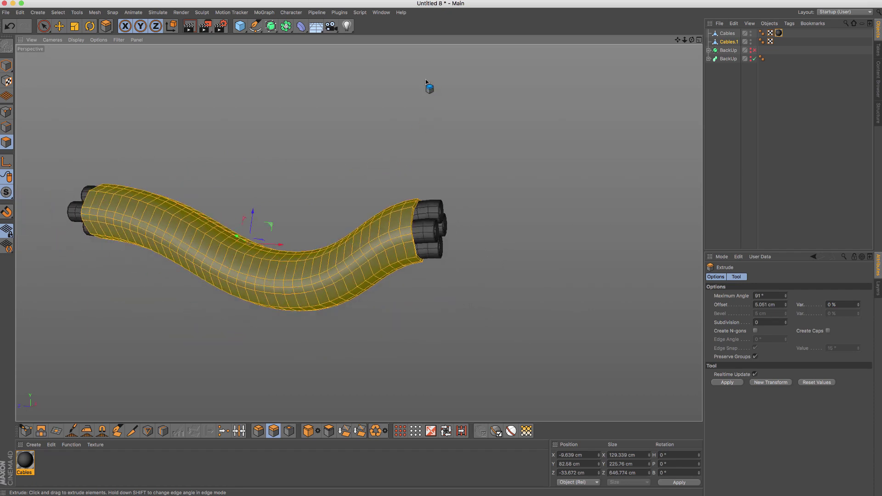
- Split the selected polygons into a new object, then undo the split
right_click(427, 81)
click(441, 398)
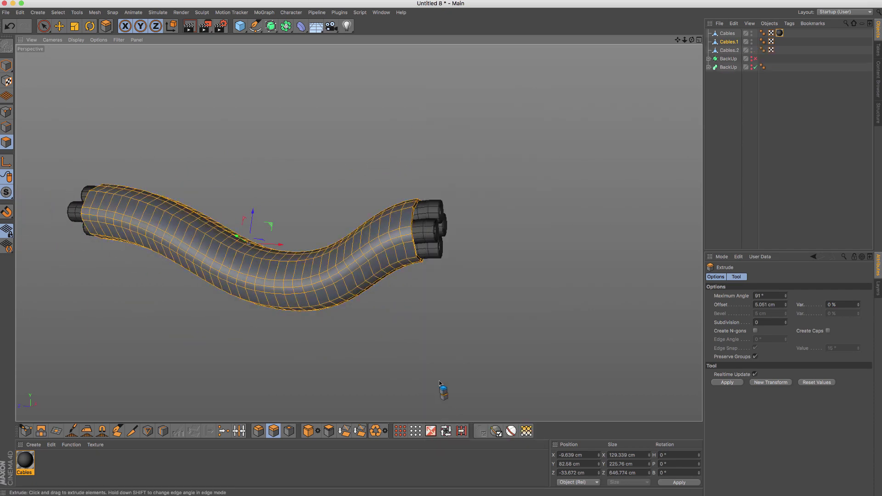
key(ctrl+z)
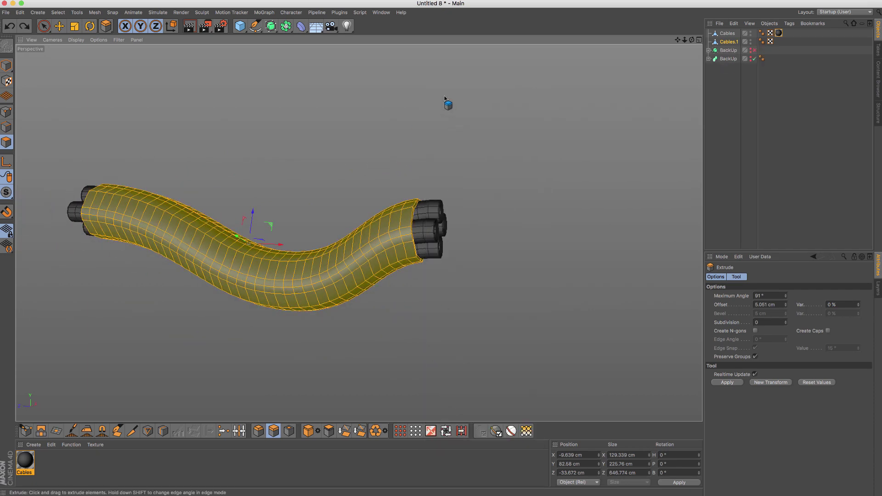
- Subdivide the sheath mesh, deselect it, and orbit to inspect the denser grid
right_click(447, 106)
click(468, 421)
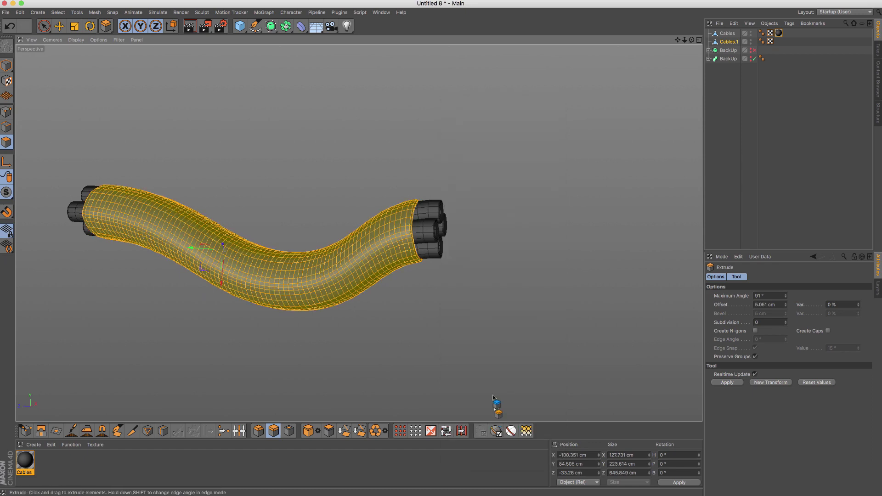
click(473, 339)
scroll(295, 246, up, 2)
scroll(314, 248, up, 2)
mouse_move(314, 248)
alt+mouse_down()
mouse_move(276, 191)
mouse_move(368, 199)
mouse_move(233, 198)
mouse_move(379, 198)
mouse_move(244, 188)
mouse_move(356, 163)
mouse_move(305, 175)
alt+mouse_up()
scroll(222, 203, up, 2)
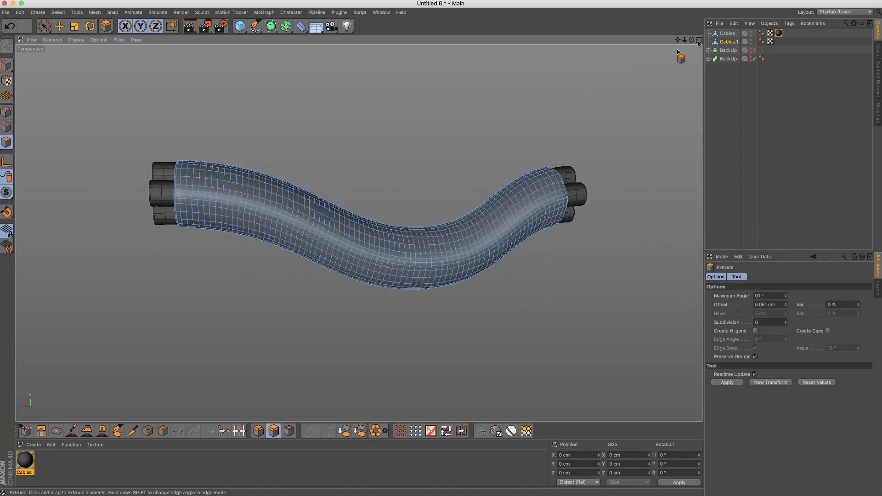
- Rename the sheath Cables.1 to Cloth and move it above Cables
click(728, 34)
double_click(729, 42)
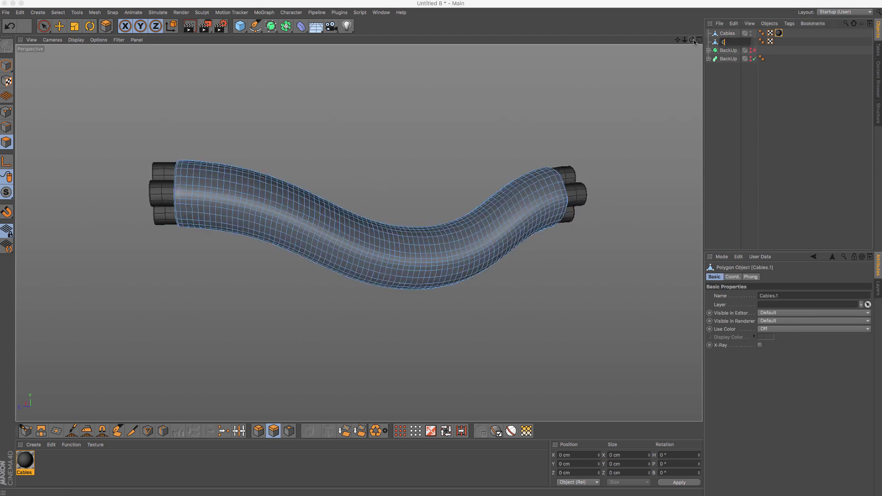
key(Return)
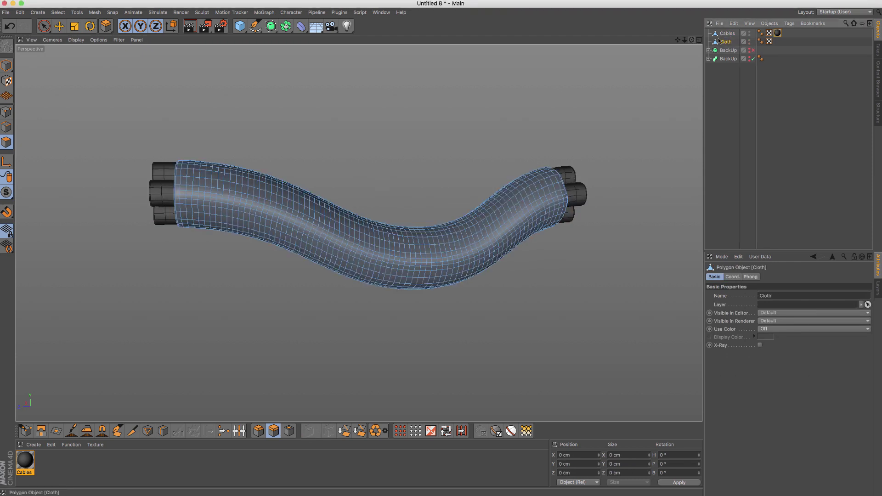
drag(725, 32, 731, 35)
- Duplicate the Cables material as Cloth with colour at 6% saturation, 21% brightness
click(43, 26)
middle_drag(215, 116, 283, 134)
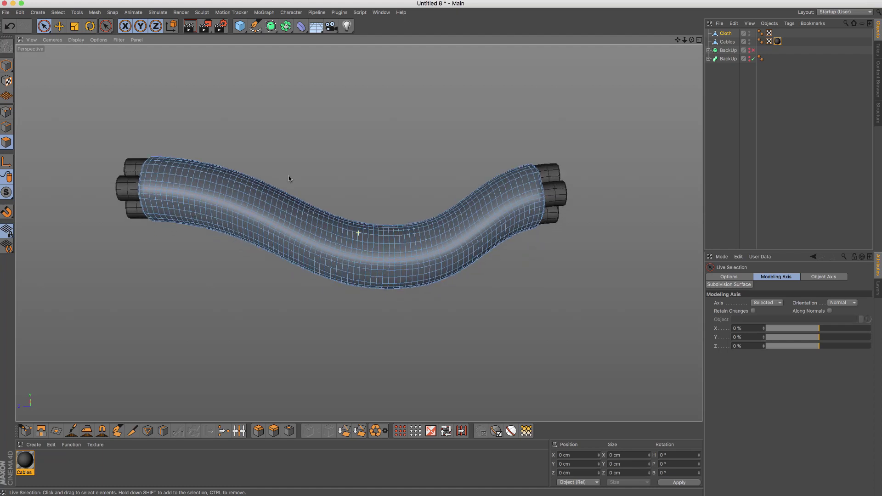
ctrl+drag(27, 461, 46, 461)
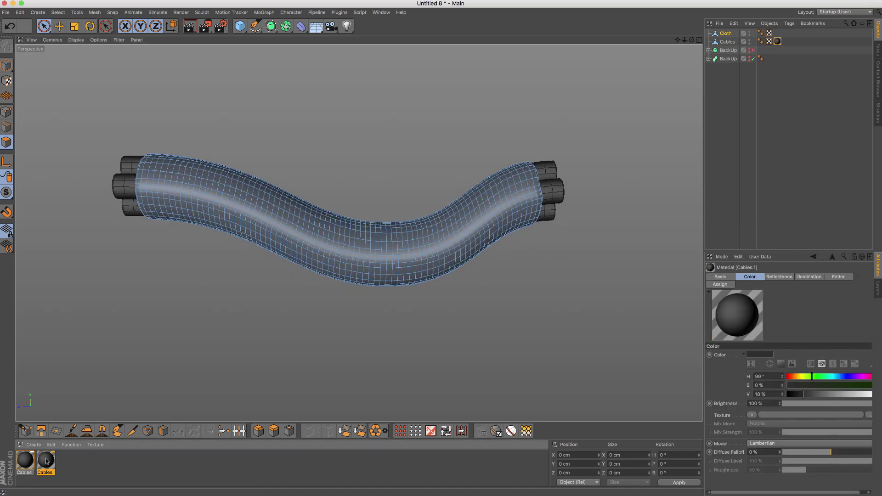
double_click(47, 461)
text(Cloth)
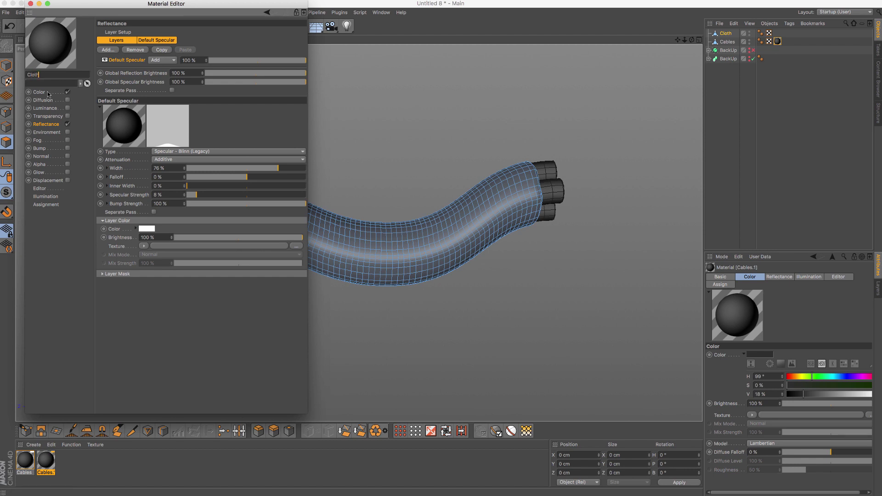
click(48, 93)
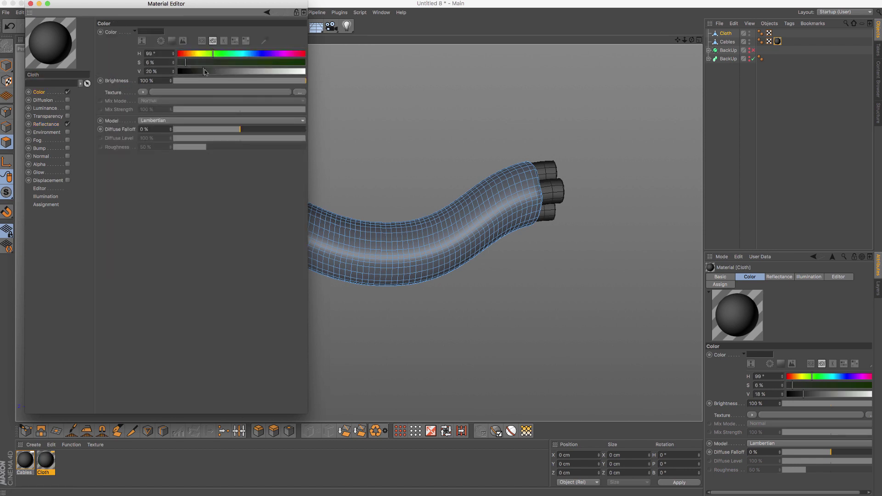
click(30, 3)
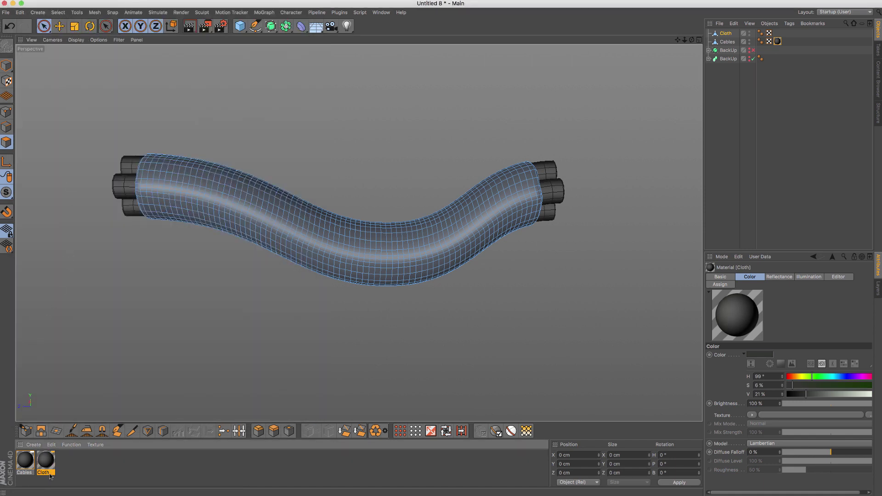
- Apply the Cloth material to the Cloth sheath and deselect it
drag(723, 33, 724, 34)
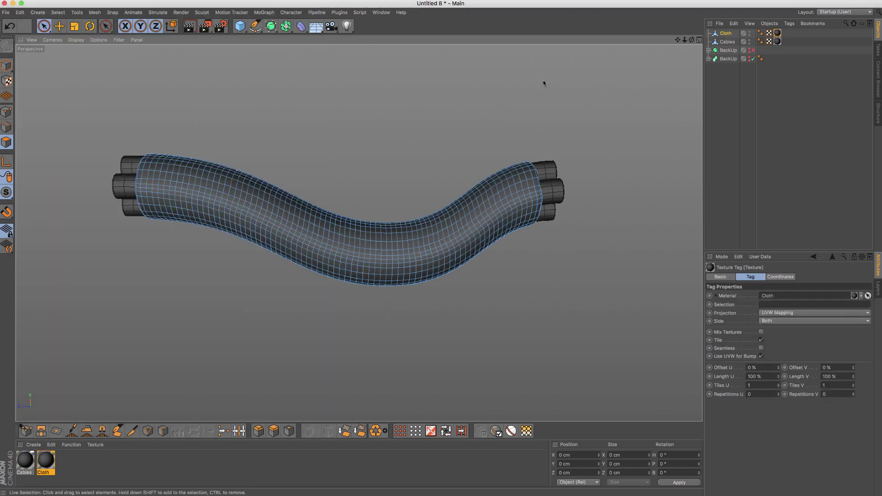
click(141, 95)
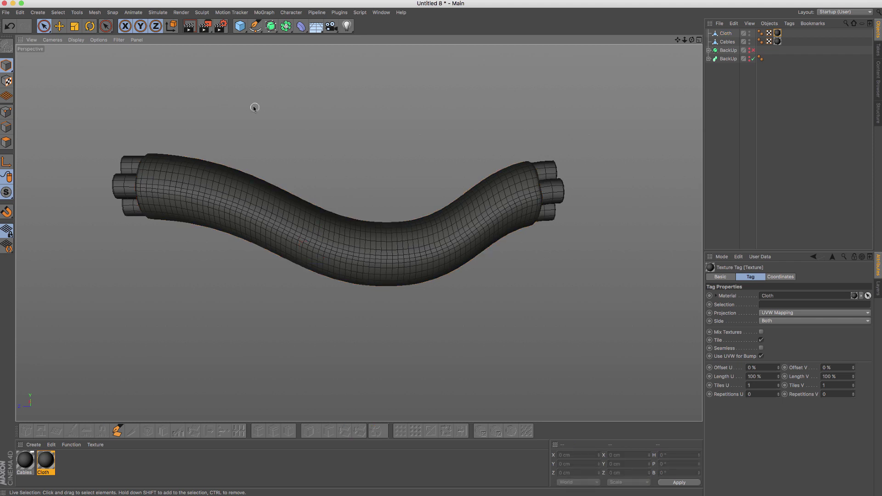
mouse_move(254, 106)
alt+mouse_down()
mouse_move(258, 150)
mouse_move(305, 142)
mouse_move(263, 162)
mouse_move(273, 166)
alt+mouse_up()
- Switch the viewport to Gouraud Shading, then select Cloth in Polygon mode
key(n)
key(a)
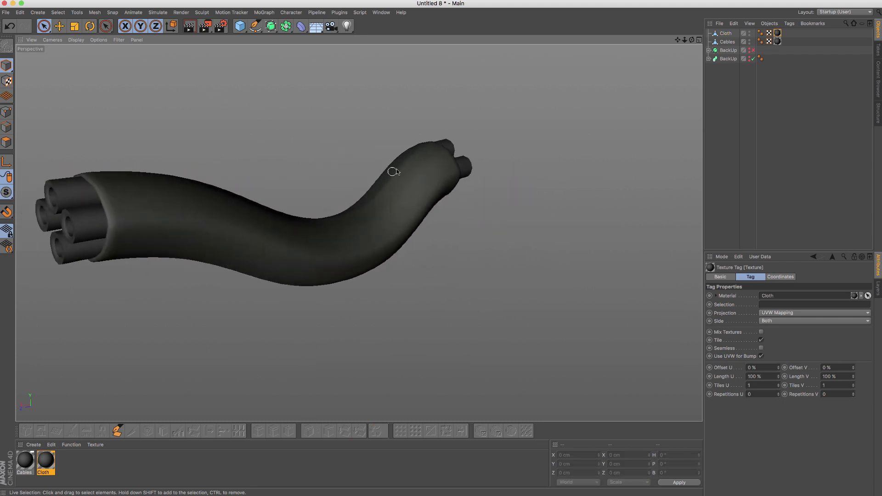
alt+drag(223, 180, 211, 160)
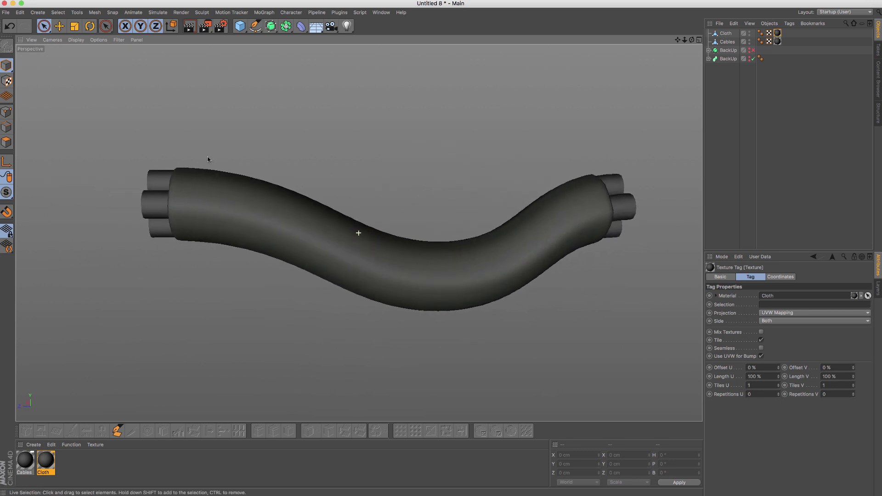
click(729, 36)
click(6, 141)
- Loop-select two polygon rings, one near each end of the sheath
key(o)
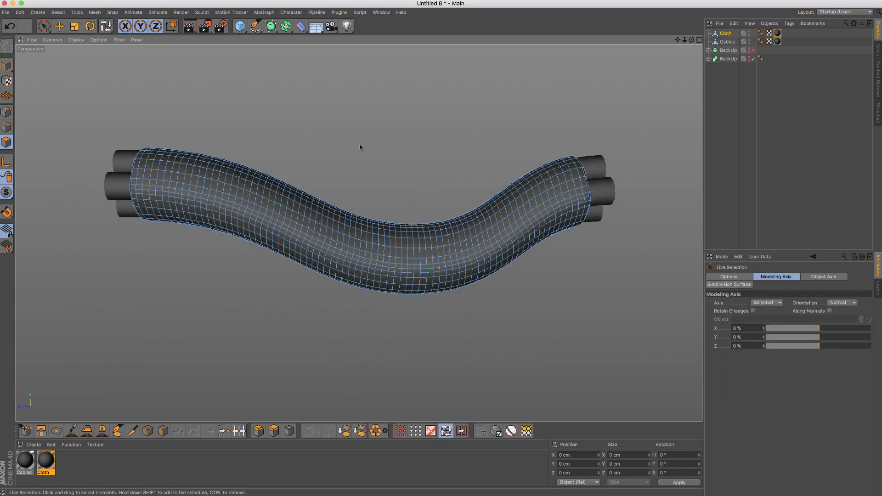
key(u)
key(l)
click(542, 196)
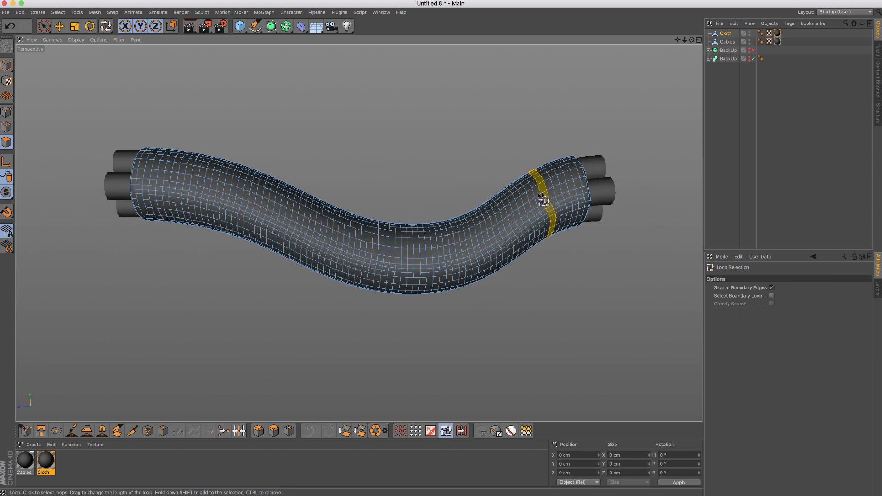
click(521, 218)
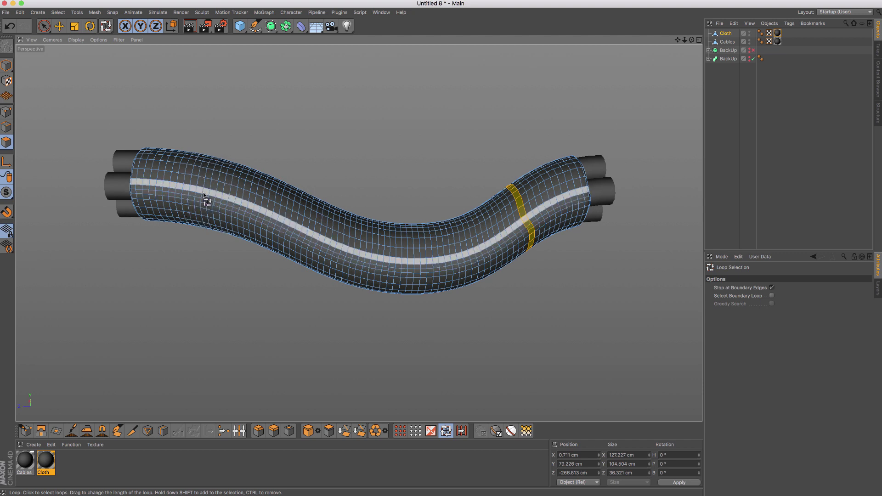
shift+click(204, 201)
alt+drag(328, 139, 320, 136)
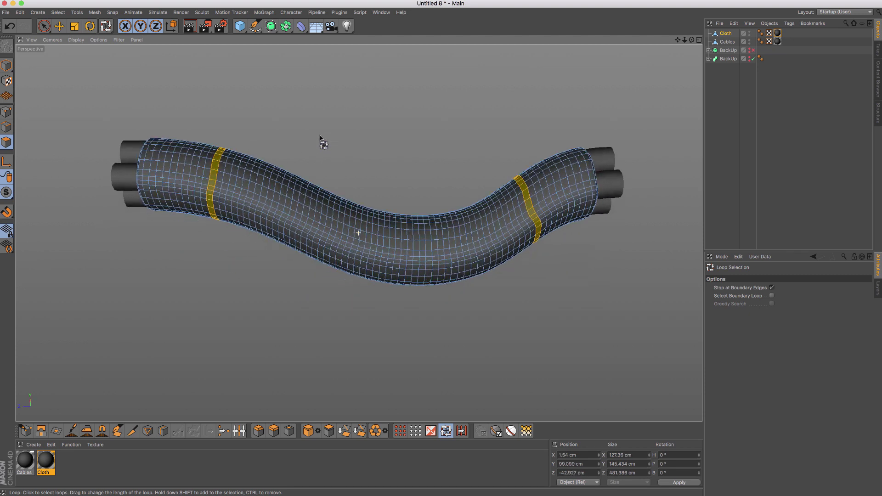
- Split the two rings into Cloth.1 and move it to the top of the list
right_click(343, 119)
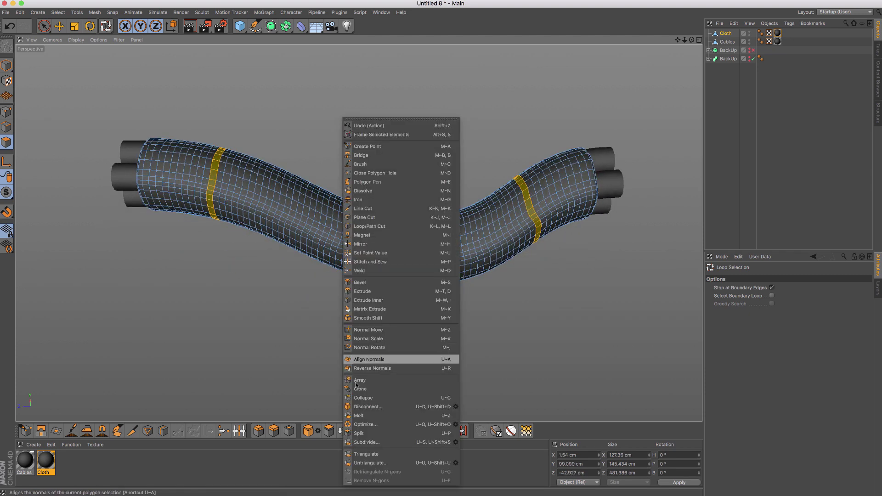
click(367, 432)
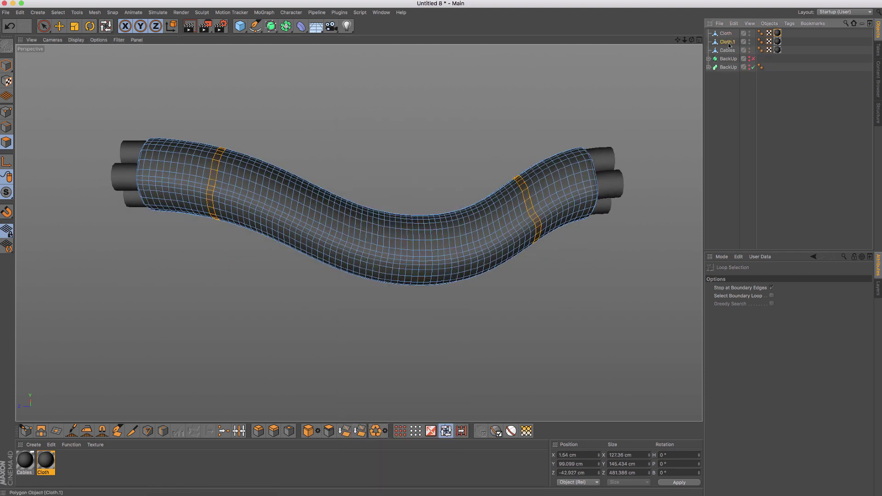
drag(727, 42, 727, 35)
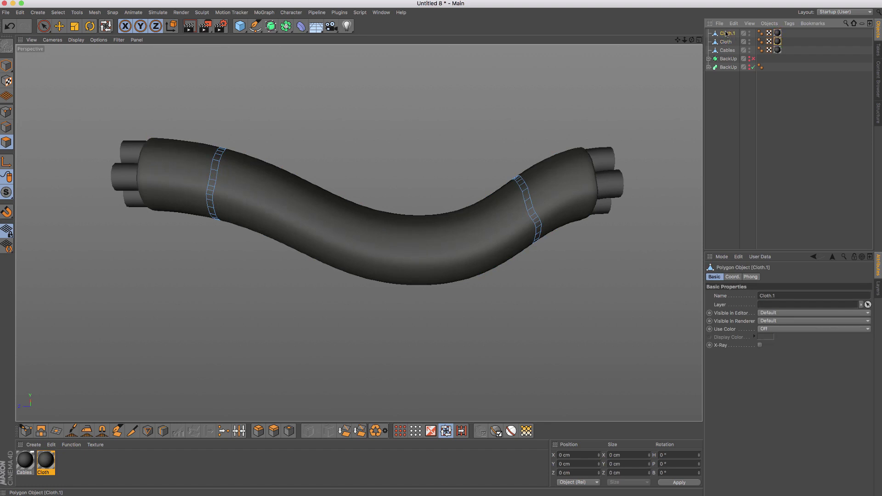
- Extrude the Cloth.1 rings outward 3.929 cm and parent them under a Subdivision Surface
key(u)
key(l)
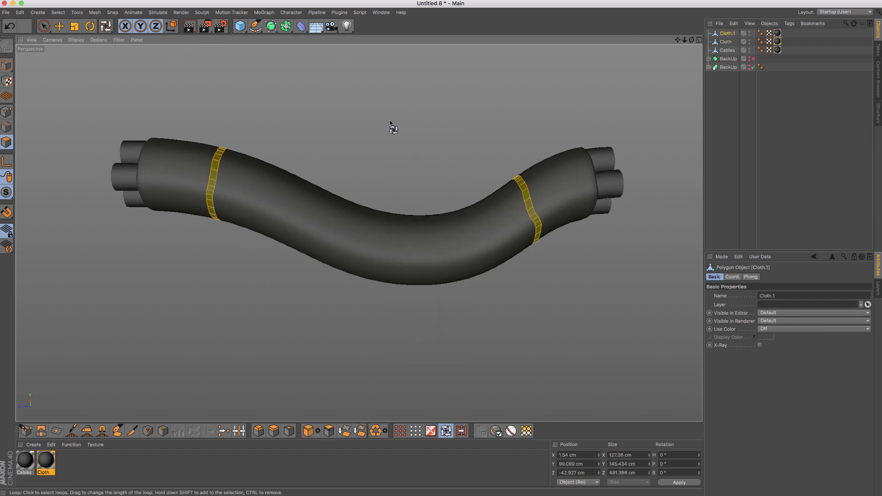
key(d)
drag(391, 120, 403, 117)
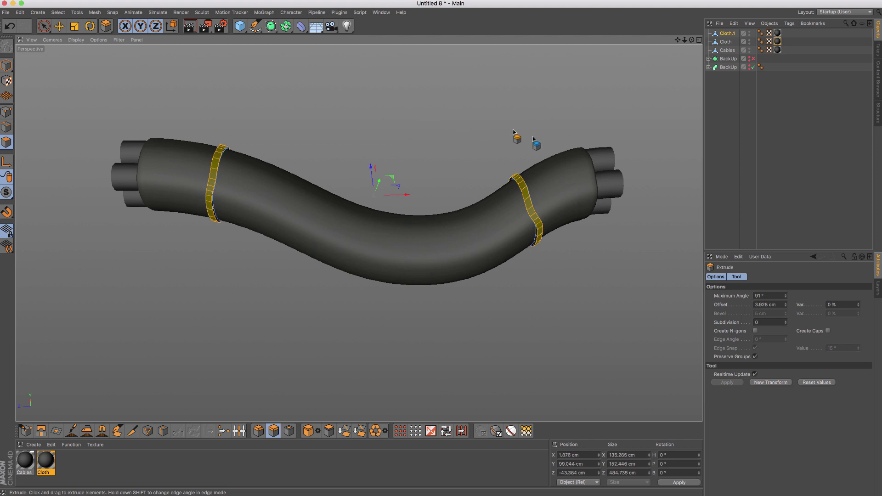
scroll(533, 137, up, 3)
scroll(571, 153, up, 2)
scroll(469, 149, up, 3)
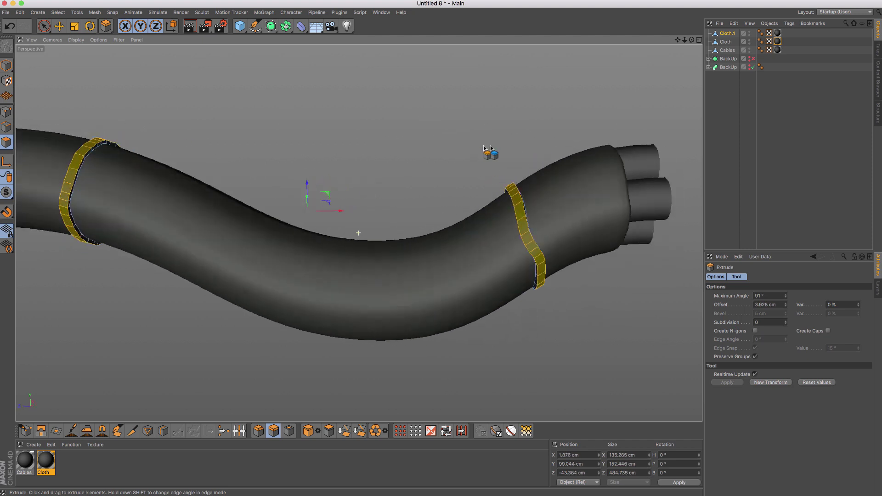
scroll(487, 151, down, 1)
alt+click(271, 26)
- Collapse the Subdivision Surface over Cloth.1 and rename it Belt
scroll(418, 110, down, 2)
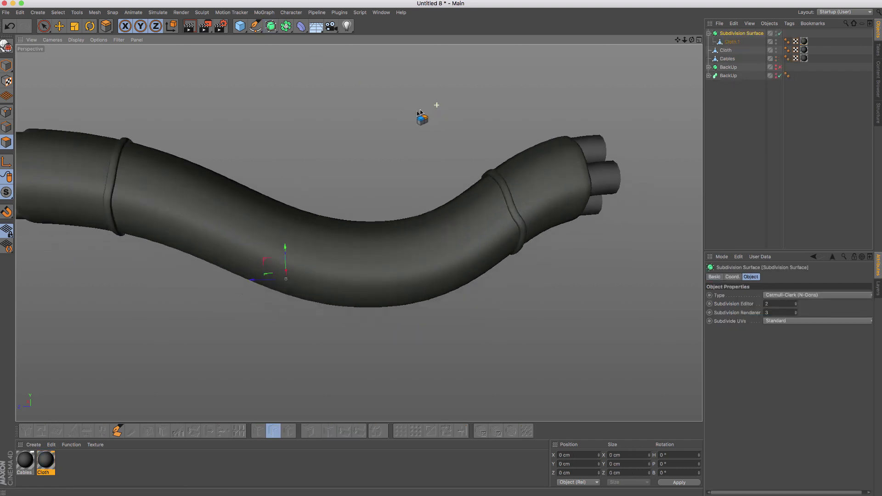
scroll(419, 112, down, 2)
alt+drag(392, 129, 429, 120)
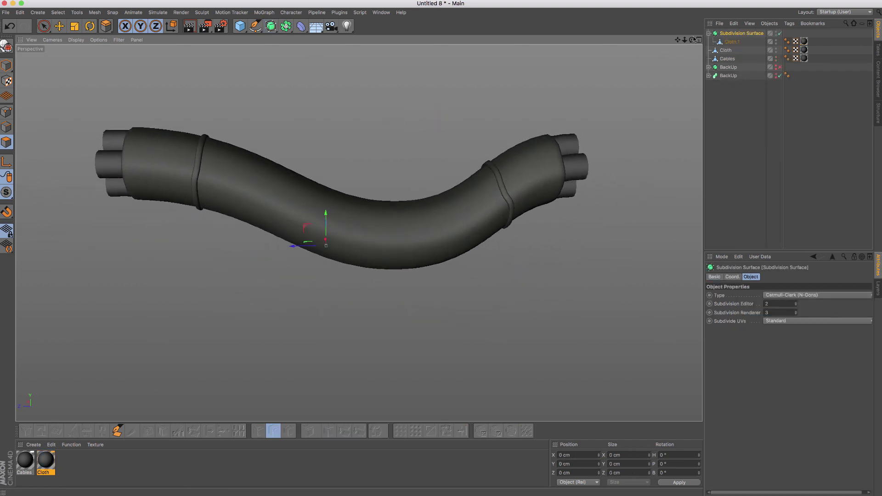
click(710, 33)
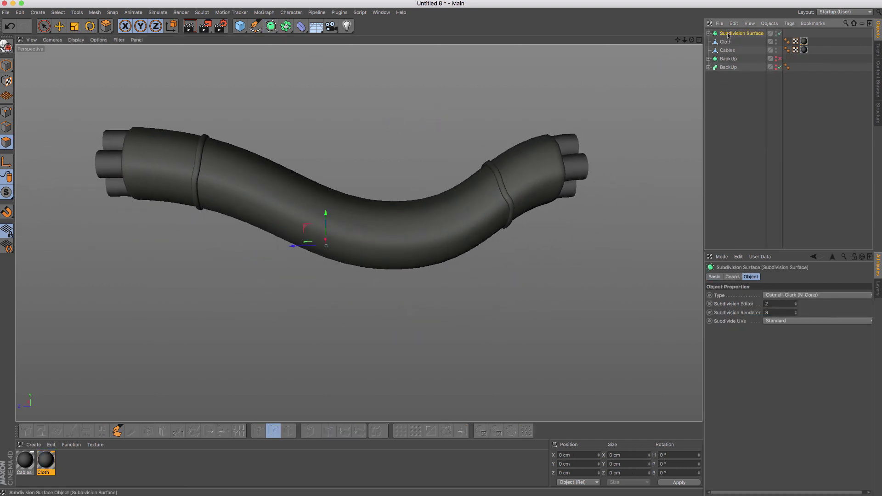
double_click(728, 34)
text(Belt)
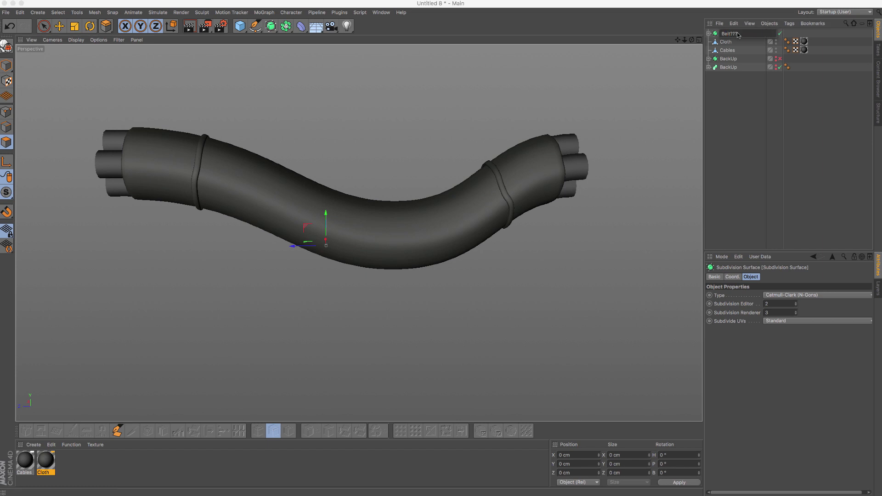
key(Return)
double_click(730, 33)
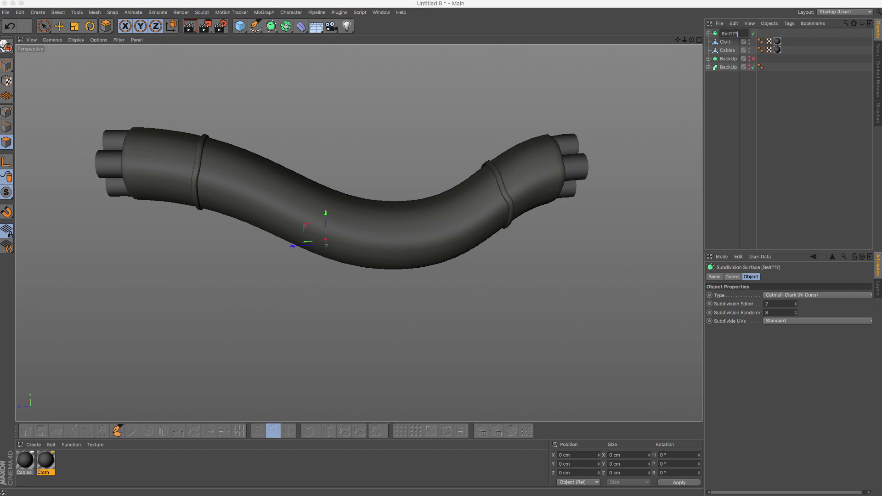
key(Return)
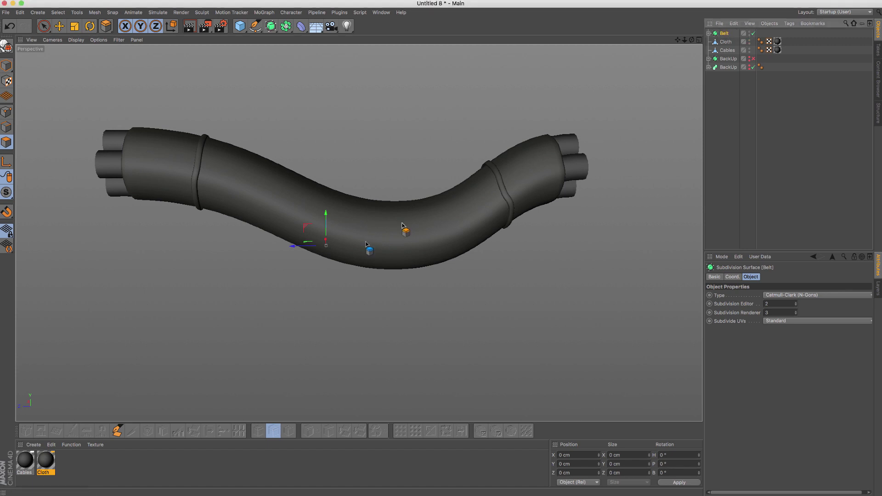
click(43, 26)
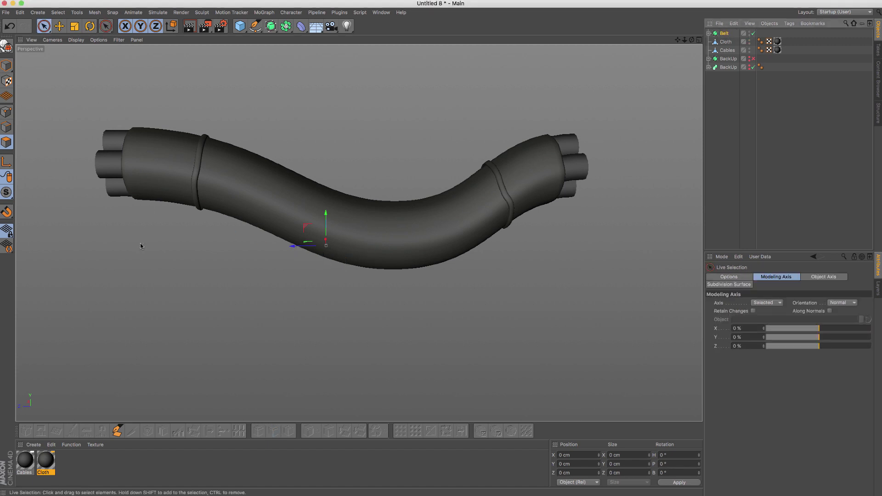
click(726, 42)
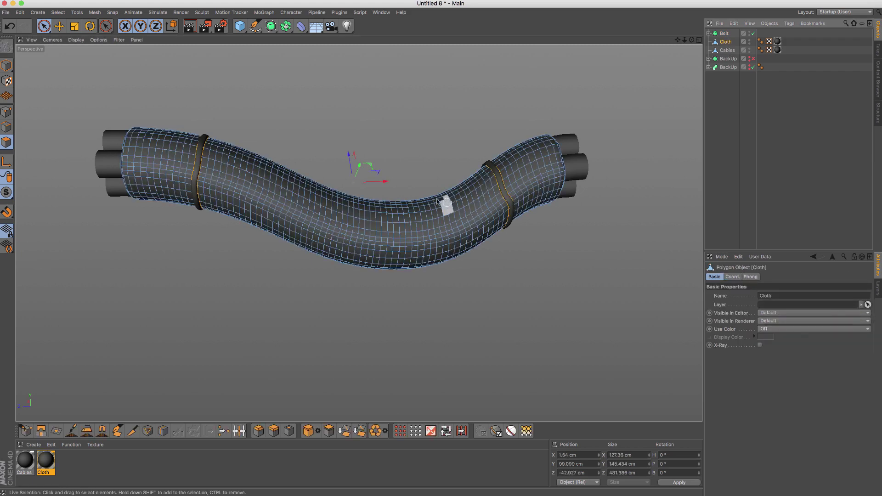
click(387, 148)
scroll(387, 149, up, 1)
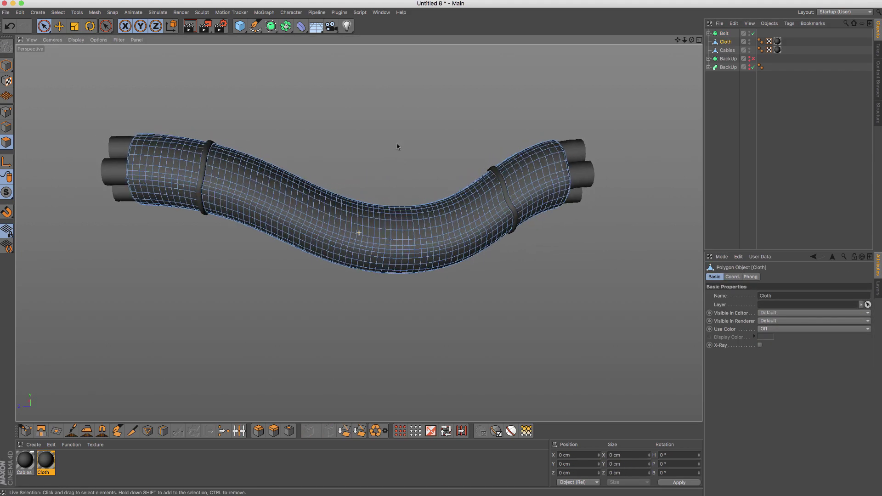
scroll(399, 144, up, 2)
scroll(276, 172, up, 3)
alt+drag(291, 165, 297, 157)
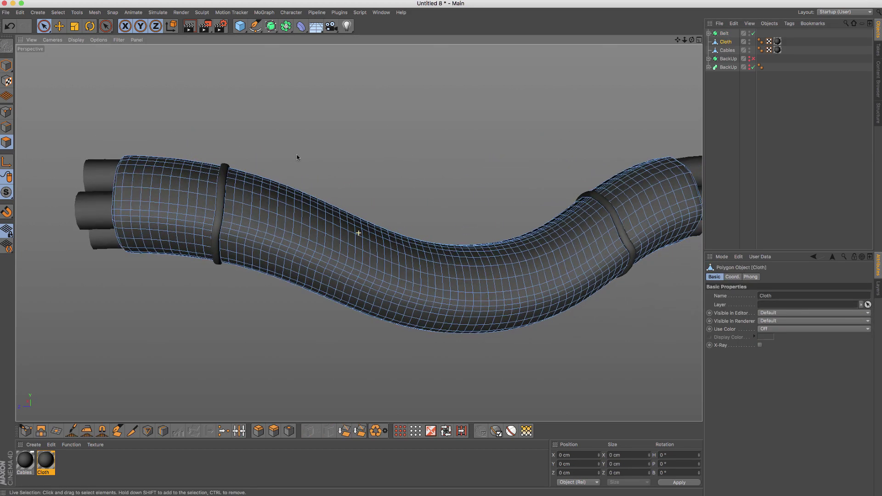
click(750, 32)
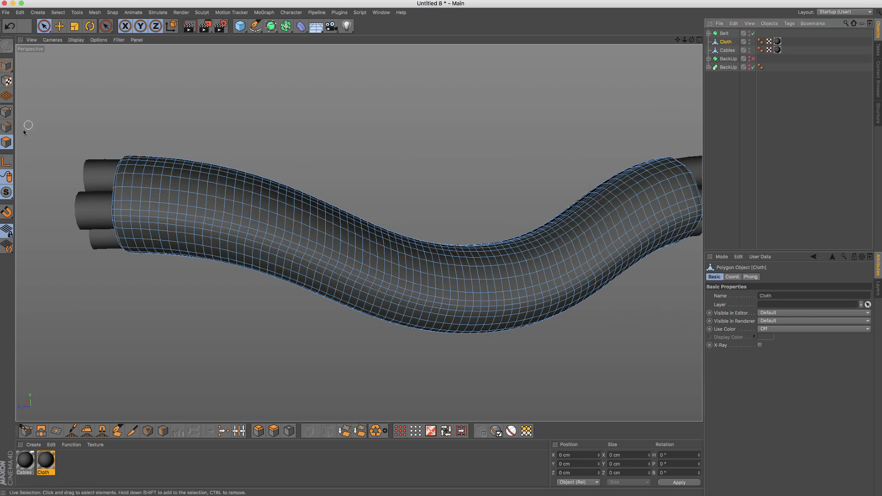
click(750, 32)
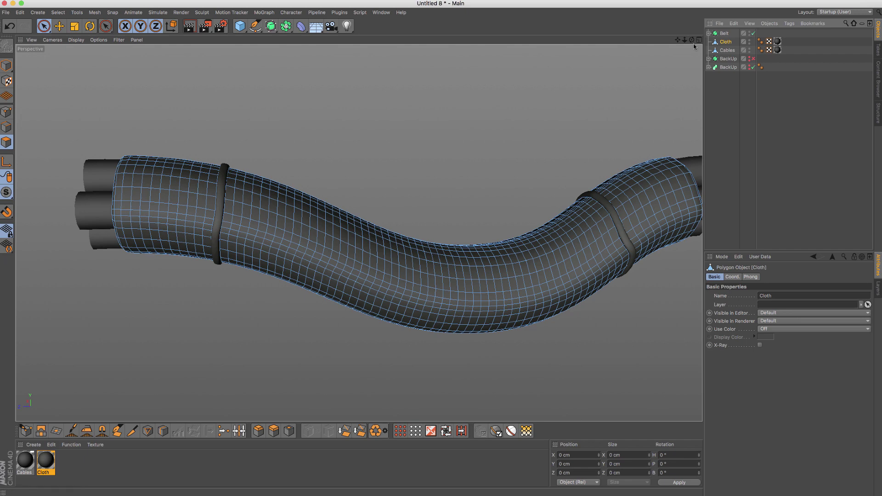
scroll(218, 188, up, 5)
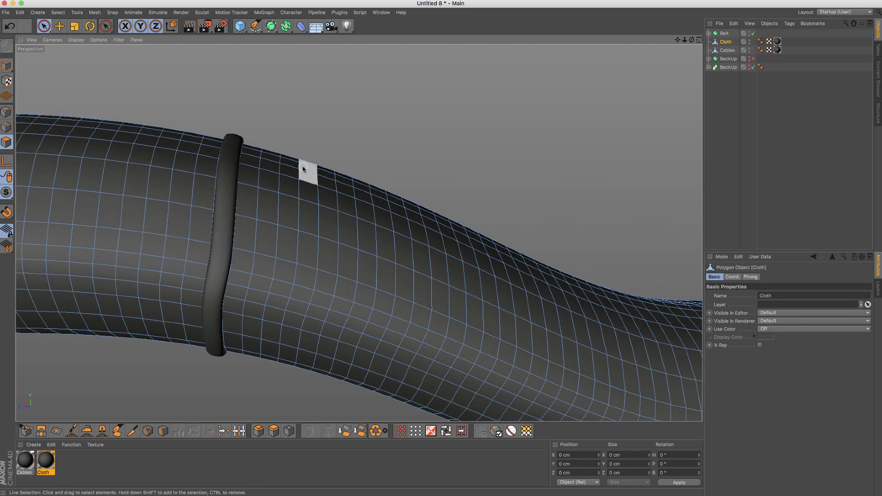
- Cut an edge loop through the cloth at the left belt, centred at 50%
key(k)
key(l)
alt+drag(250, 185, 225, 182)
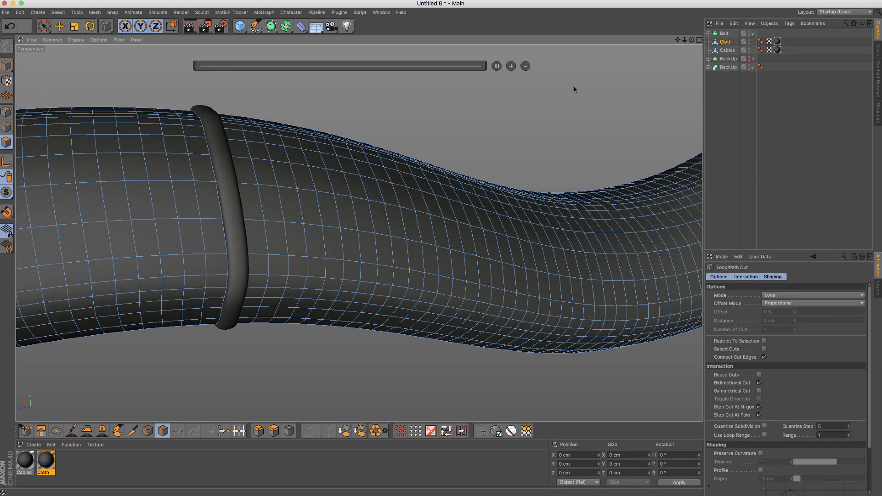
click(227, 184)
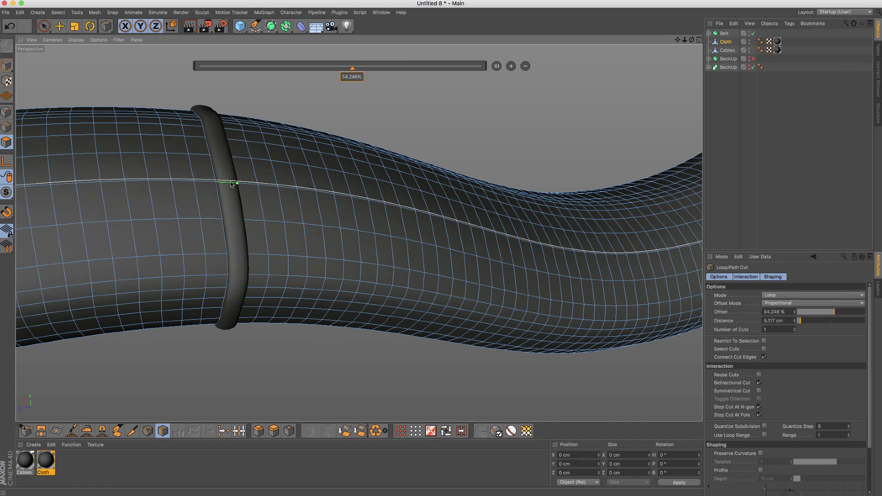
click(497, 67)
- Add a second 50% loop cut at the right belt, then hide Belt
mouse_move(557, 118)
alt+mouse_down()
mouse_move(546, 138)
mouse_move(346, 217)
mouse_move(356, 232)
mouse_move(472, 184)
alt+mouse_up()
scroll(444, 184, up, 3)
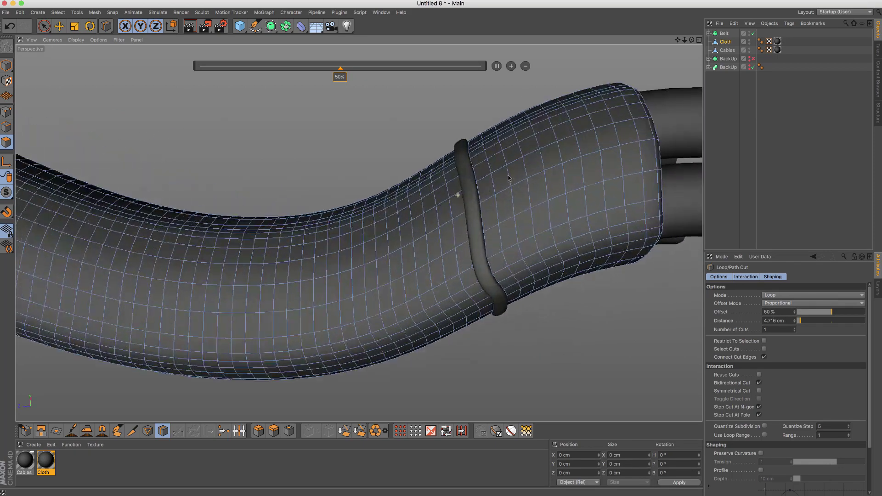
scroll(444, 184, up, 1)
click(497, 67)
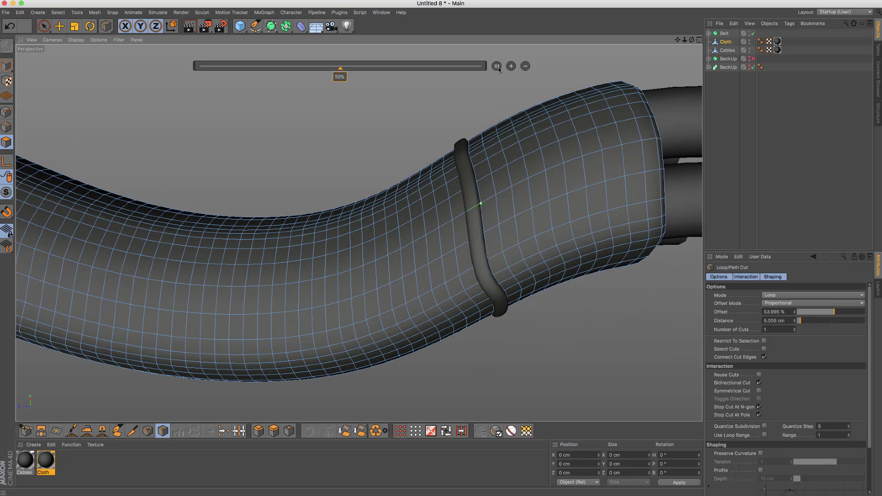
click(749, 33)
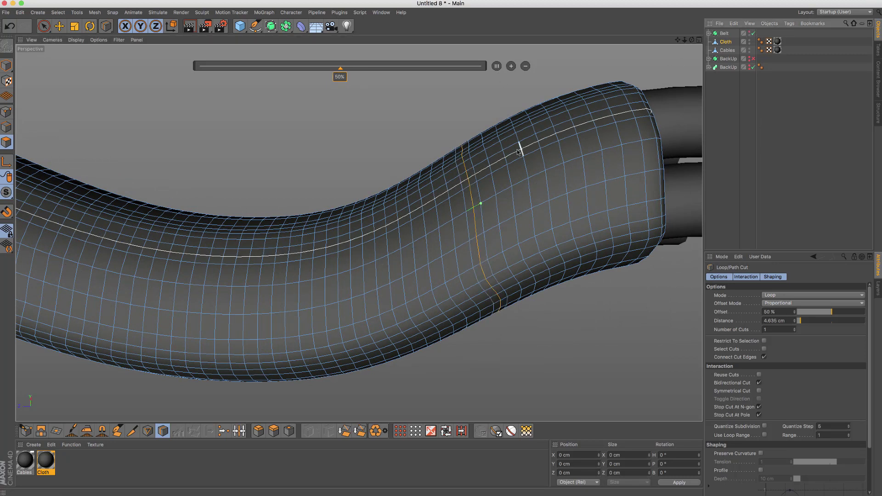
key(u)
key(l)
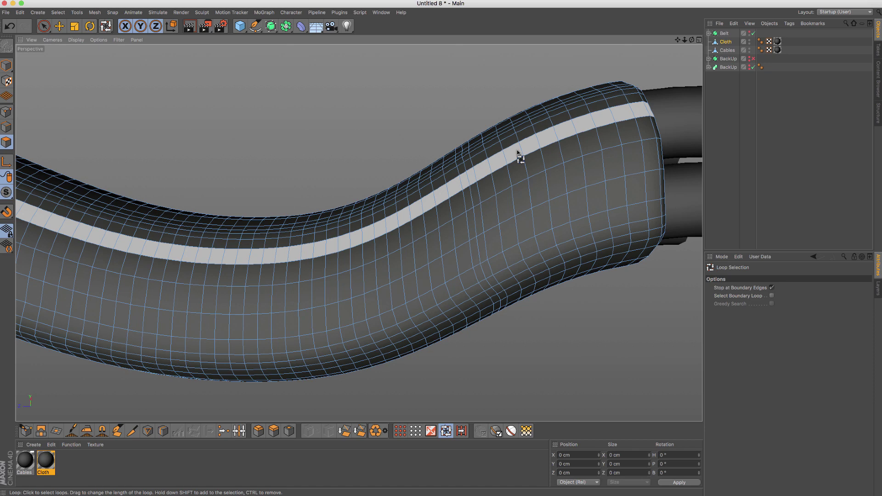
- In Points mode, select the new point loops beneath both belt positions
key(Return)
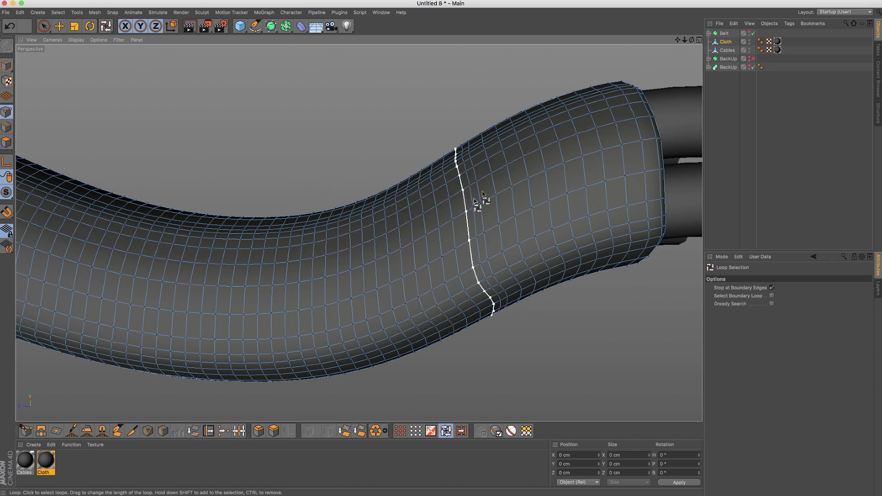
click(473, 198)
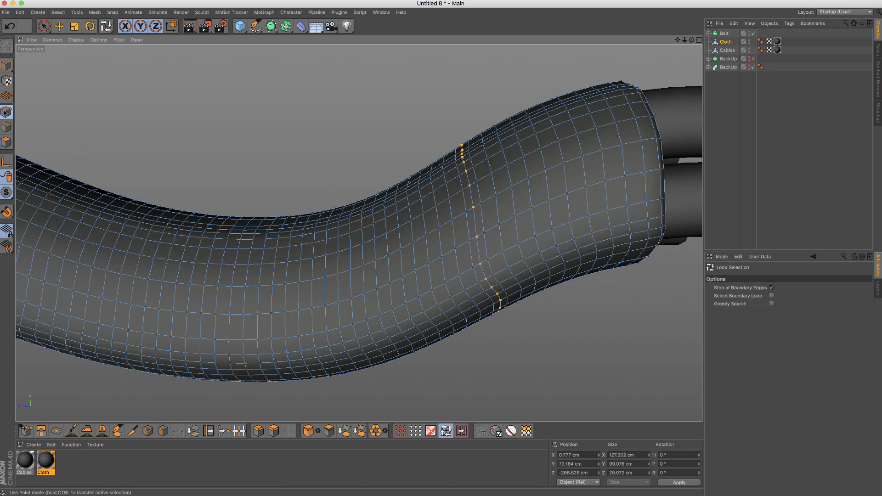
mouse_move(366, 146)
alt+mouse_down()
mouse_move(269, 166)
mouse_move(217, 191)
alt+mouse_up()
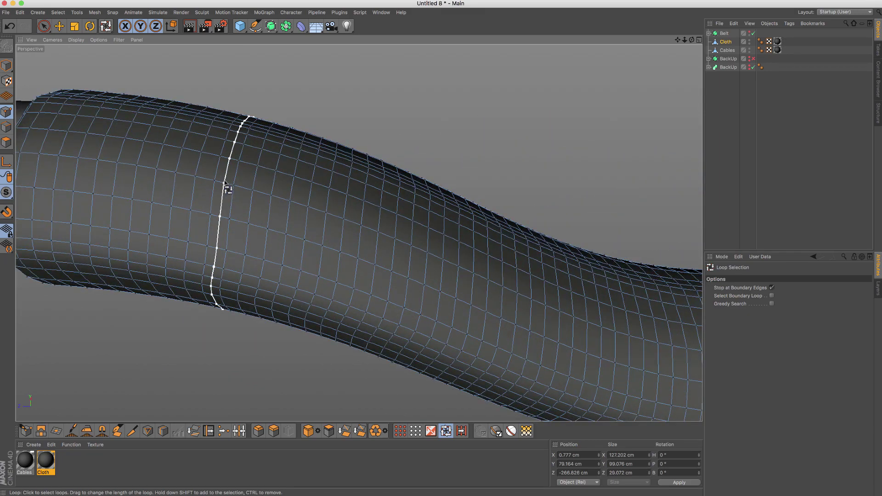
alt+right_drag(299, 168, 209, 209)
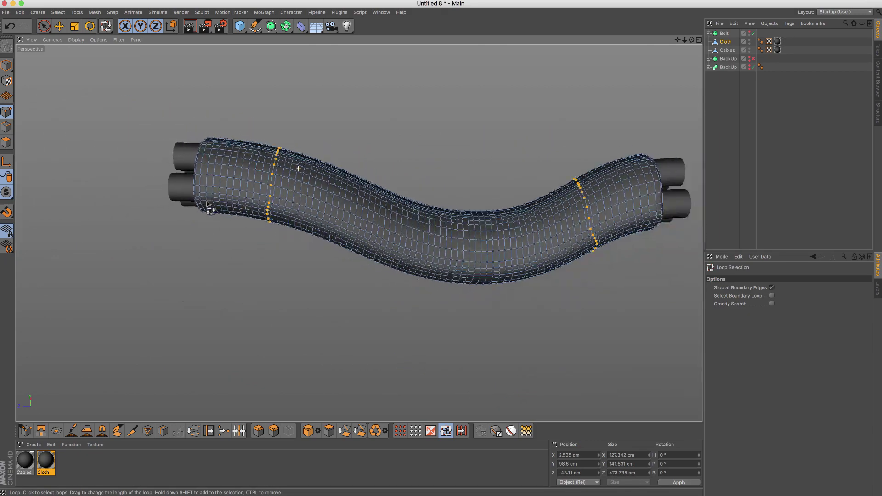
mouse_move(209, 209)
alt+mouse_down()
mouse_move(390, 165)
mouse_move(306, 173)
mouse_move(366, 166)
mouse_move(368, 152)
alt+mouse_up()
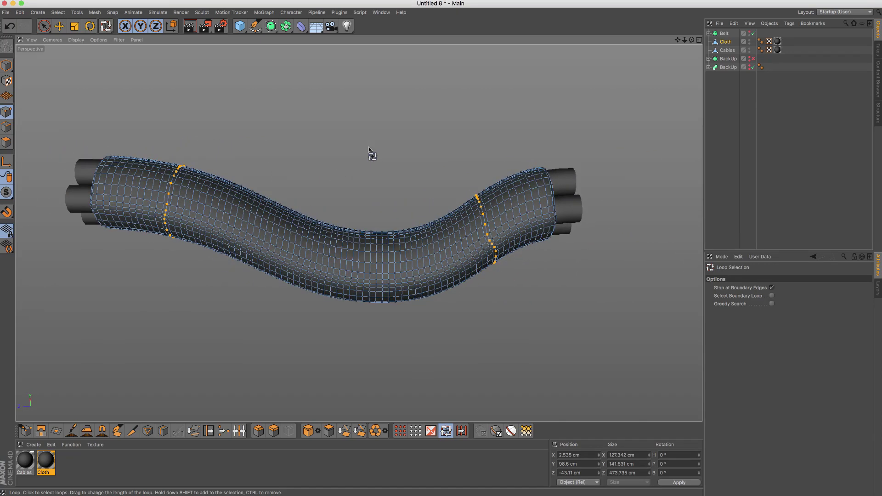
- Add Cloth and Cloth Belt tags to the sheath, pinning its point loops to Cloth.1
right_click(727, 43)
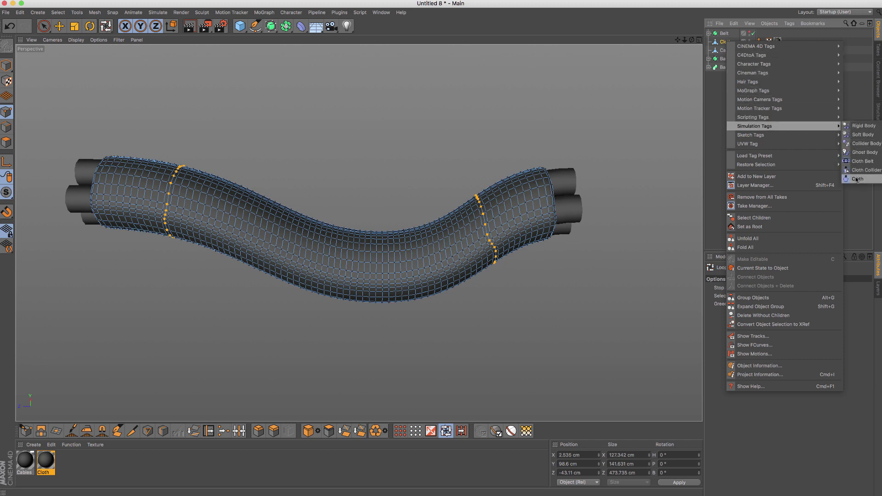
click(858, 180)
right_click(724, 44)
mouse_move(754, 126)
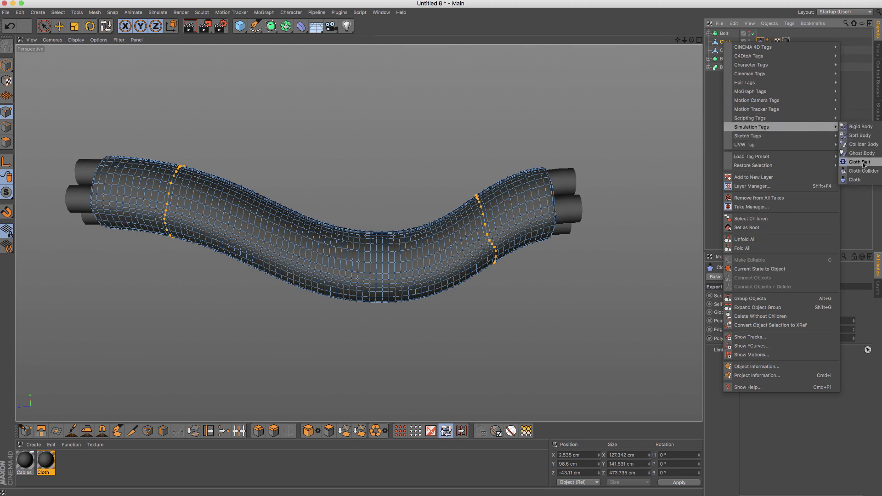
click(867, 165)
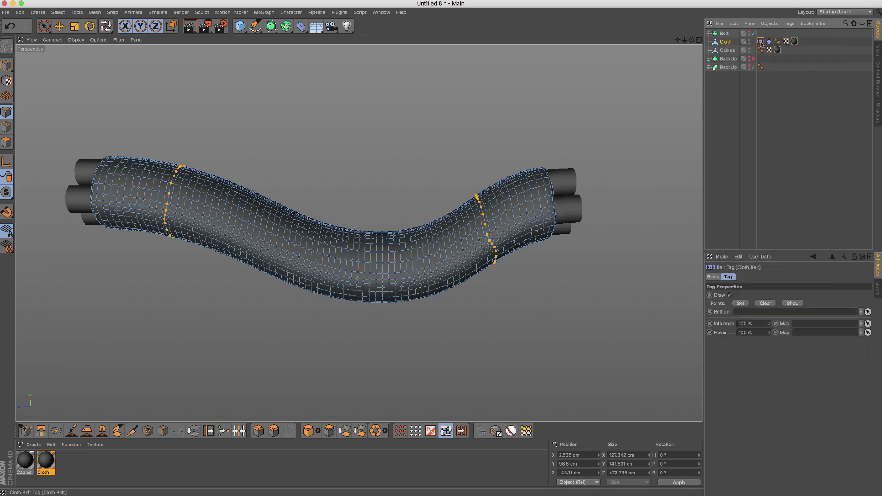
click(708, 34)
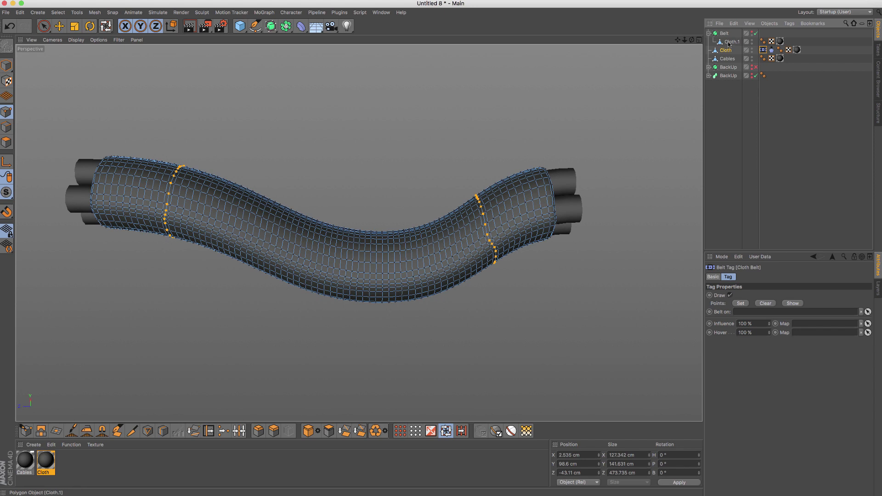
drag(754, 216, 747, 312)
click(743, 305)
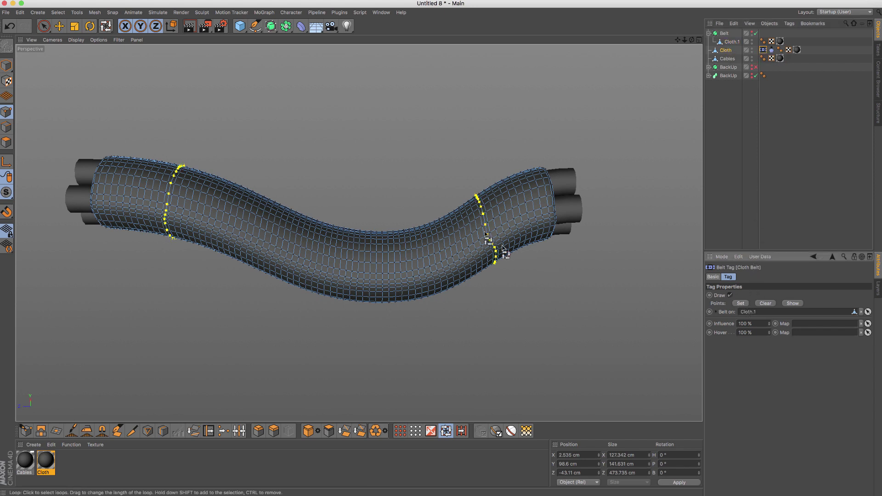
- Give the Cables object a simulation tag so it collides with the cloth
click(730, 60)
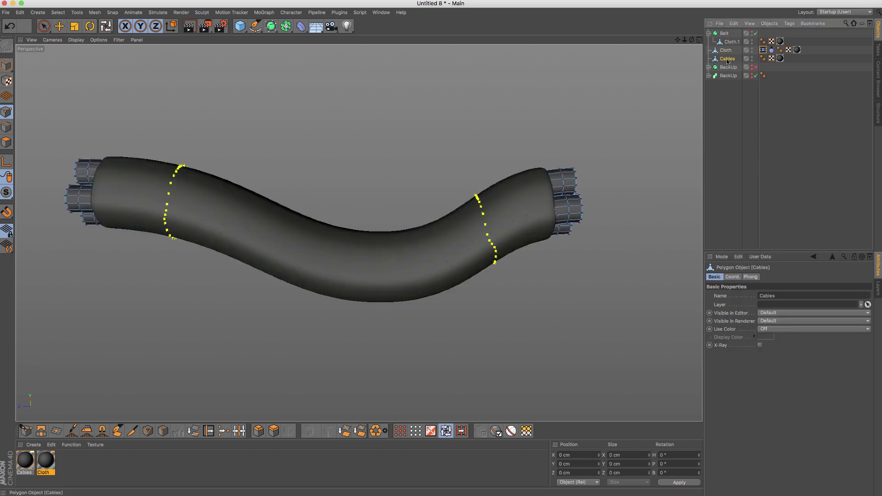
right_click(727, 61)
mouse_move(755, 145)
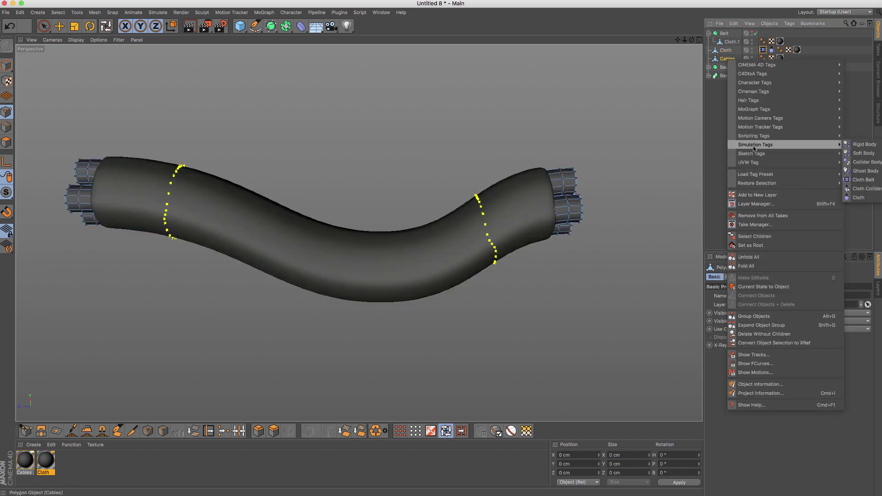
click(862, 192)
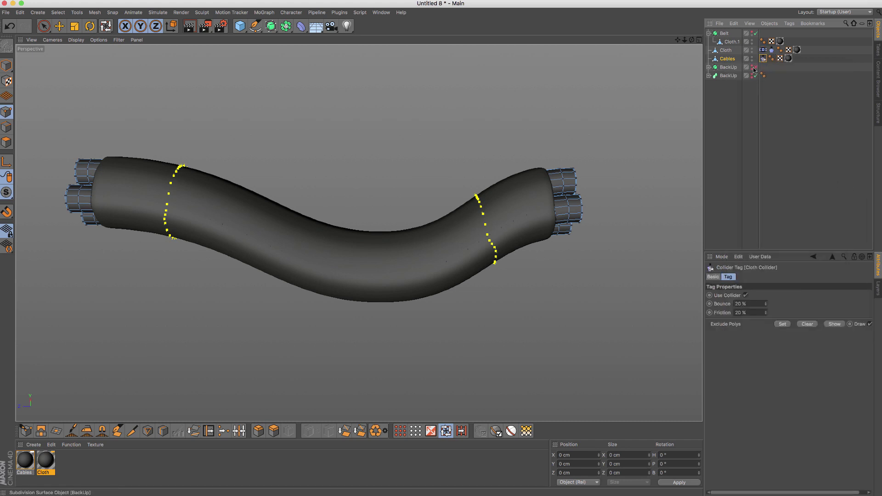
- Show the Cloth tag's Forces settings: gravity -1, wind and turbulence strength 1
click(771, 49)
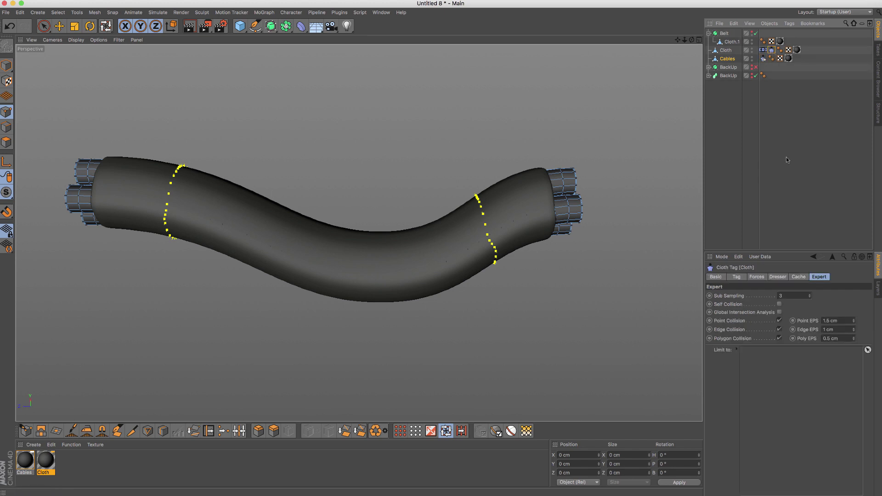
click(778, 277)
click(757, 277)
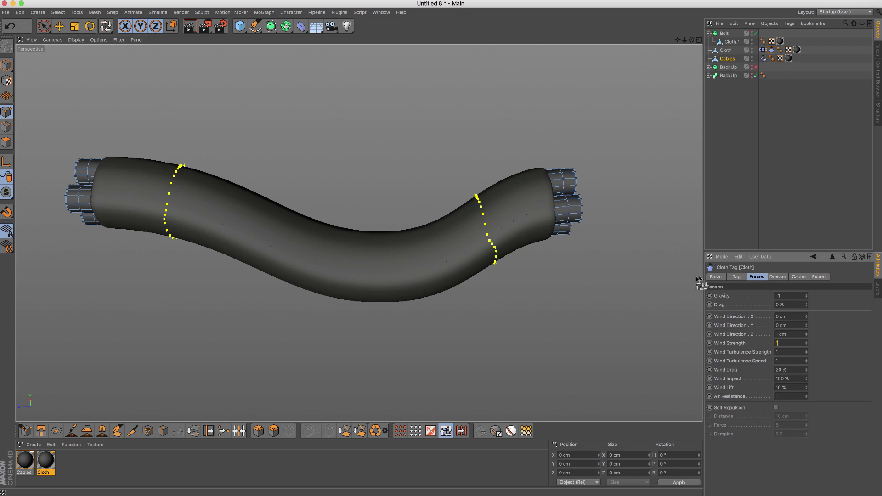
- Tear off the Animate menu as a floating playback palette beside the viewport
click(147, 12)
click(138, 18)
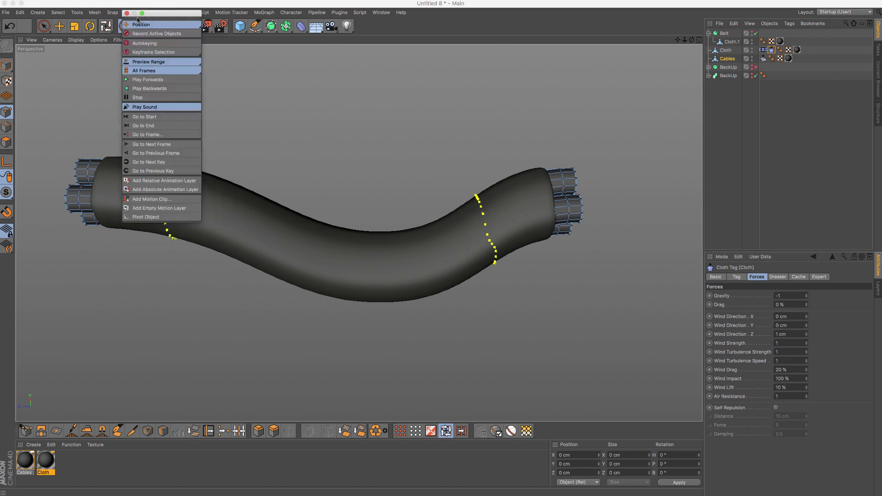
drag(138, 19, 53, 53)
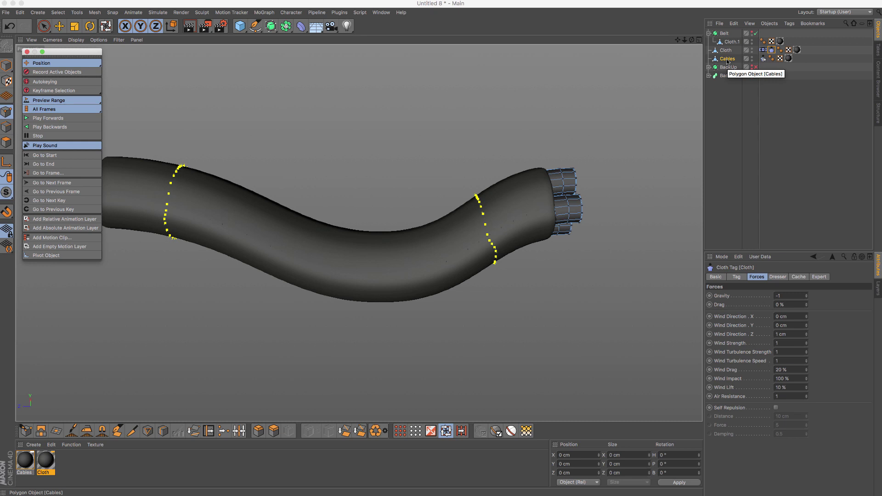
- Play and stop the cloth simulation so the sheath drapes, then select the Cloth object
click(60, 121)
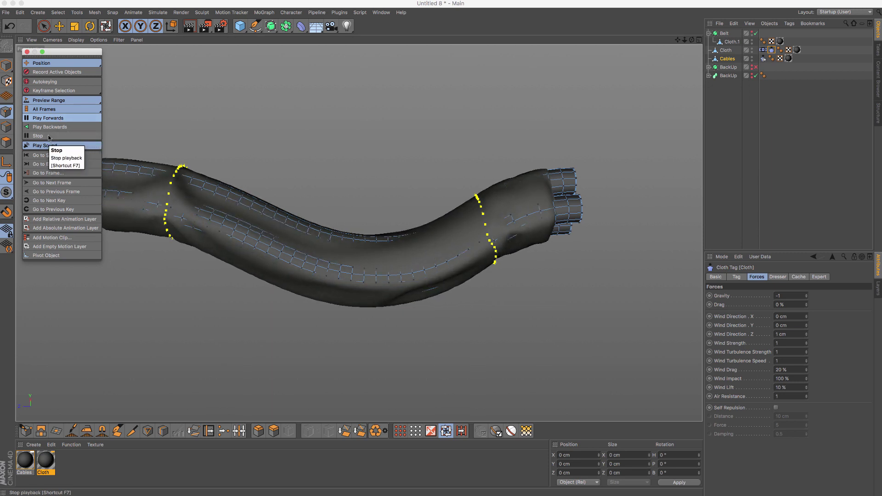
click(48, 136)
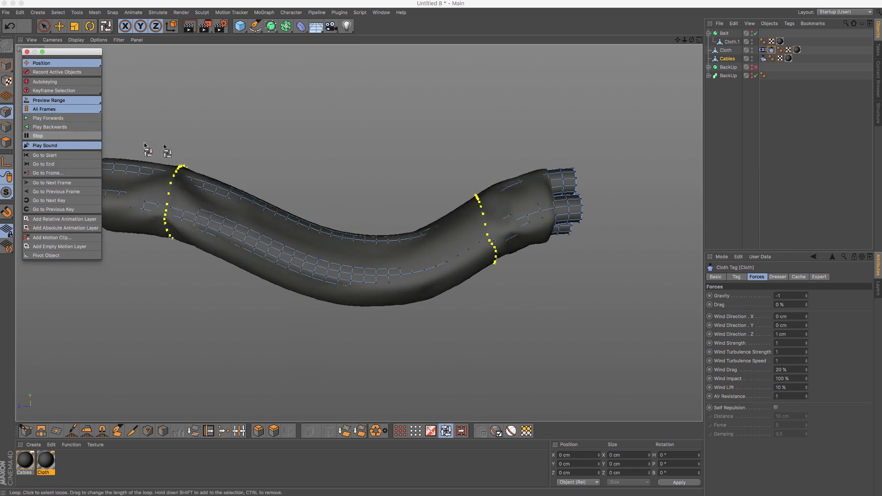
alt+middle_drag(225, 144, 355, 150)
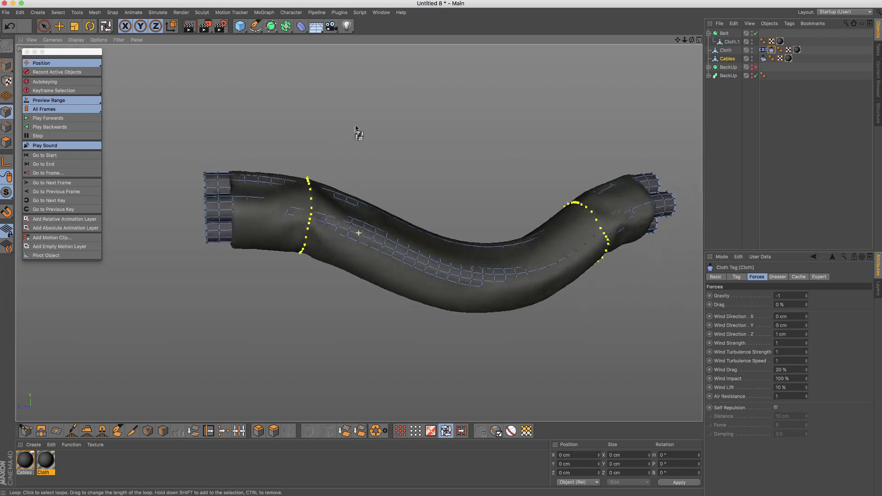
click(726, 51)
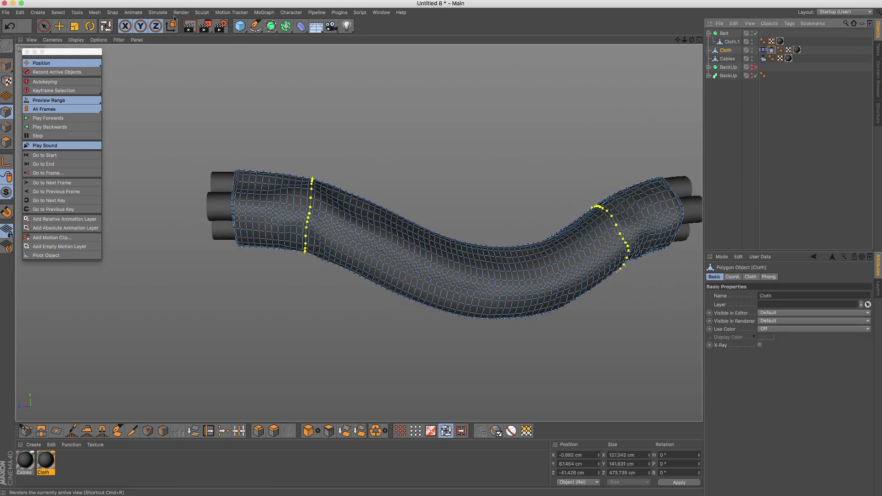
- Add a Cloth Surface from Simulate > Cloth and put the Cloth object inside it
click(158, 13)
mouse_move(156, 24)
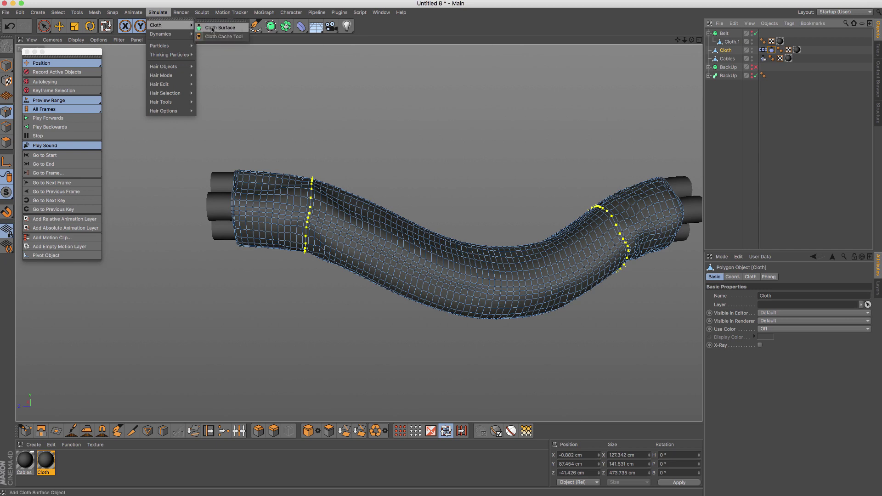
click(212, 28)
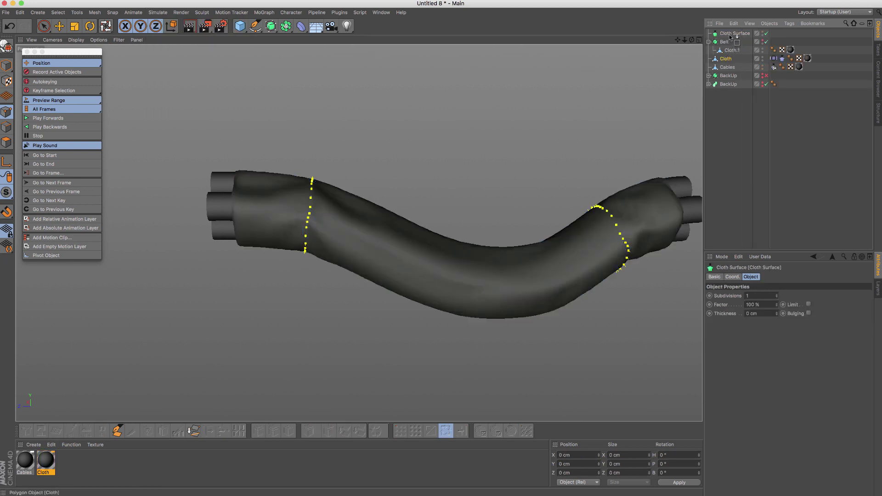
drag(730, 36, 734, 34)
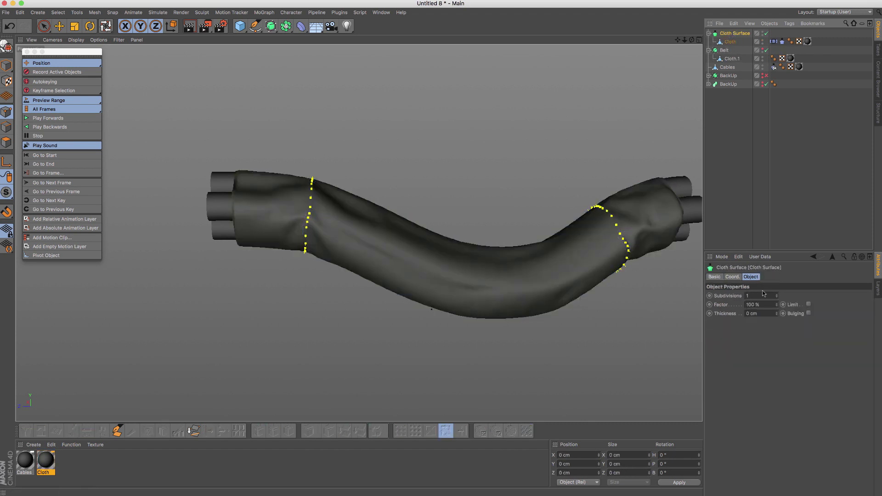
- Set the Cloth Surface to 0 subdivisions and 2 cm thickness
click(776, 297)
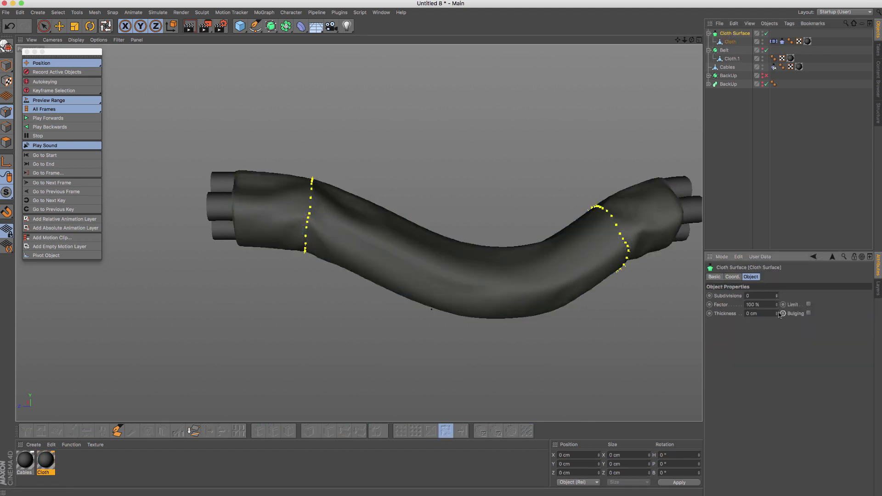
click(777, 312)
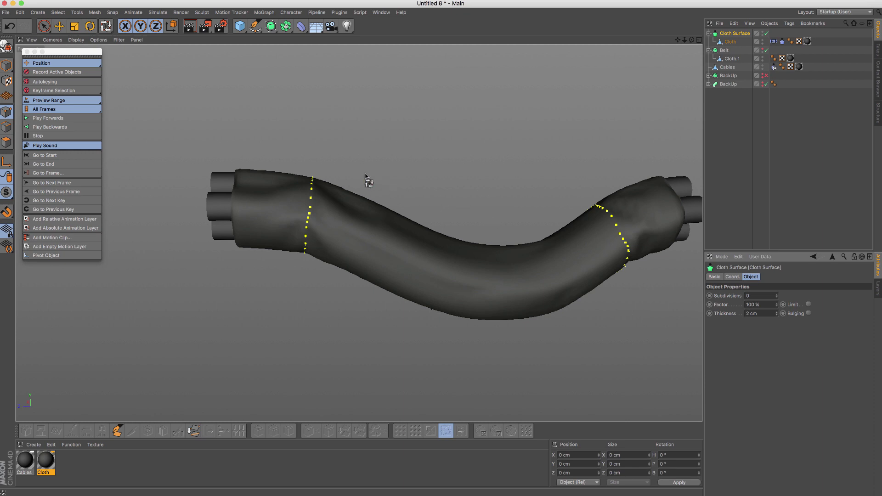
mouse_move(366, 175)
alt+mouse_down()
mouse_move(419, 172)
mouse_move(374, 171)
mouse_move(401, 170)
mouse_move(401, 159)
alt+mouse_up()
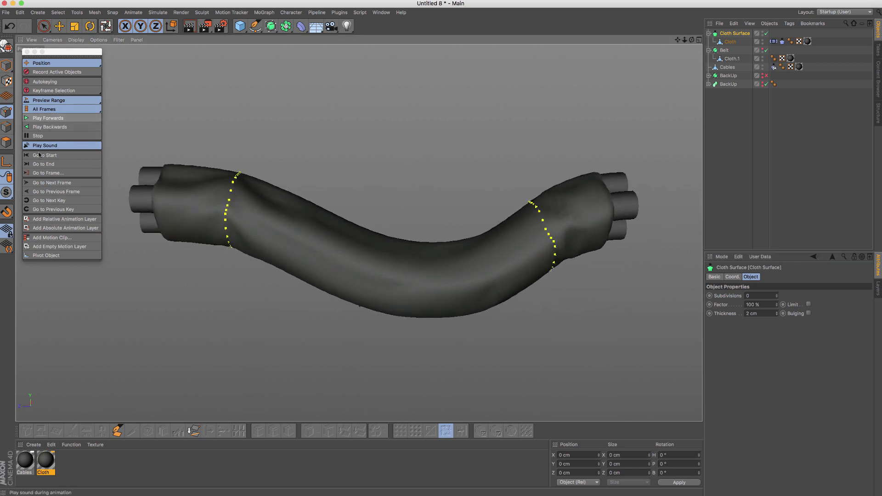
- Replay the thickened cloth and set the Cloth Tag's wind direction Z to -2 cm
click(48, 118)
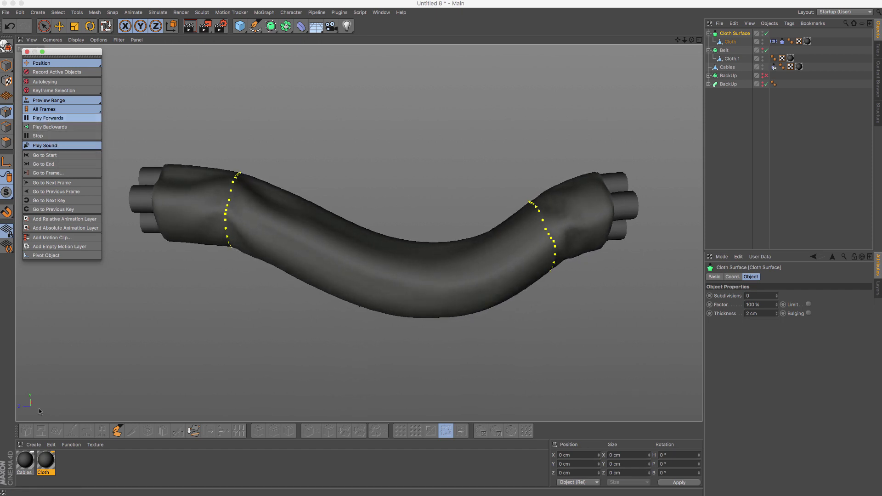
click(39, 136)
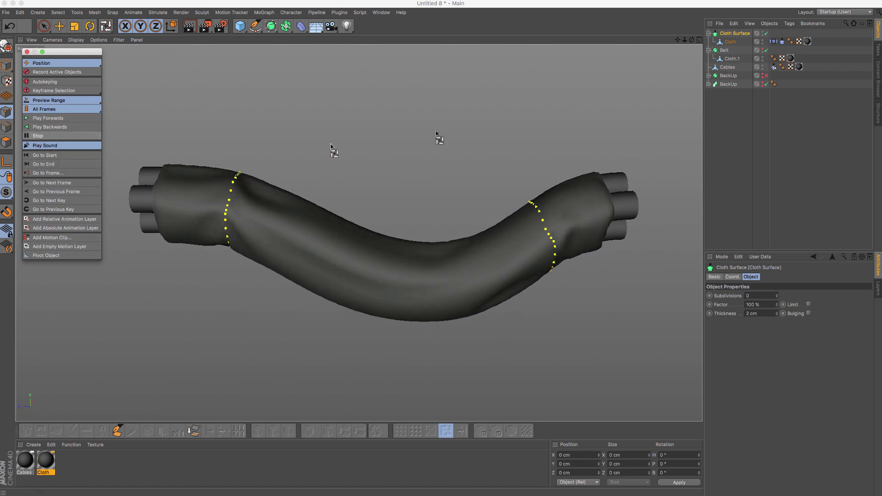
click(783, 41)
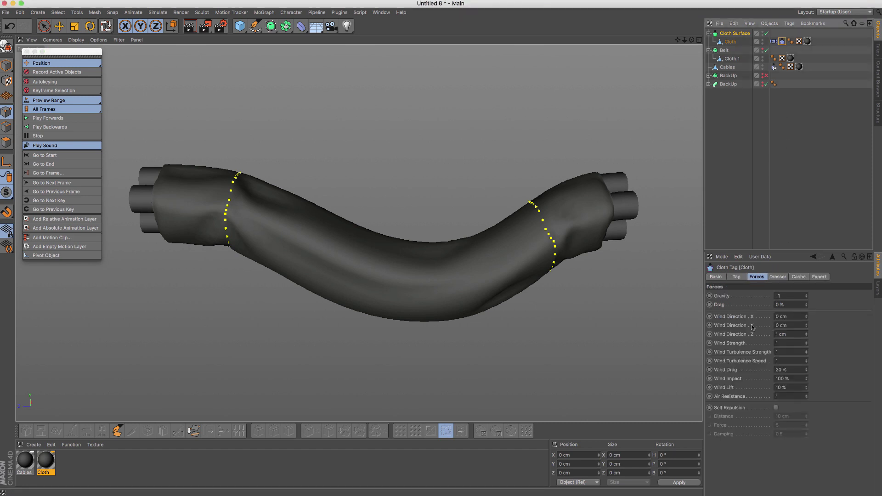
double_click(779, 334)
text(2)
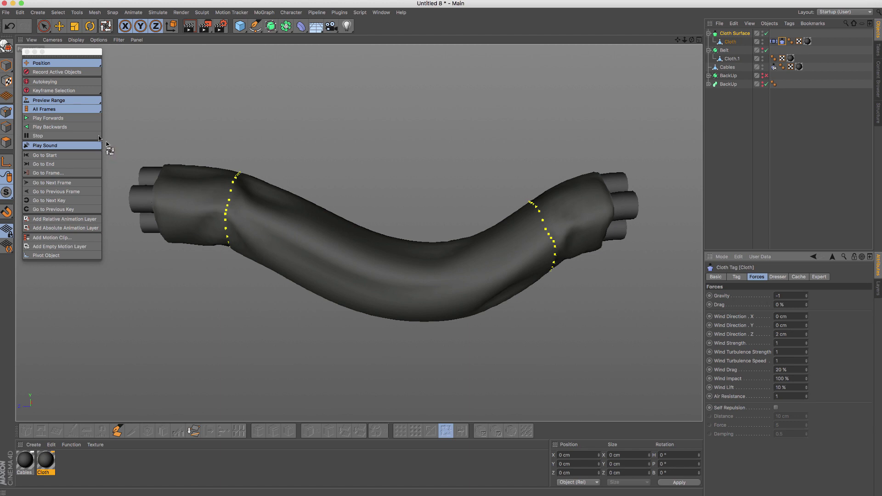
click(67, 121)
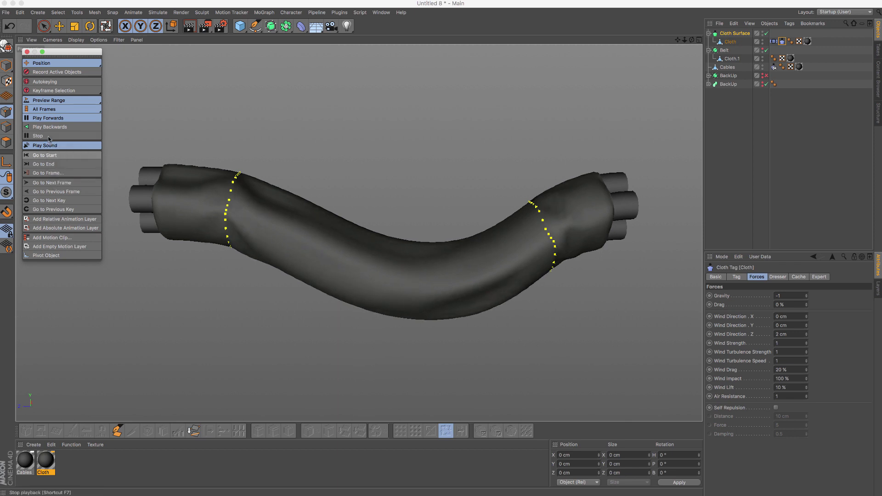
- Set Wind Strength to 2 and replay the simulation from the start
double_click(784, 343)
text(2)
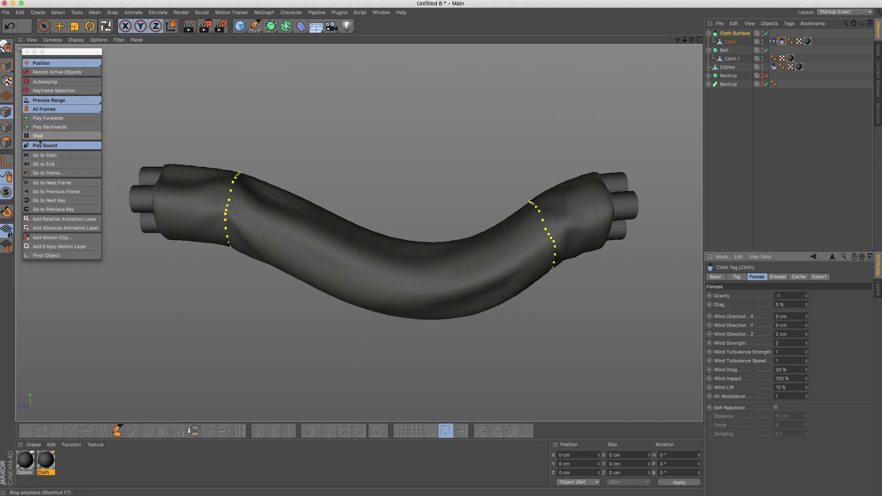
click(41, 156)
click(41, 118)
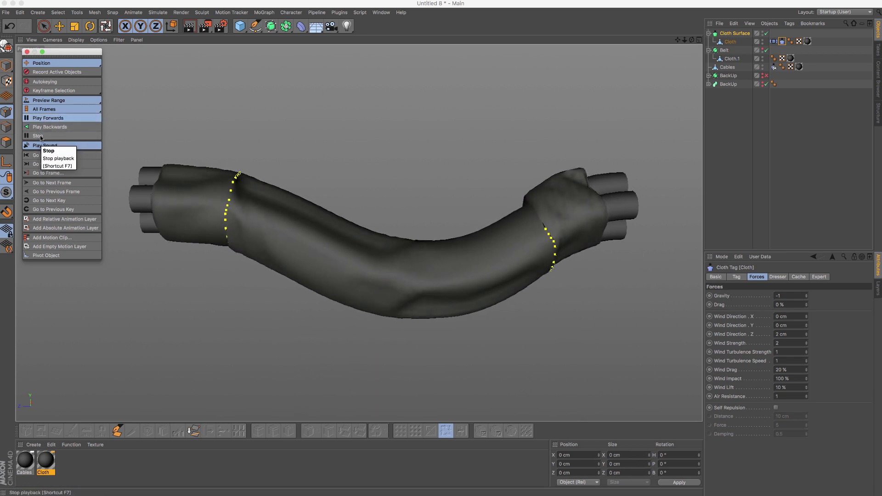
click(46, 136)
- Change Wind Strength to 1.5, rerun the simulation and orbit to inspect the cloth
click(780, 343)
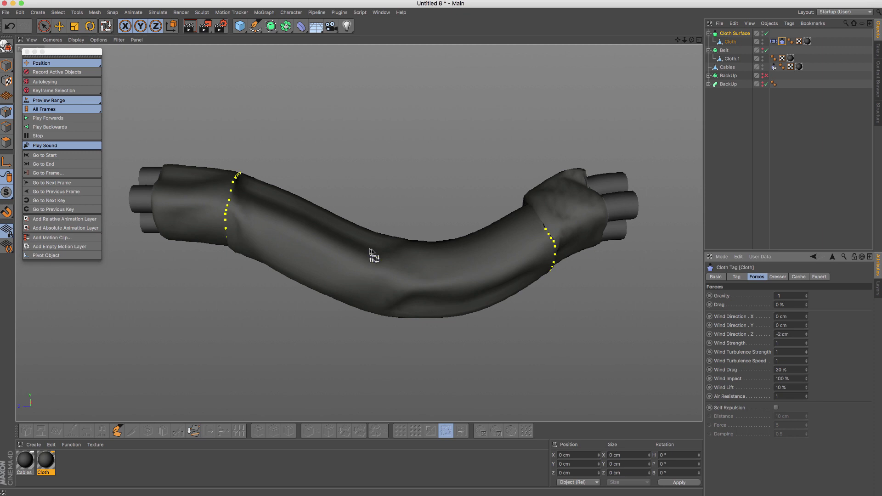
key(F8)
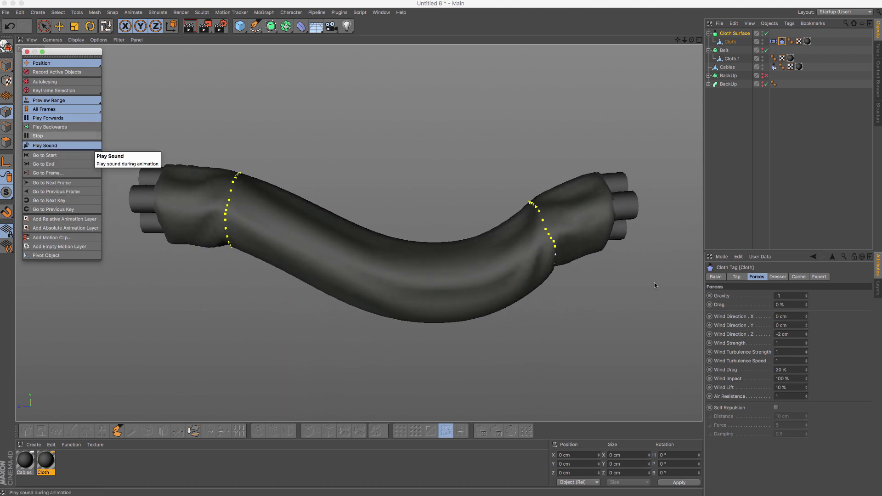
click(772, 344)
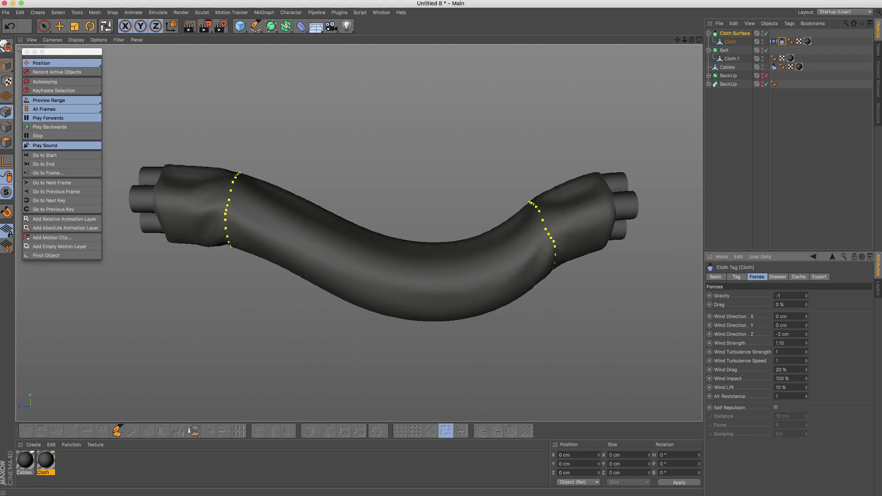
key(Return)
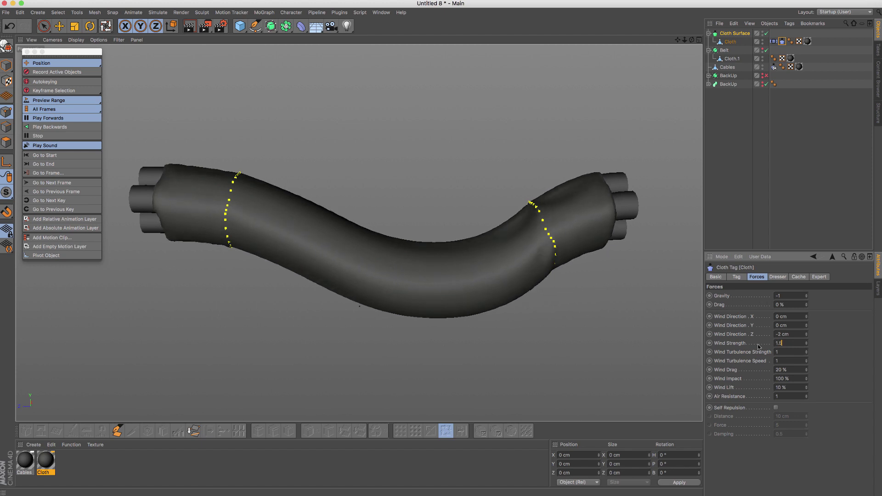
click(46, 138)
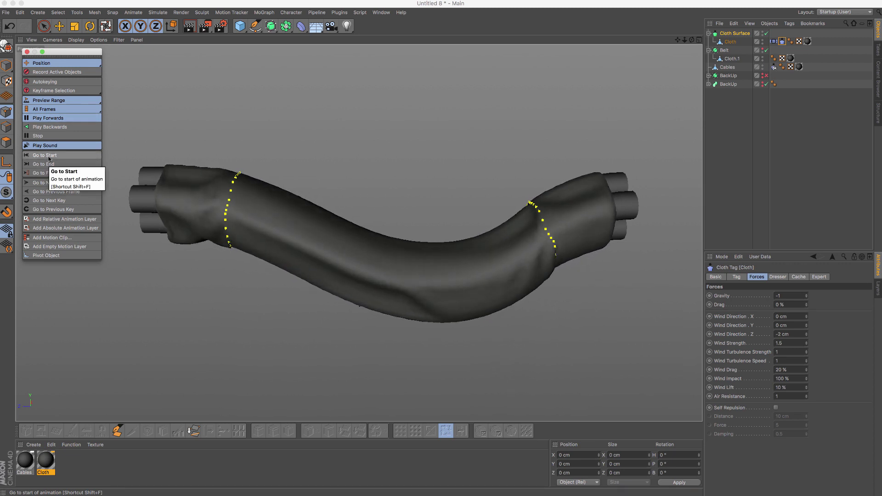
click(49, 159)
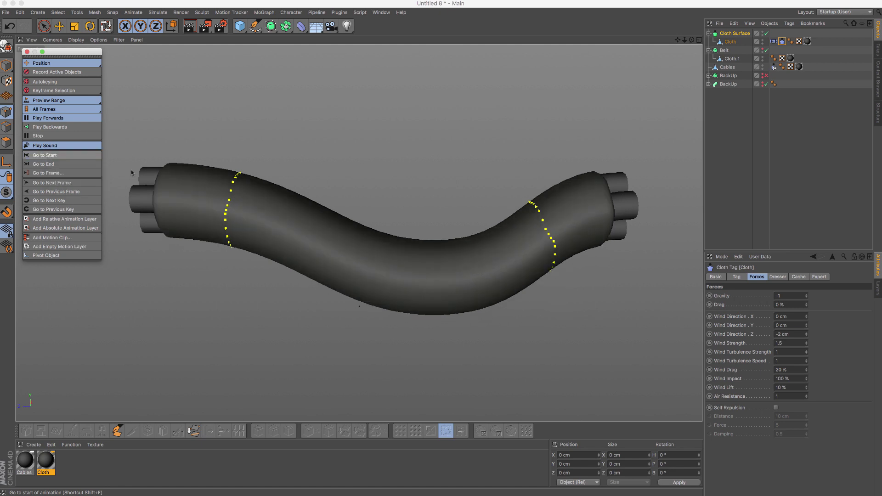
click(42, 139)
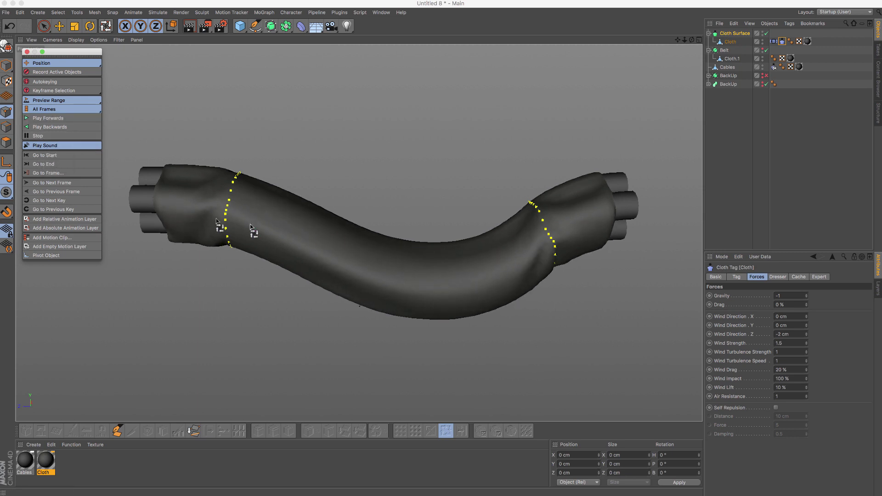
mouse_move(252, 232)
alt+mouse_down()
mouse_move(136, 224)
mouse_move(269, 230)
mouse_move(244, 227)
mouse_move(266, 201)
alt+mouse_up()
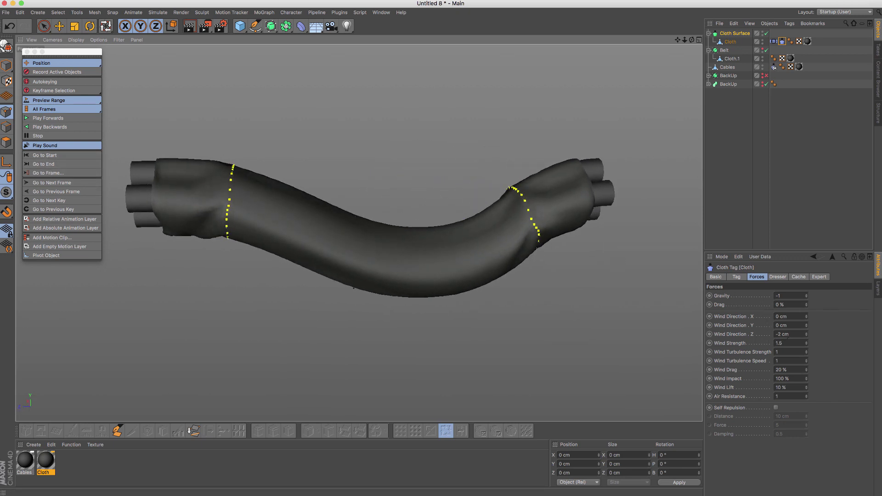
- Set the cloth gravity to -2 and replay the simulation from the first frame
click(786, 295)
text(-2)
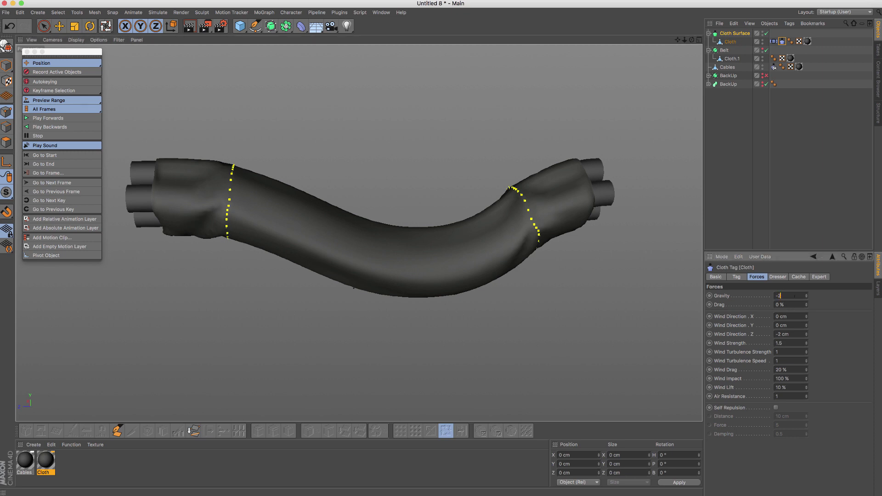
click(51, 156)
click(47, 118)
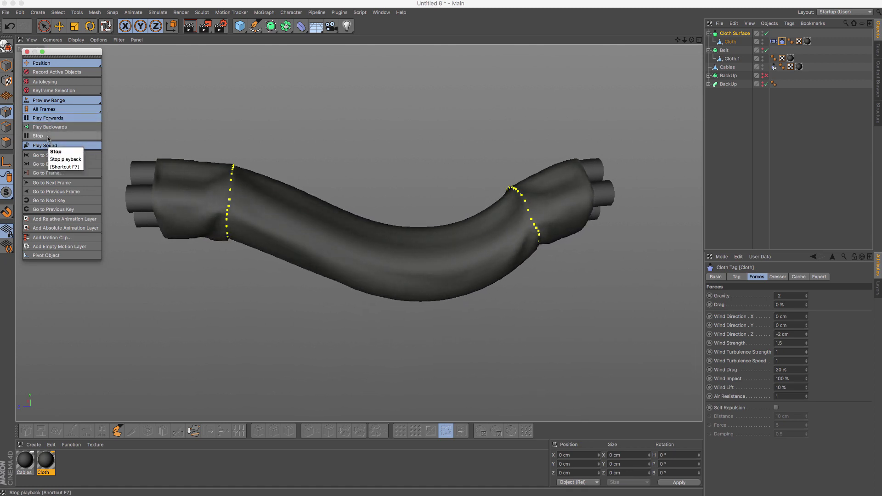
click(48, 136)
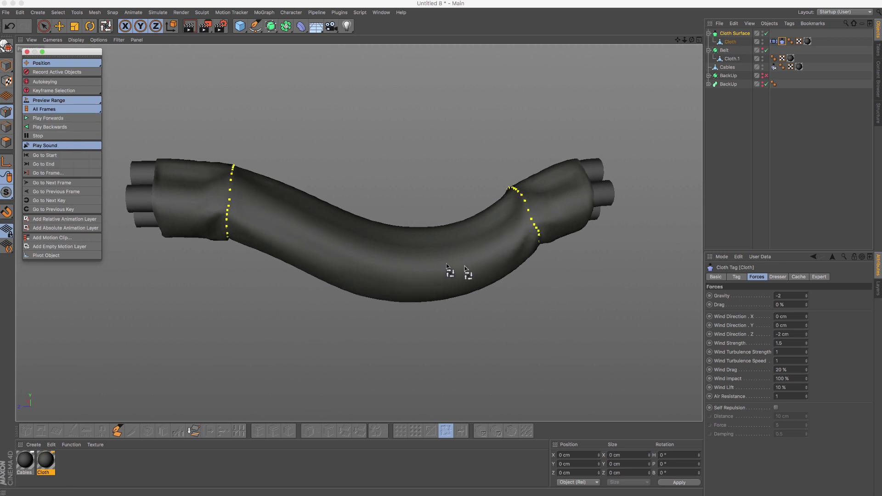
- Set the cloth tag's Flexion to 50% and replay the simulation
click(776, 277)
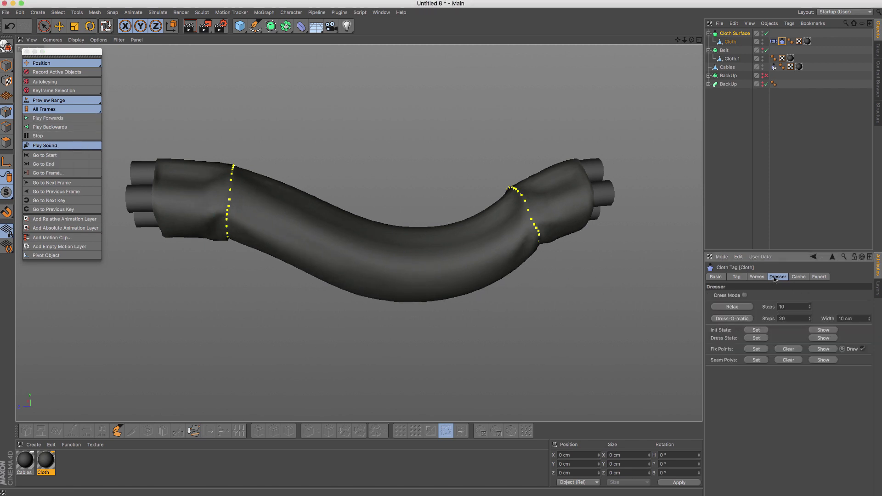
click(757, 277)
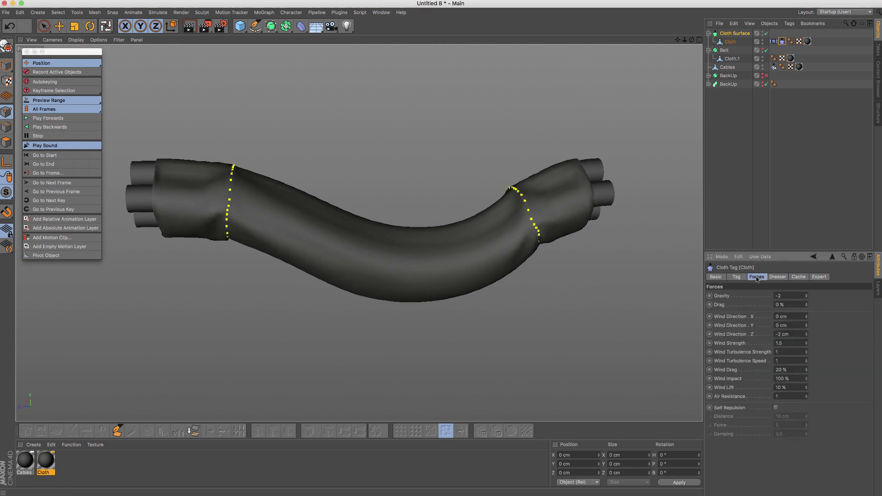
click(736, 278)
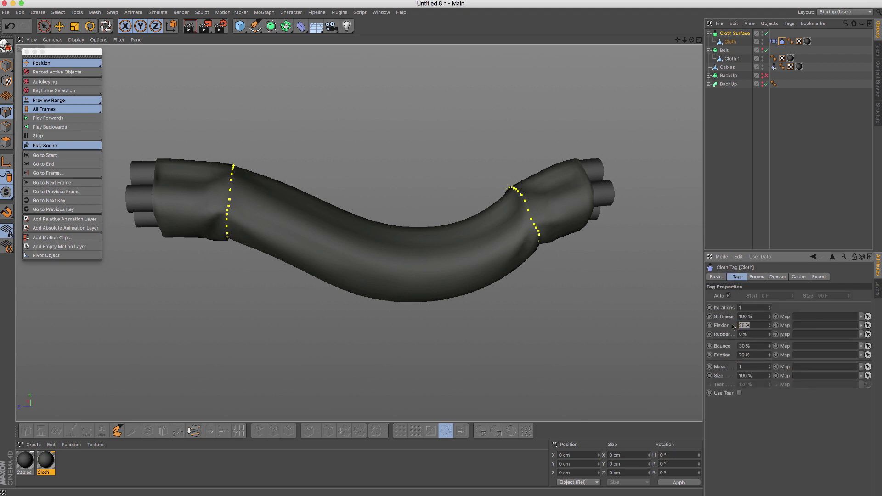
text(50)
key(Return)
click(54, 119)
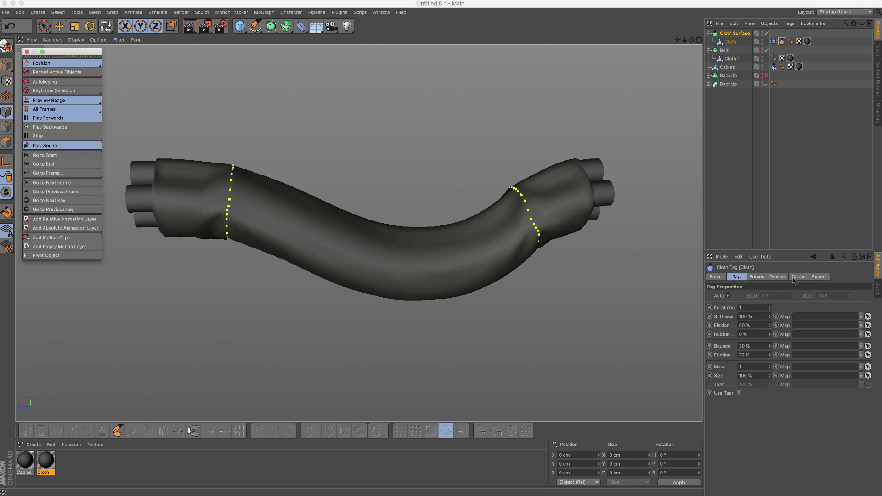
click(757, 277)
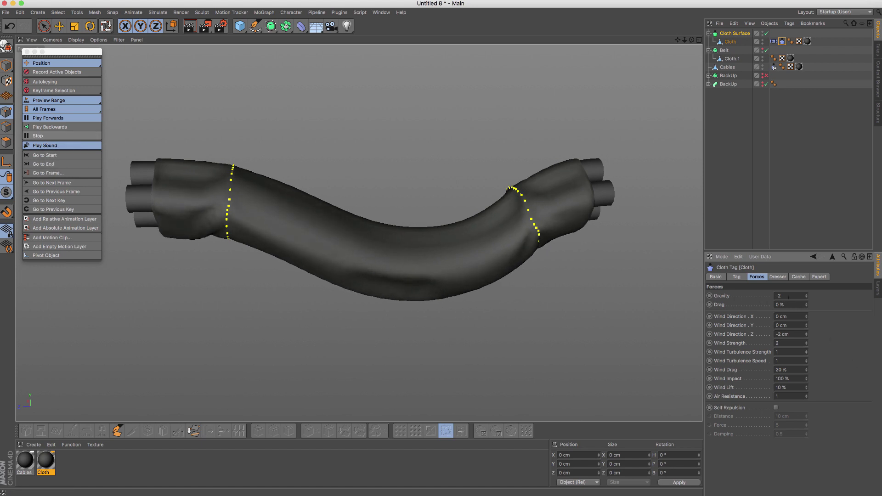
text(-3)
- Set gravity to -3 and Wind Turbulence Strength to 2, then stop and orbit to inspect
key(Return)
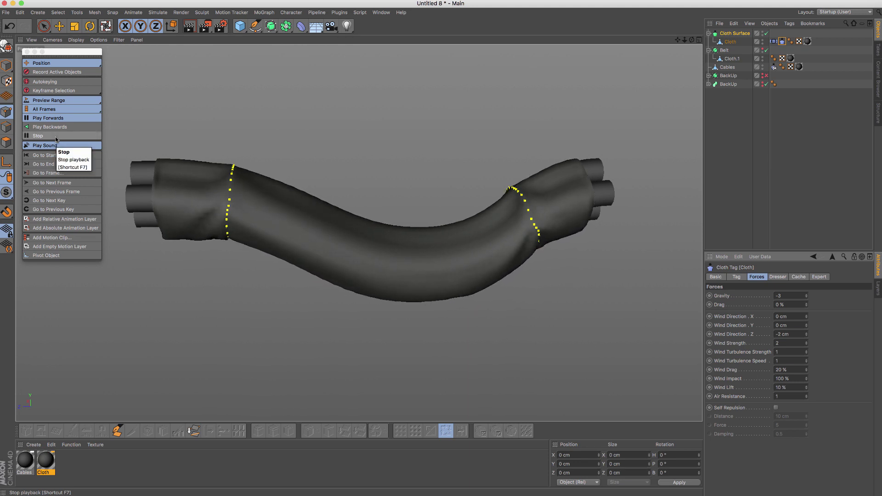
click(775, 352)
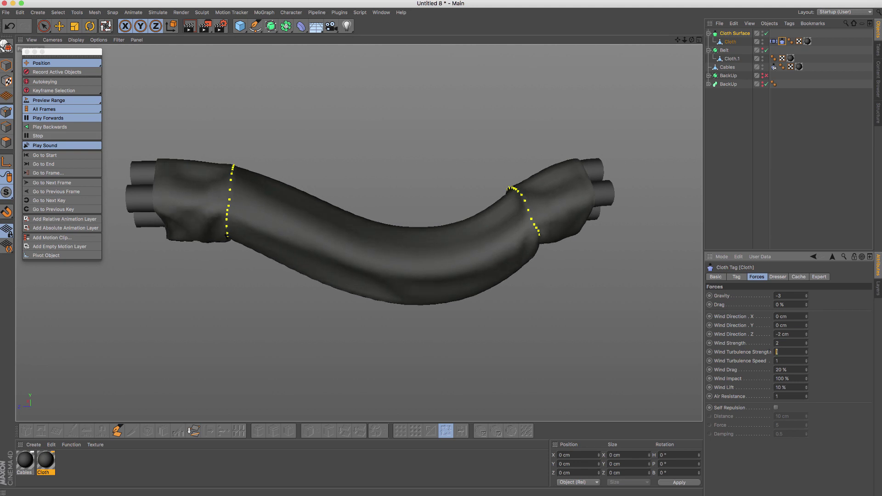
text(2)
key(Return)
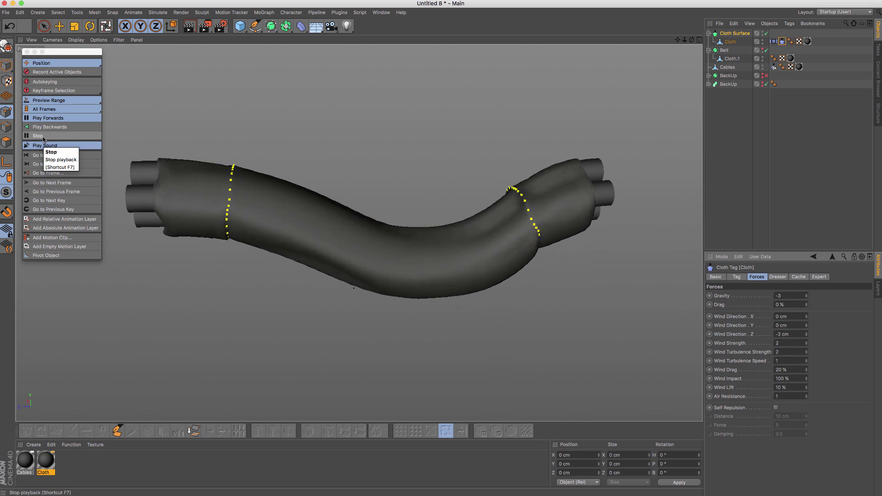
click(44, 137)
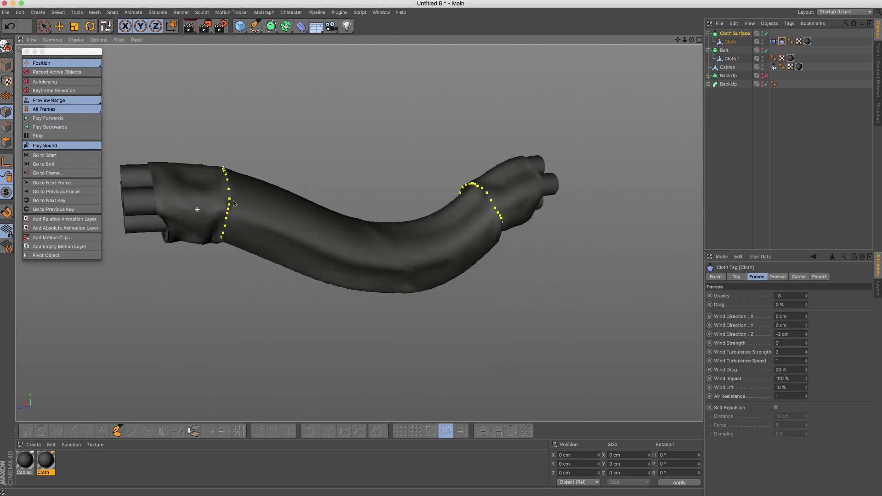
mouse_move(233, 204)
alt+mouse_down()
mouse_move(395, 213)
mouse_move(186, 198)
alt+mouse_up()
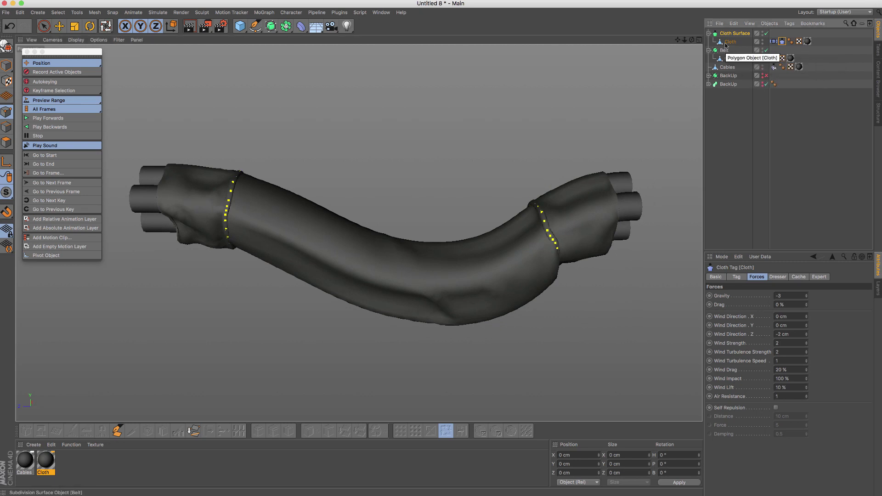
- Alt-add a Subdivision Surface as parent of the Cloth Surface and orbit to inspect the smoothing
click(735, 34)
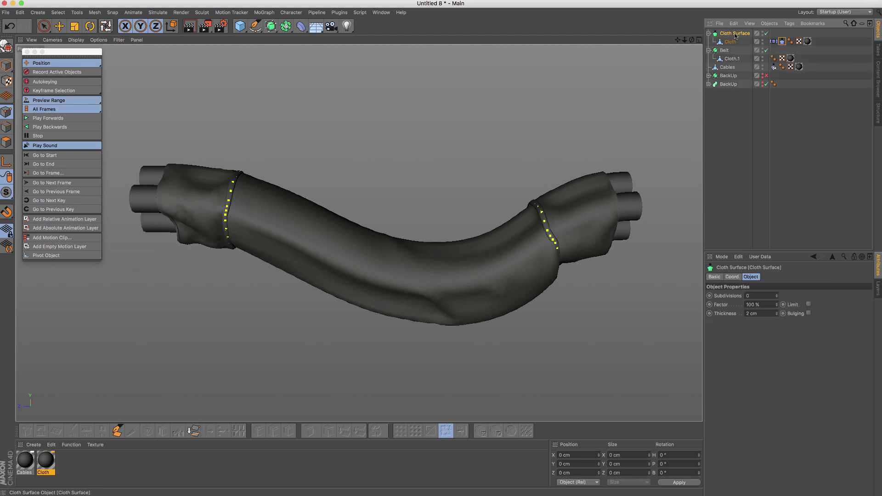
alt+click(271, 26)
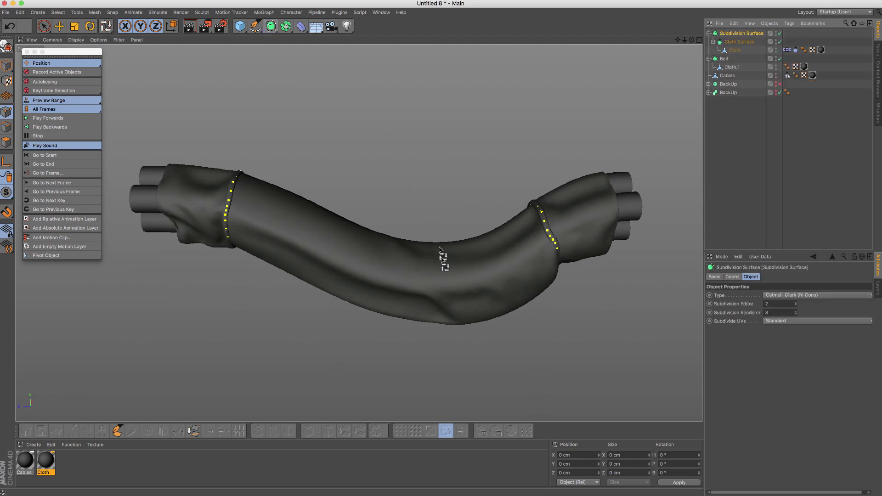
mouse_move(232, 229)
alt+mouse_down()
mouse_move(319, 210)
mouse_move(319, 221)
mouse_move(266, 226)
mouse_move(498, 226)
mouse_move(433, 216)
mouse_move(535, 224)
mouse_move(523, 224)
alt+mouse_up()
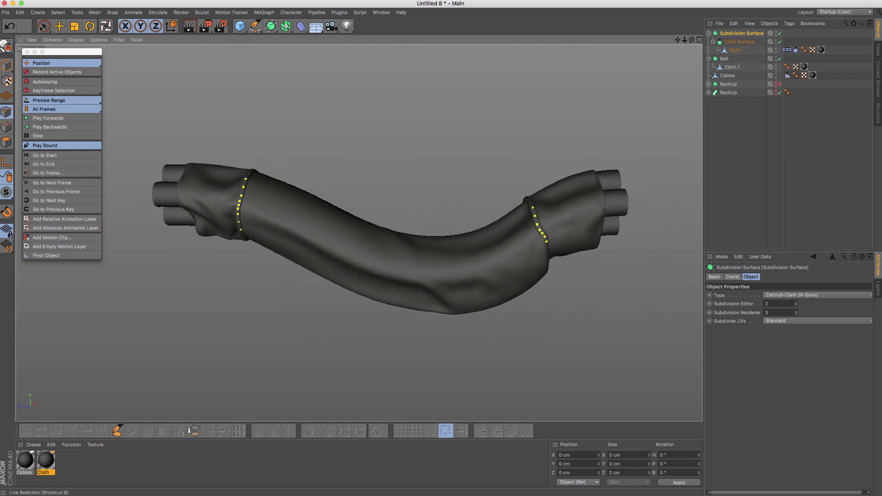
key(9)
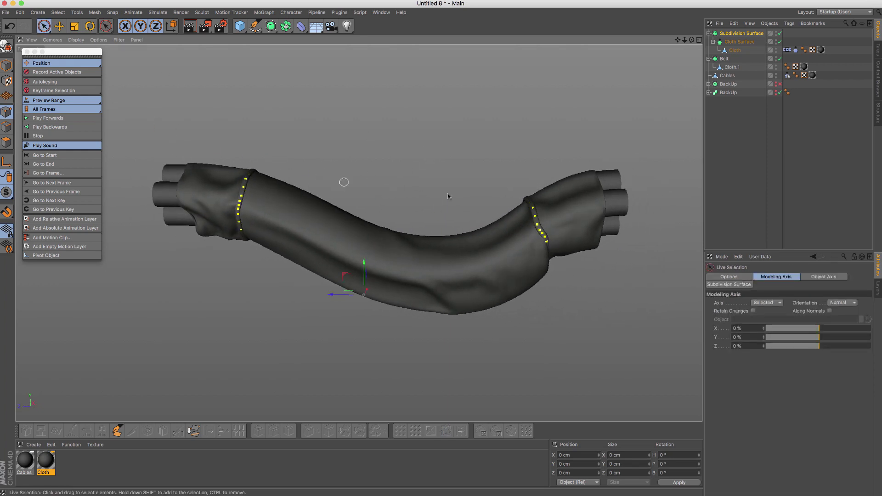
mouse_move(429, 191)
alt+middle_down()
mouse_move(400, 180)
mouse_move(430, 182)
alt+middle_up()
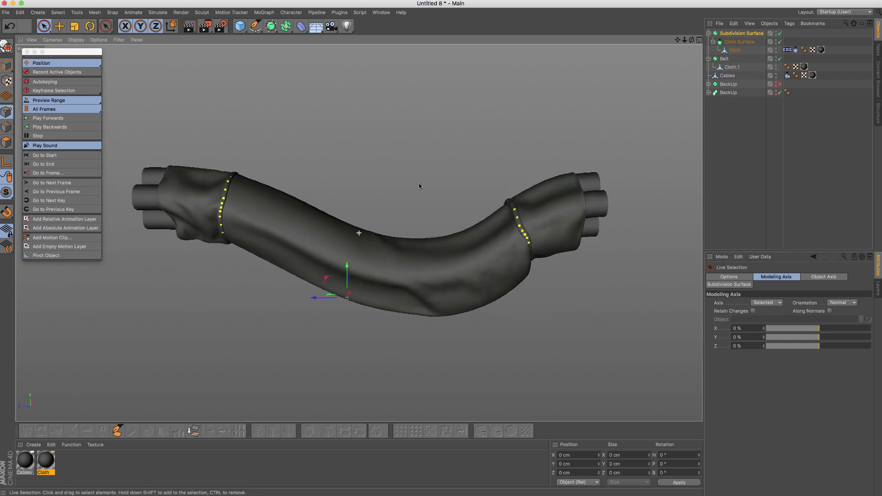
- Raise the Cloth Surface thickness to 4 cm, then lower it to 3 cm, orbiting to check
click(732, 43)
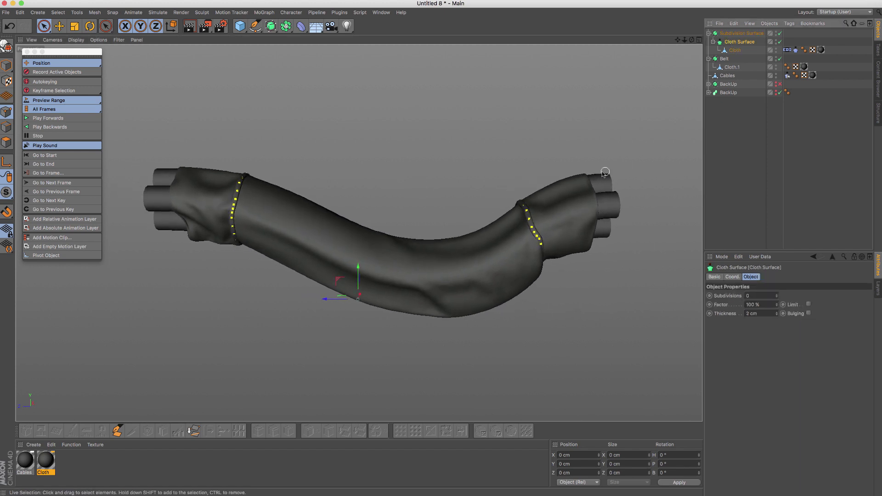
alt+drag(459, 193, 528, 179)
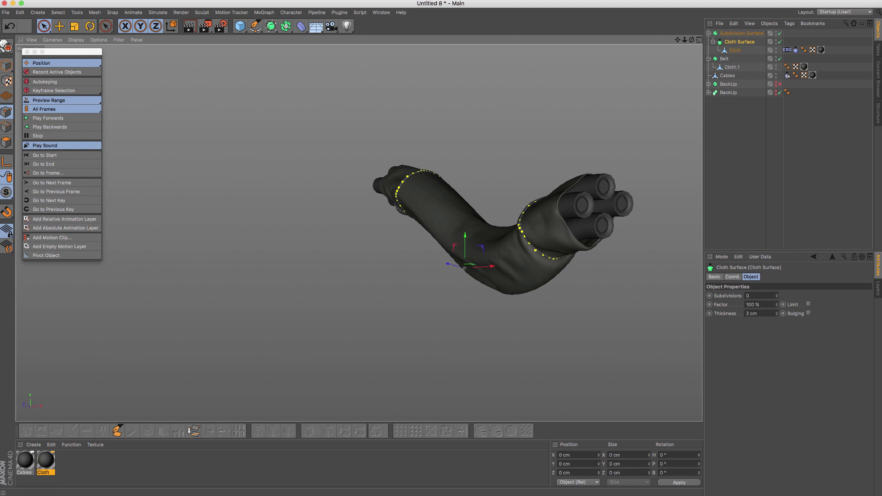
drag(777, 314, 778, 310)
alt+drag(434, 206, 507, 208)
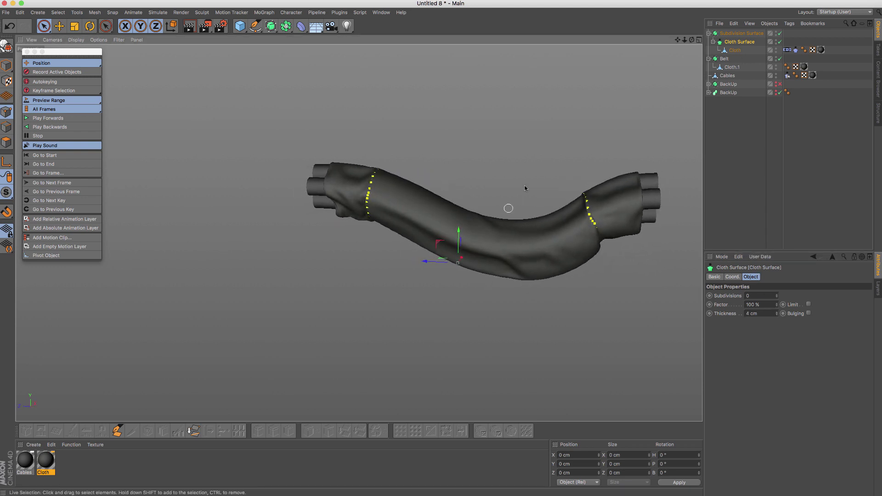
scroll(419, 177, up, 3)
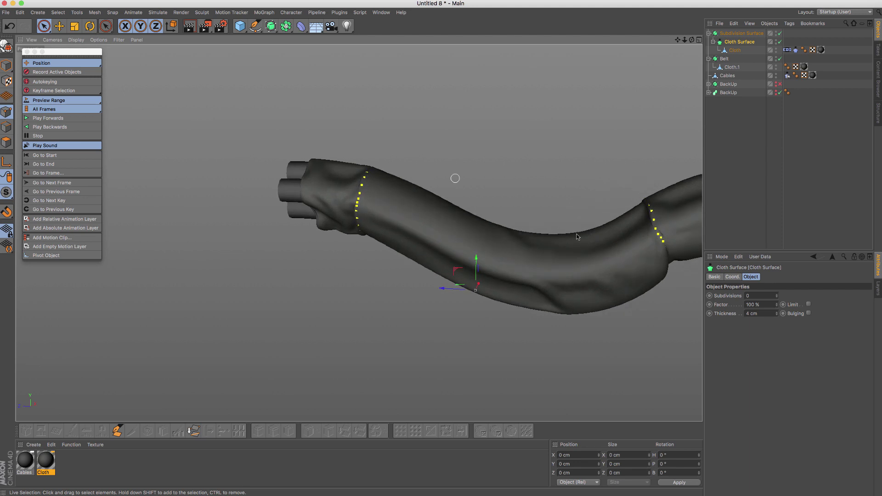
click(776, 315)
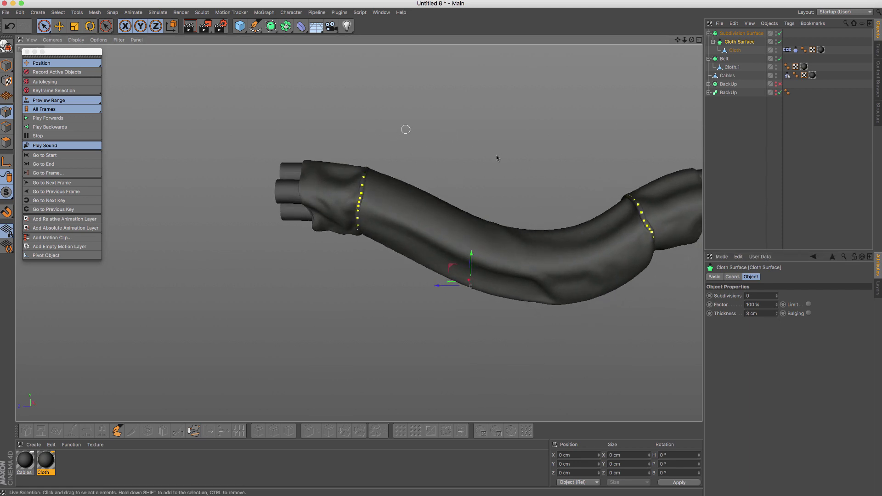
scroll(366, 127, down, 3)
alt+drag(356, 156, 404, 162)
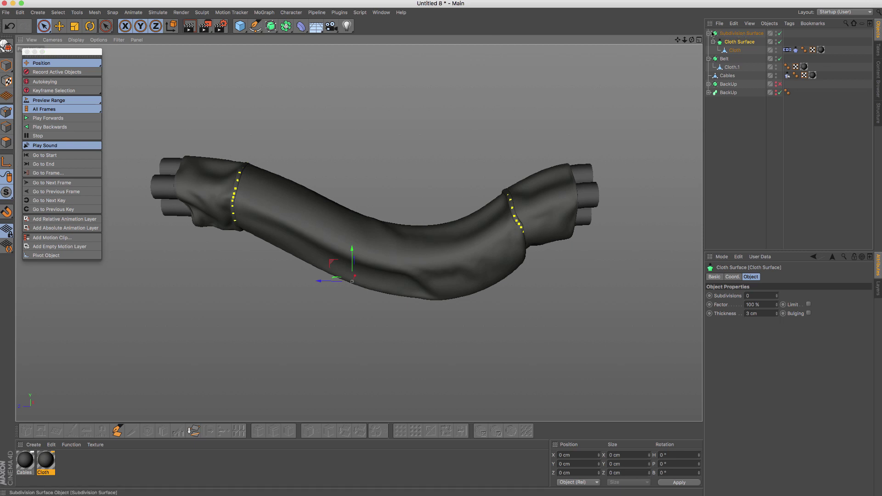
alt+drag(437, 148, 419, 159)
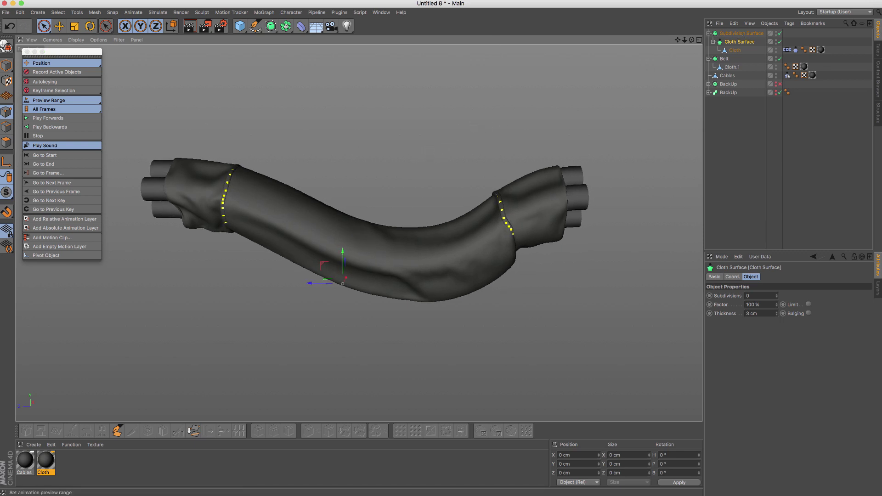
drag(50, 53, 46, 50)
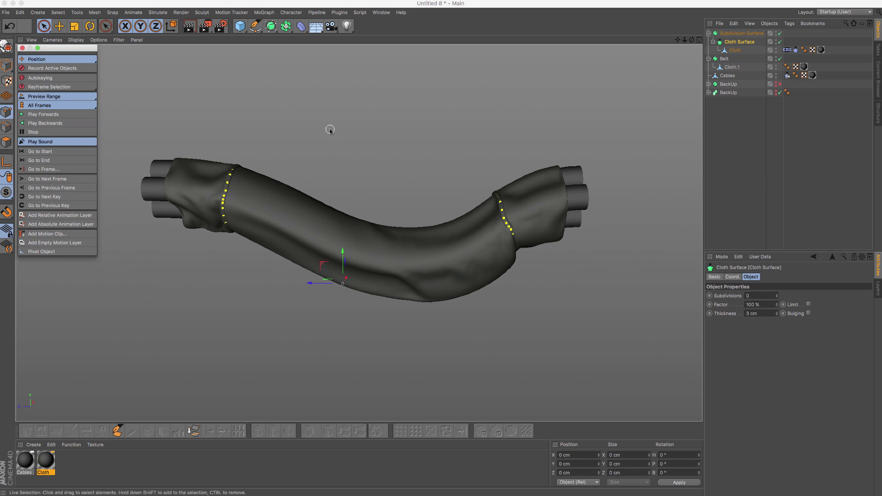
alt+drag(388, 253, 394, 236)
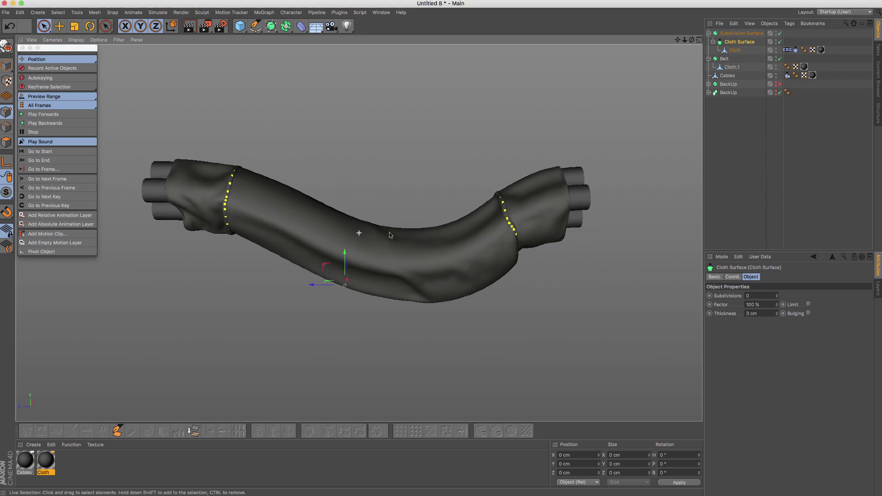